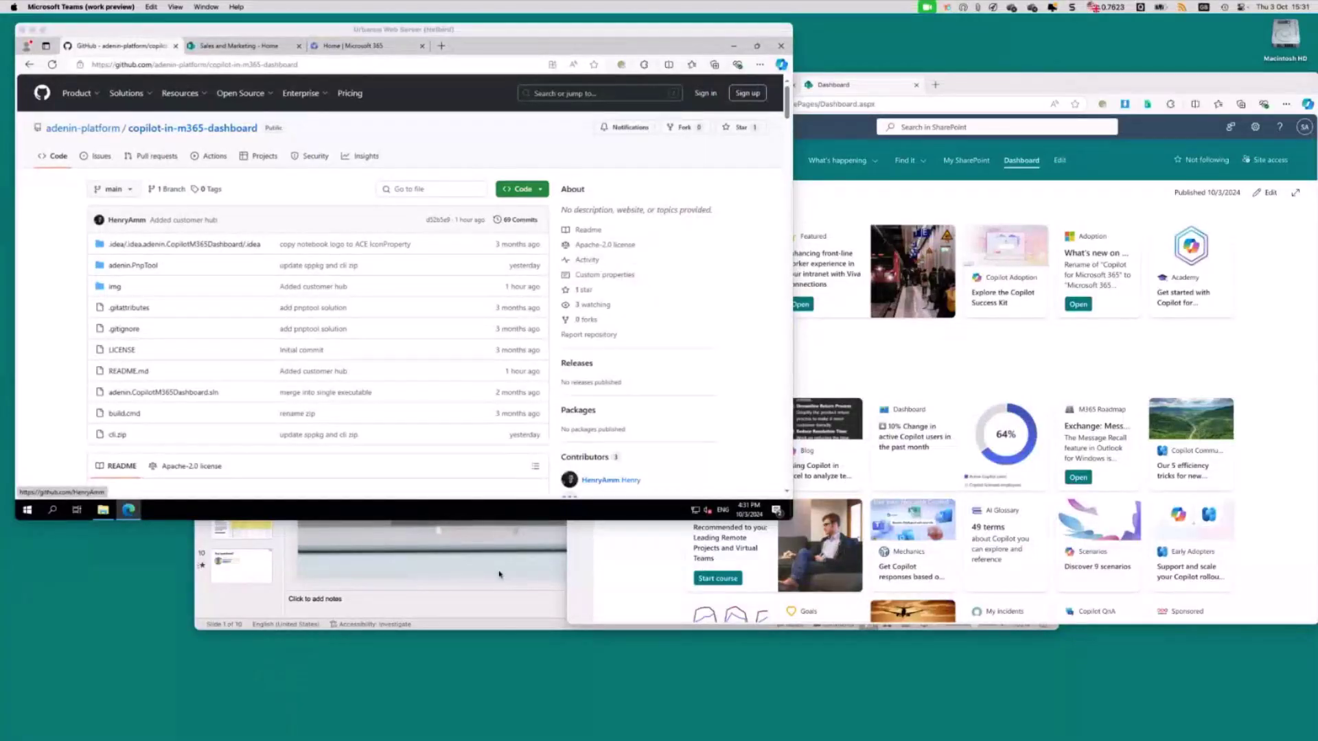
Bring the 'Get faster adoption and ROI from Copilot in Microsoft 365' deck to the front of the Teams share.
click(499, 575)
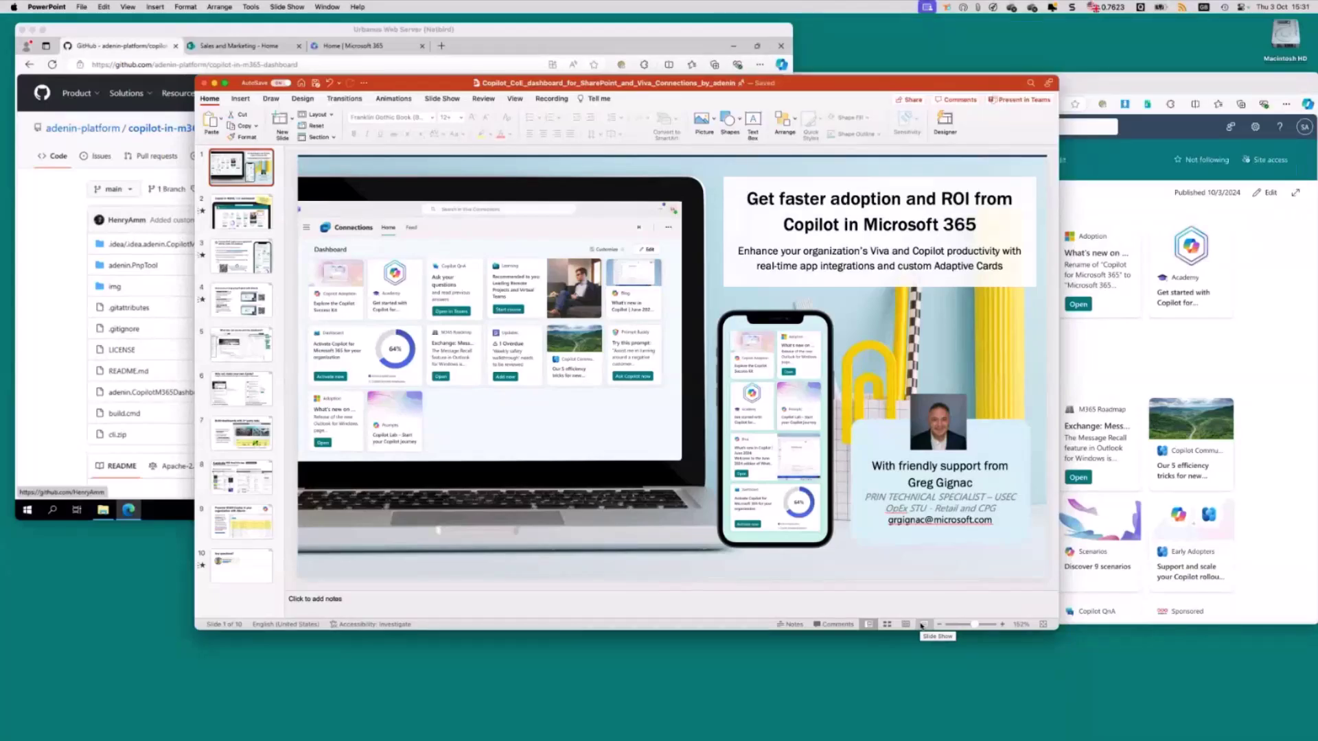
Run the slide show full screen with captions off, reaching the 'Copilot in M365, CoE dashboard' slide.
click(922, 625)
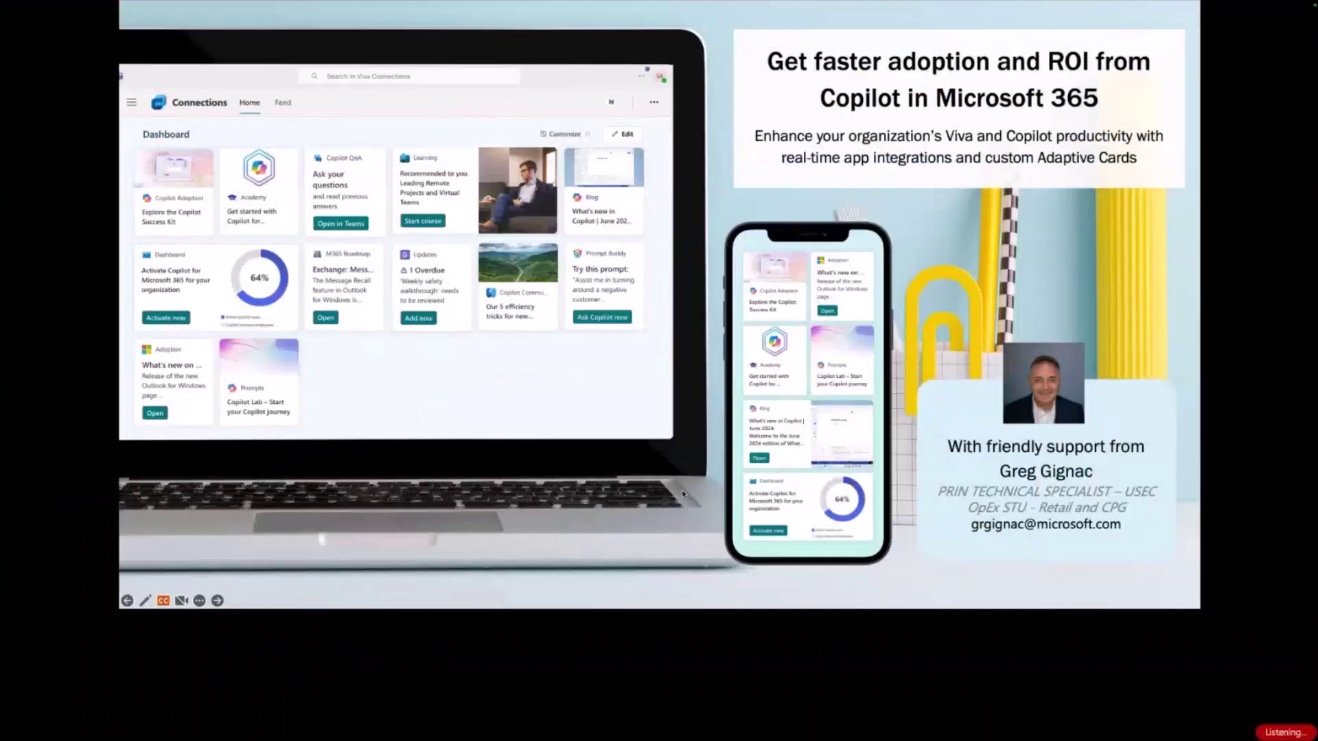
click(162, 601)
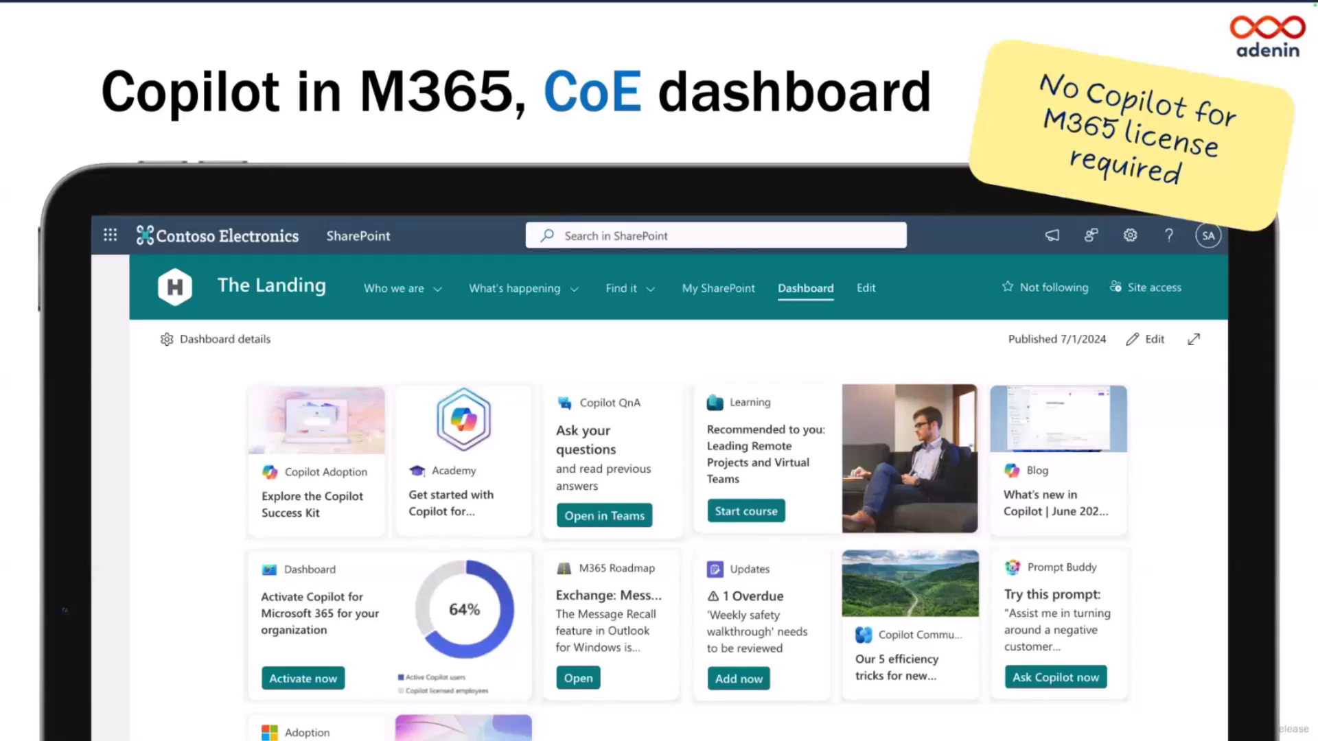
Advance past the last slides to leave the show and reveal the SharePoint 'The Landing' Dashboard.
key(Right)
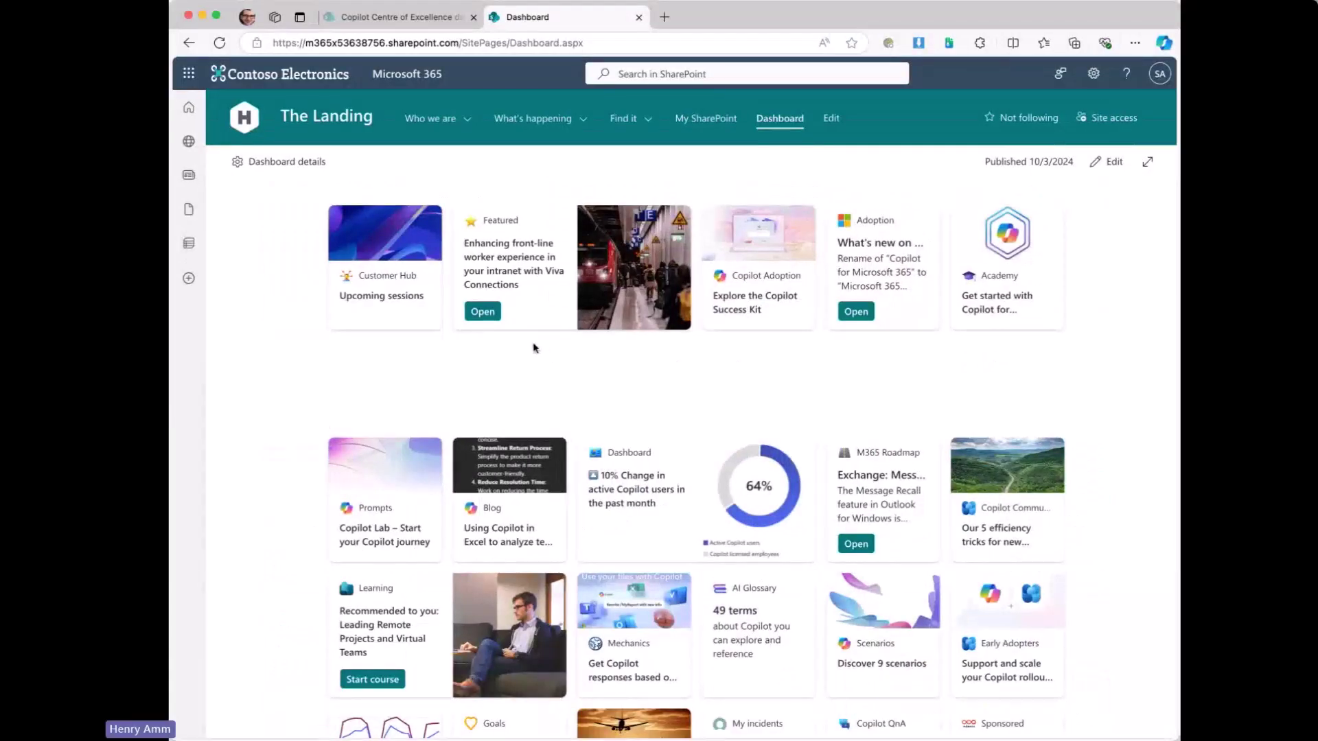
scroll(796, 410, down, 3)
scroll(796, 409, down, 2)
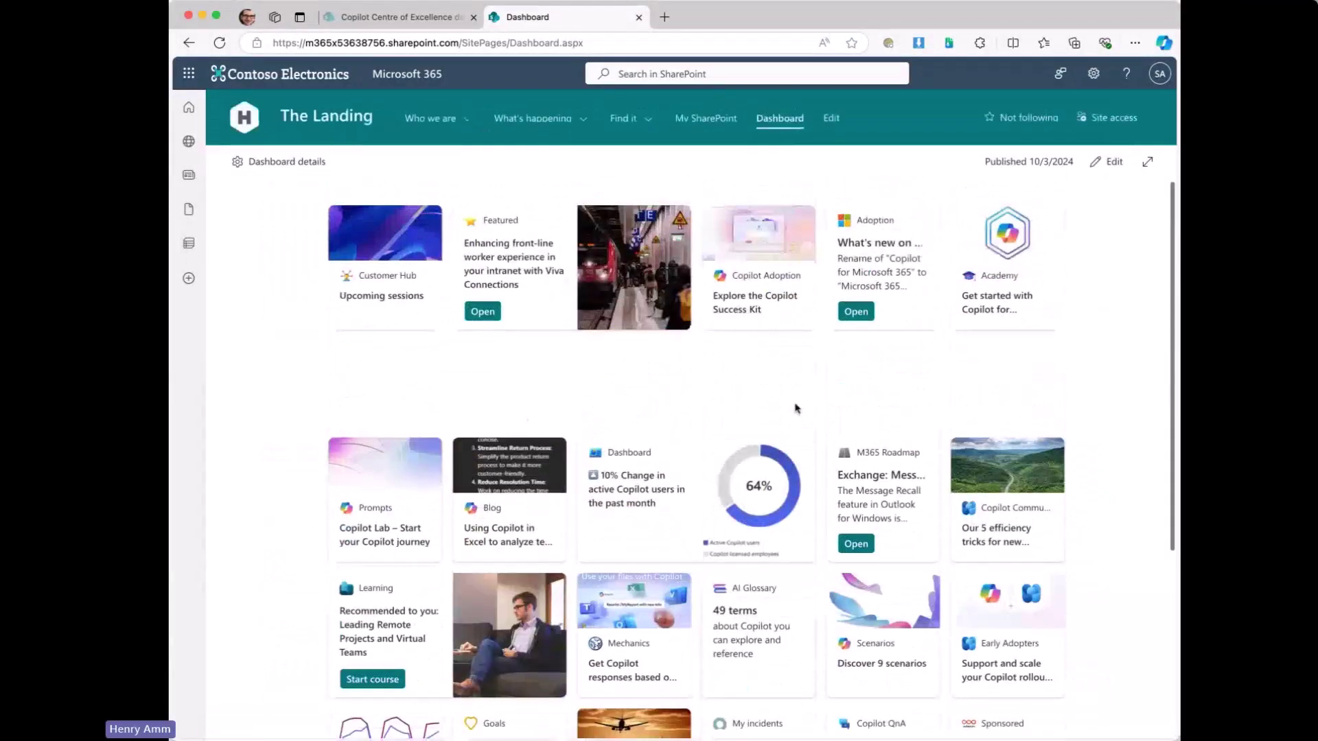
scroll(796, 410, up, 5)
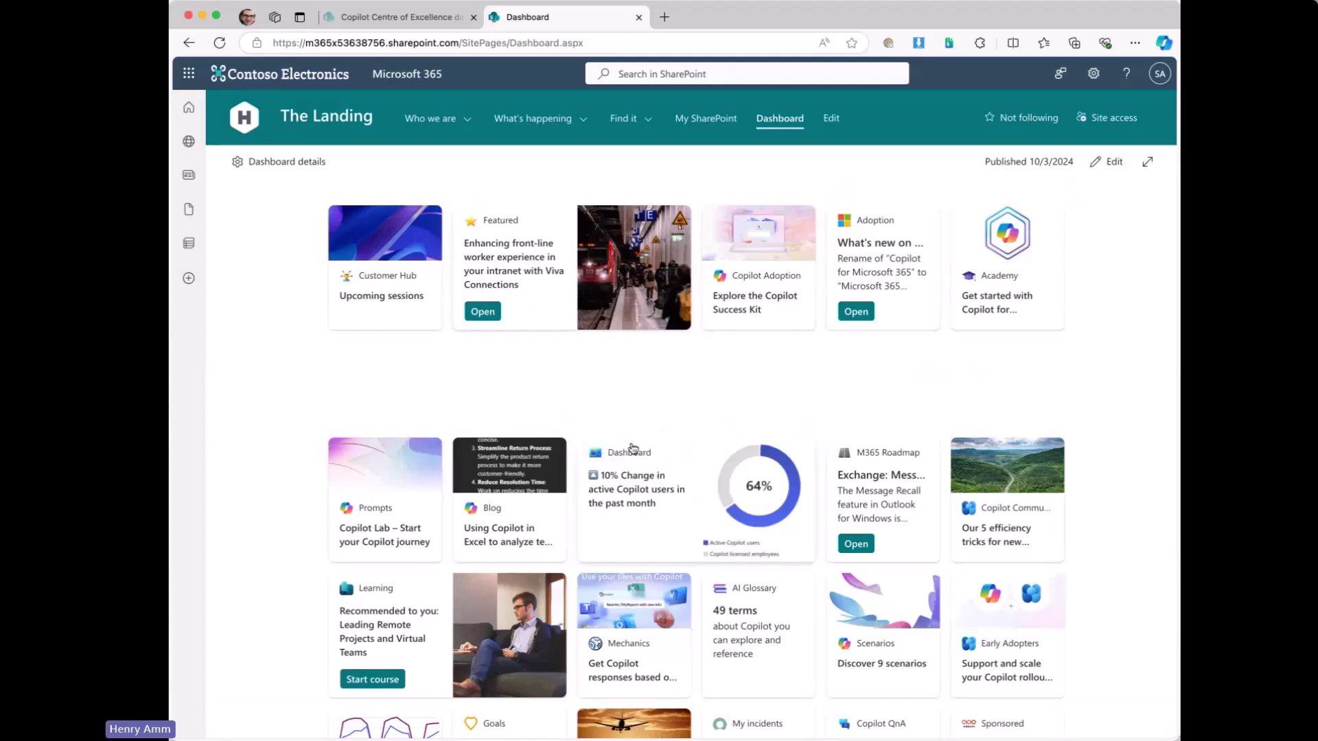
scroll(632, 447, down, 1)
scroll(604, 446, up, 1)
click(375, 305)
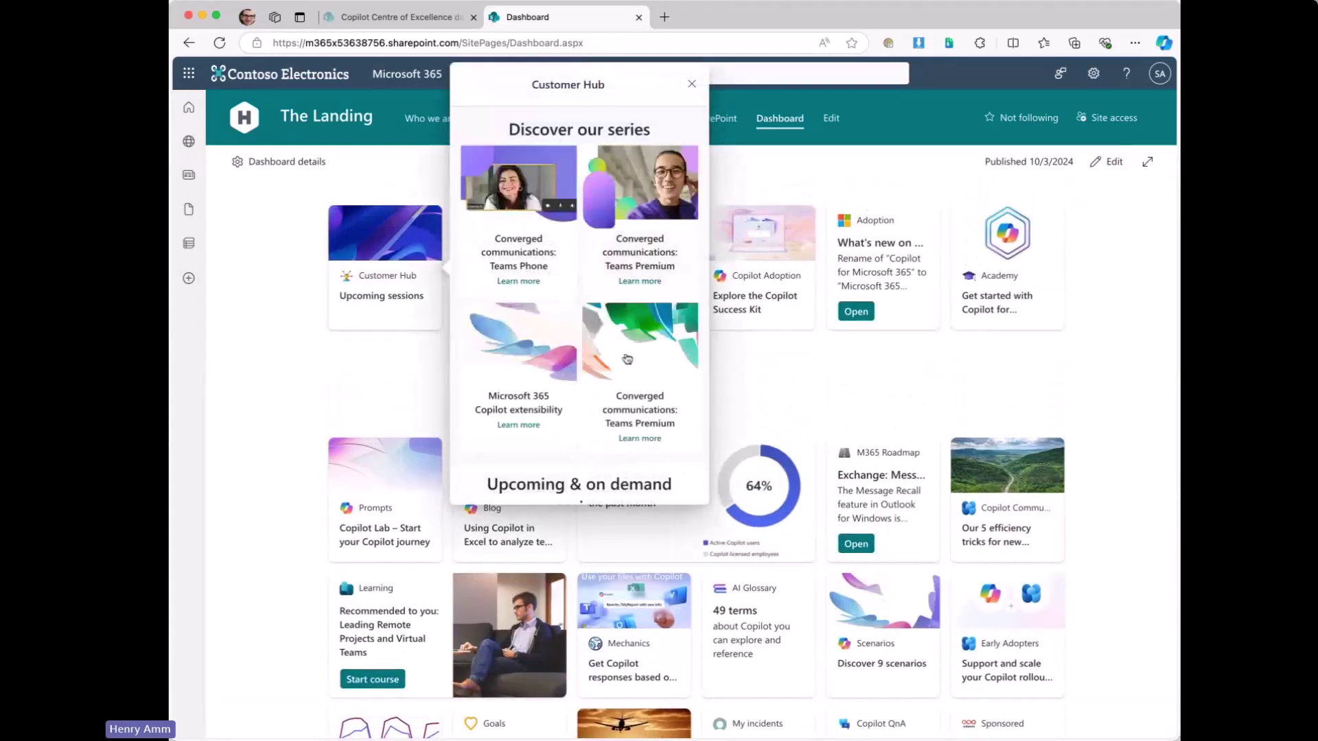
scroll(627, 358, down, 1)
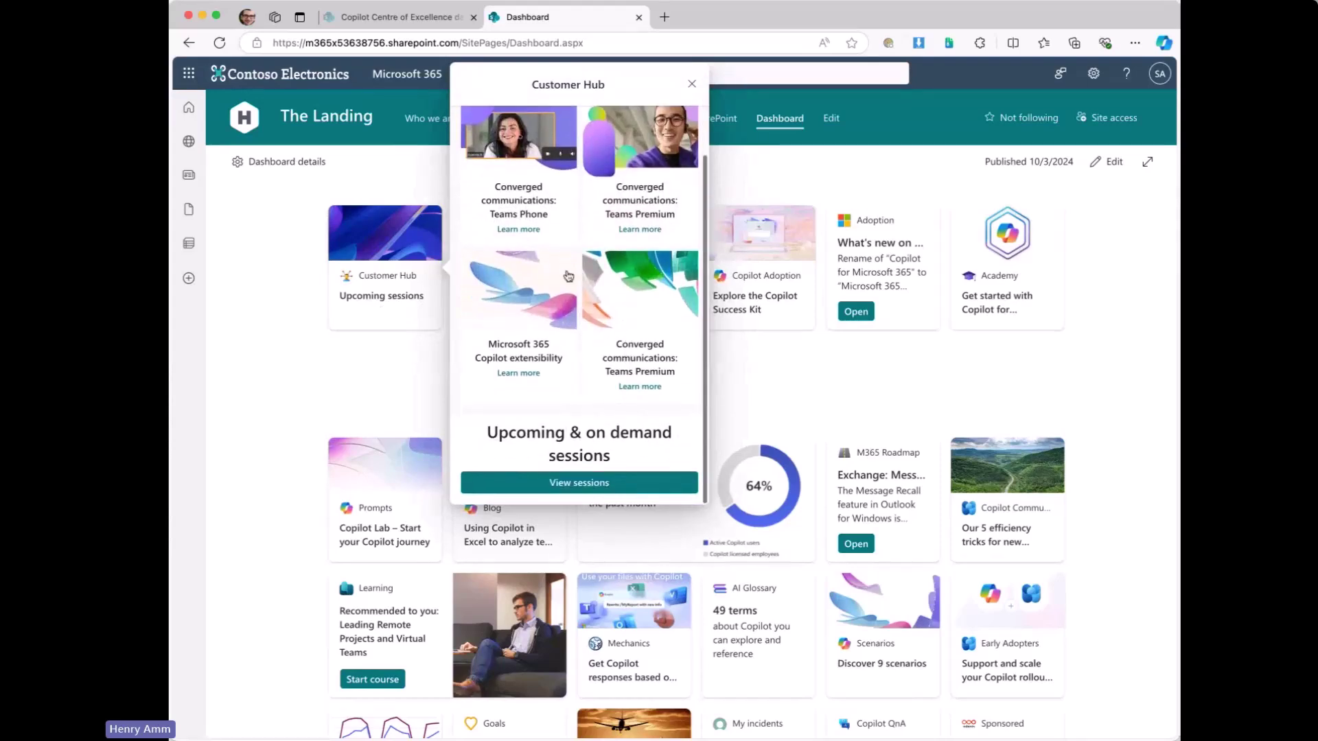
scroll(659, 371, up, 1)
click(796, 378)
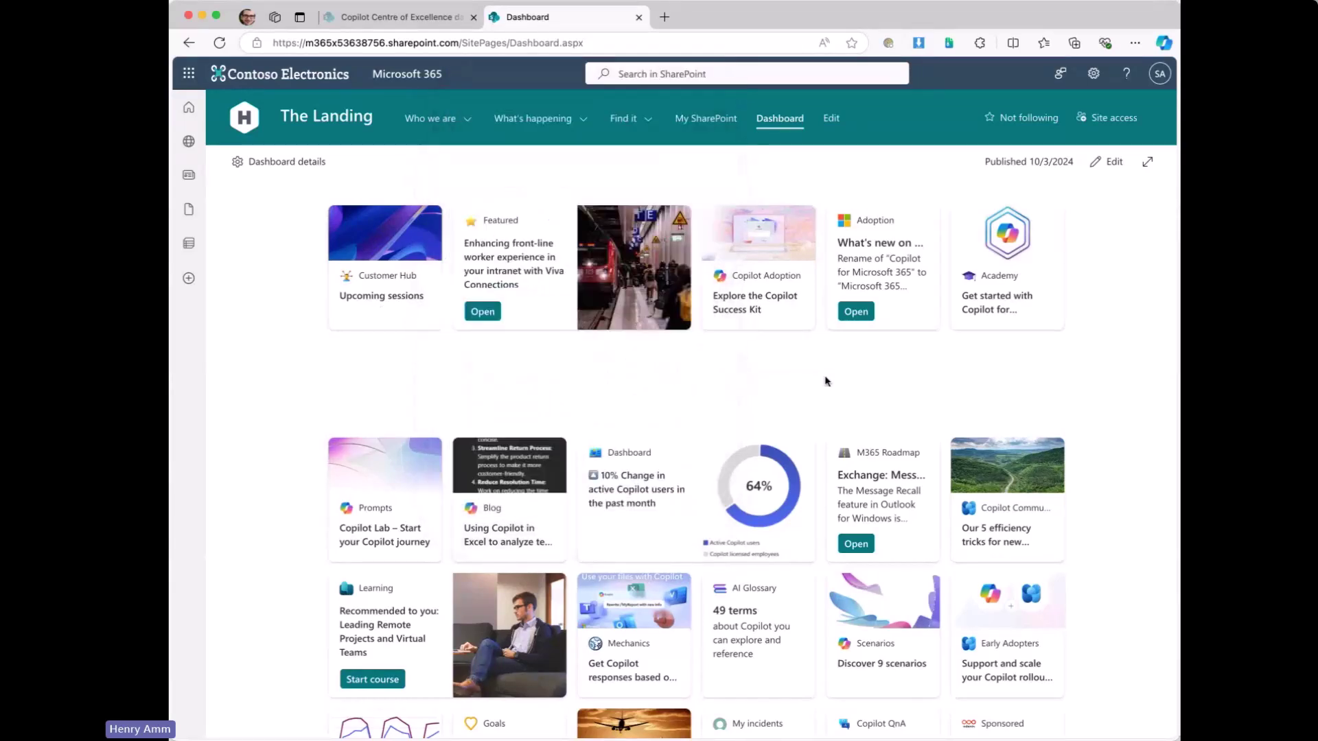
scroll(826, 381, down, 1)
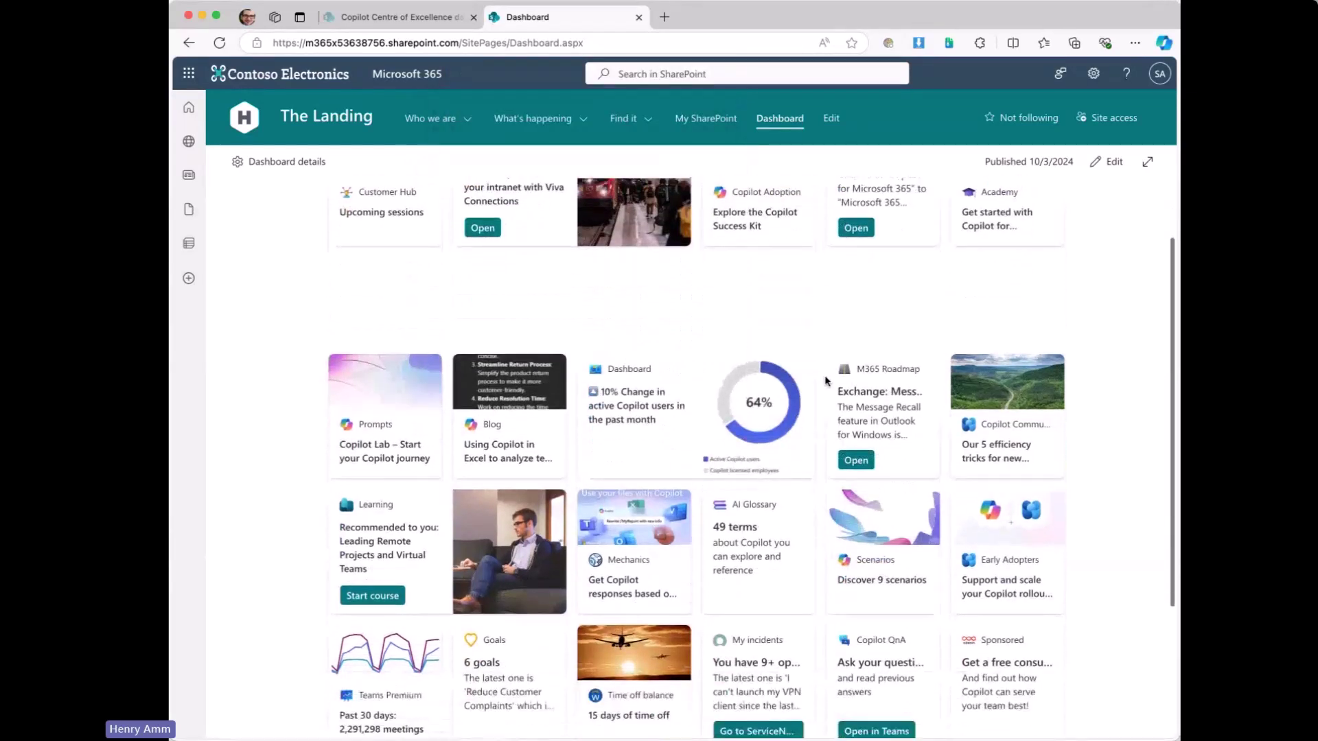
click(508, 447)
scroll(360, 440, down, 3)
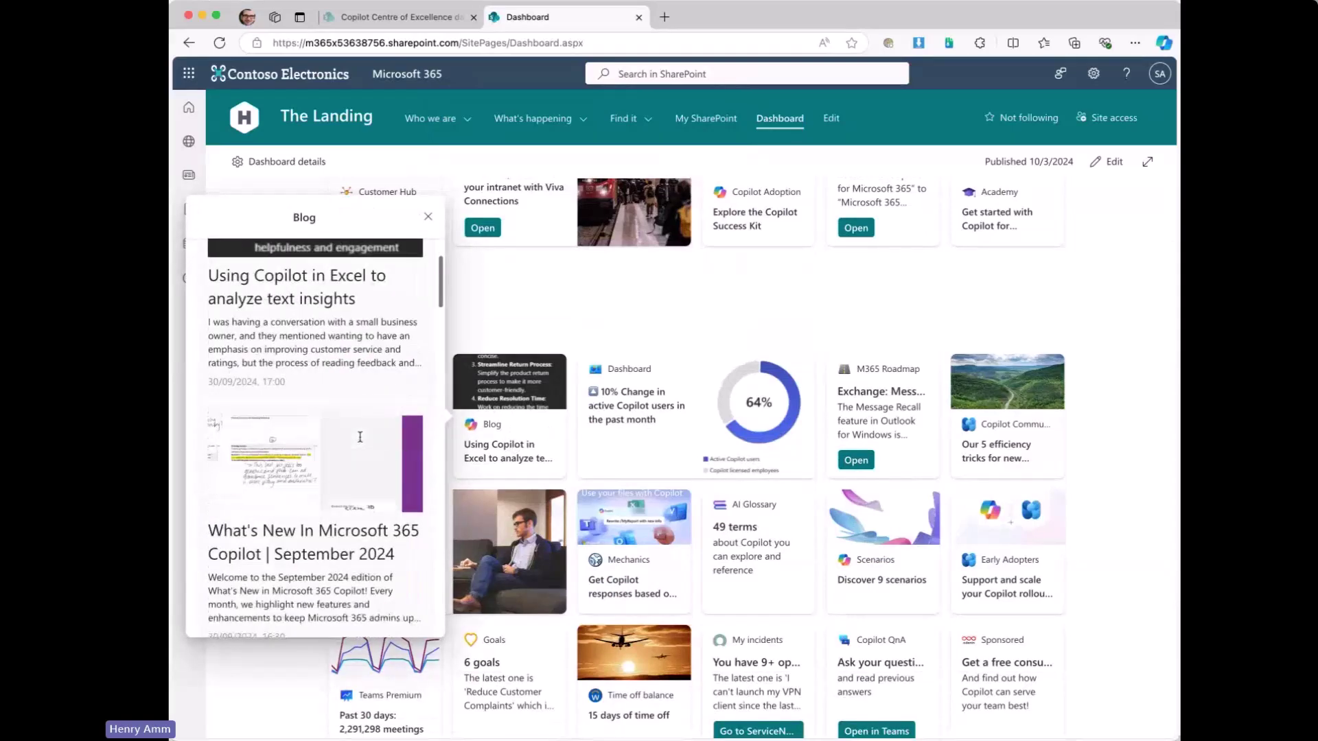
scroll(361, 440, down, 5)
scroll(360, 441, up, 10)
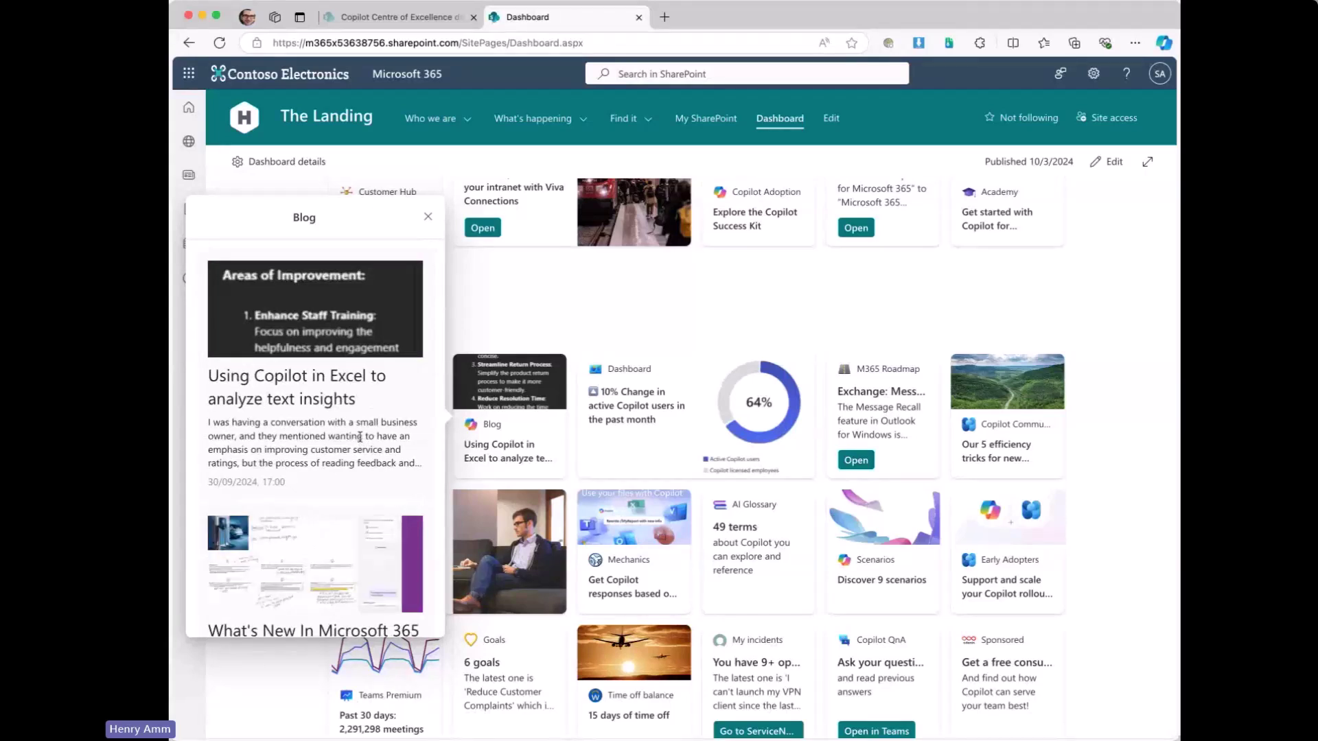
click(631, 320)
scroll(632, 321, down, 2)
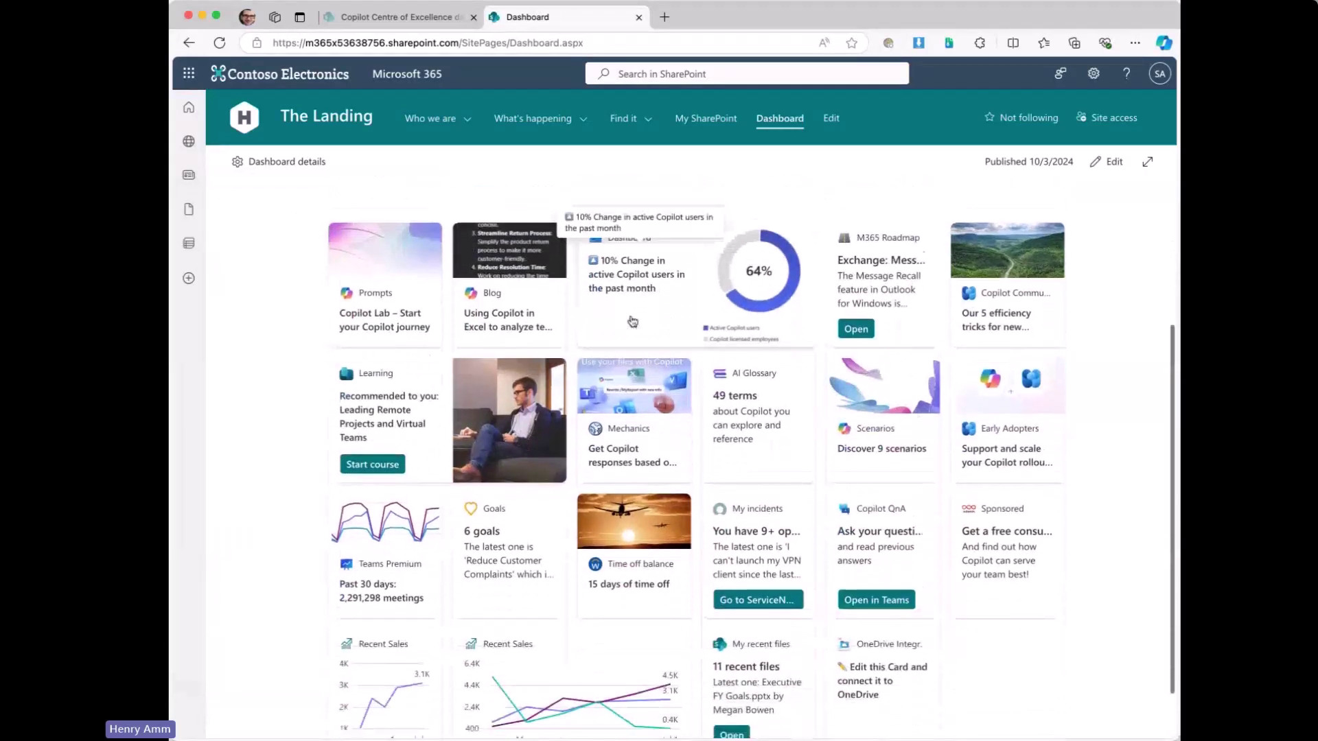
click(851, 412)
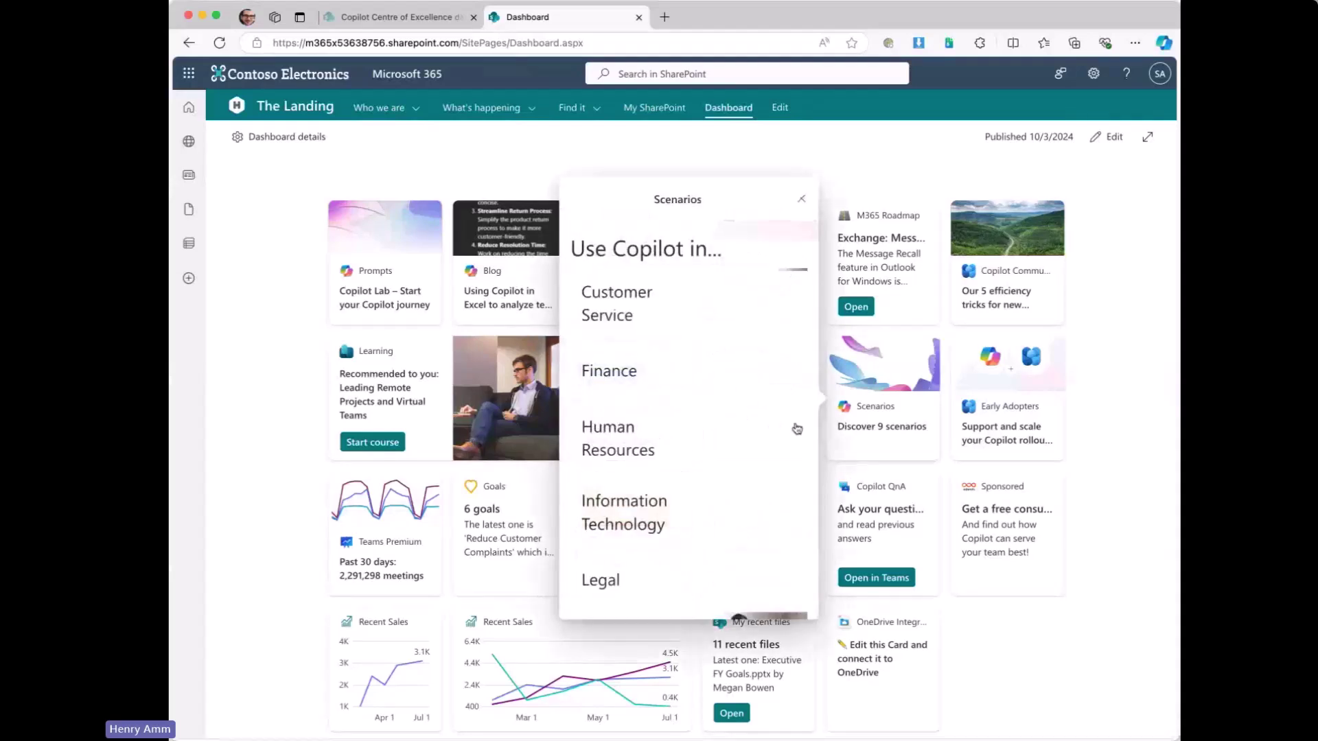
scroll(755, 424, down, 2)
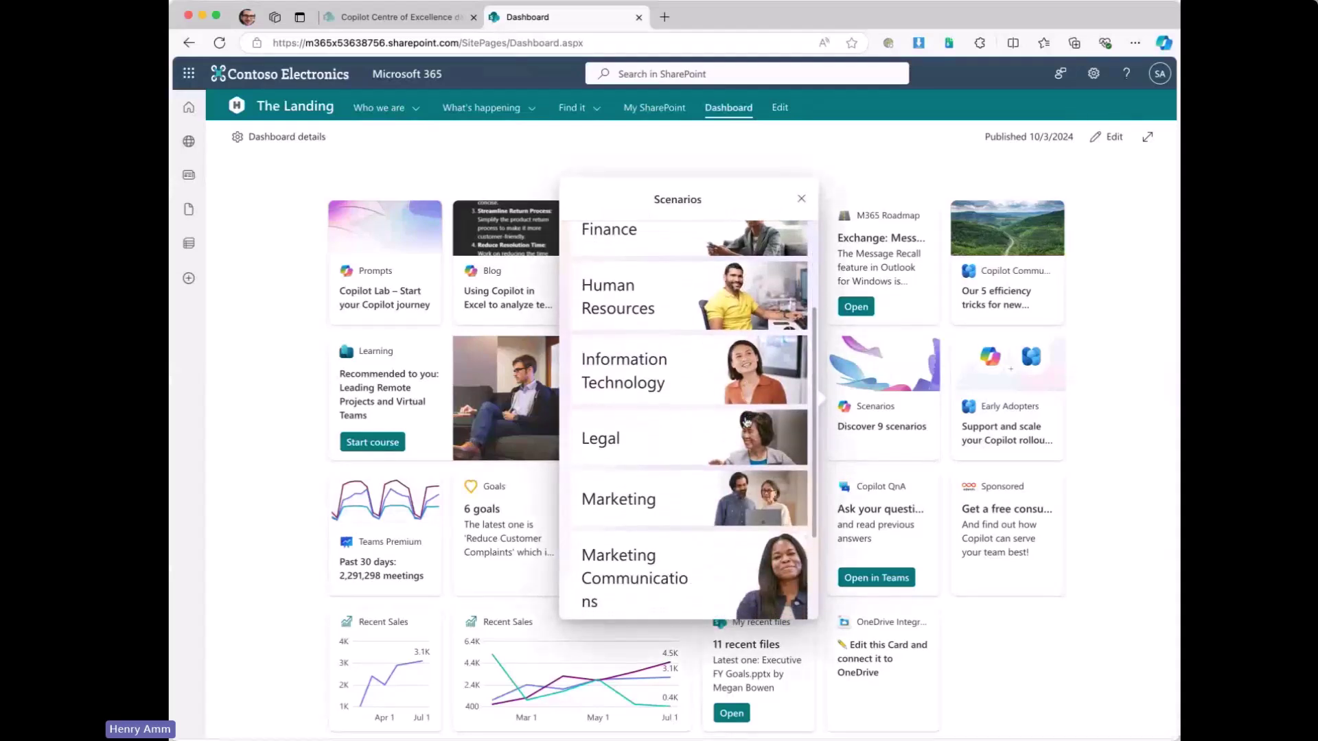
scroll(747, 422, up, 2)
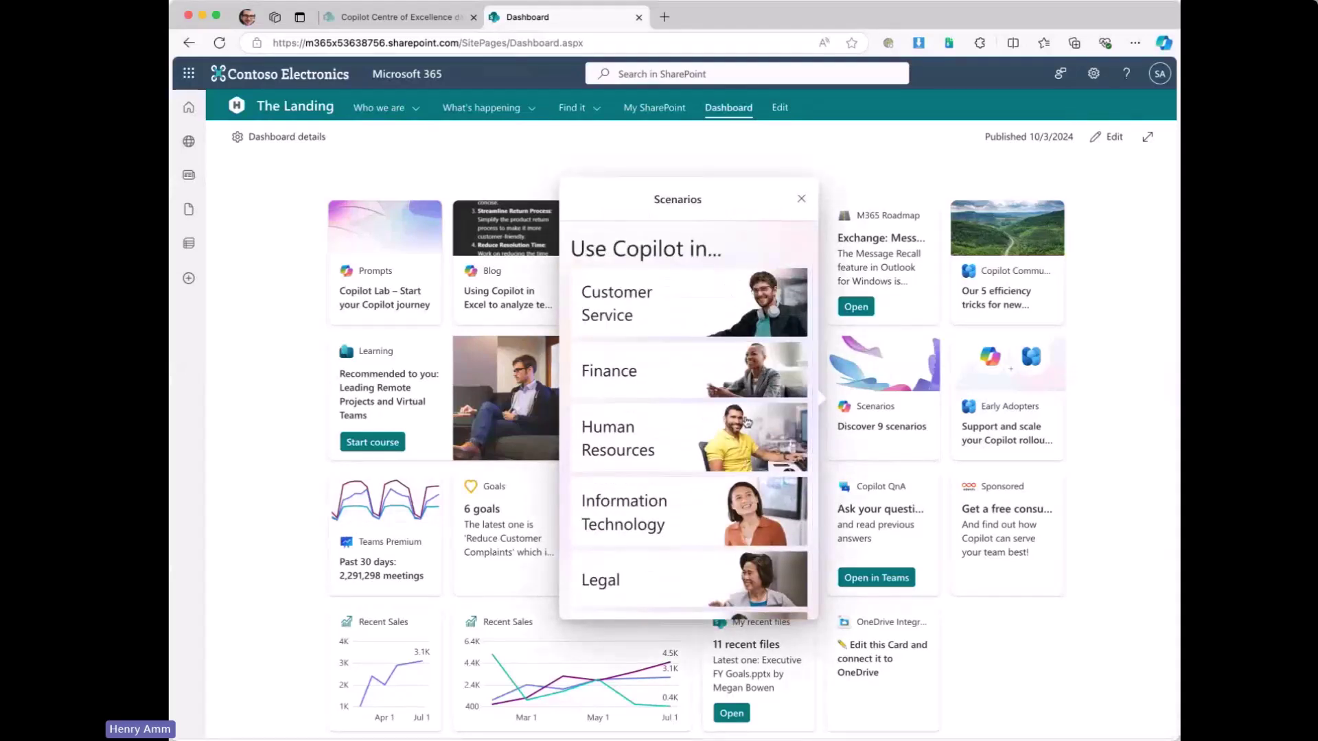
scroll(735, 464, down, 1)
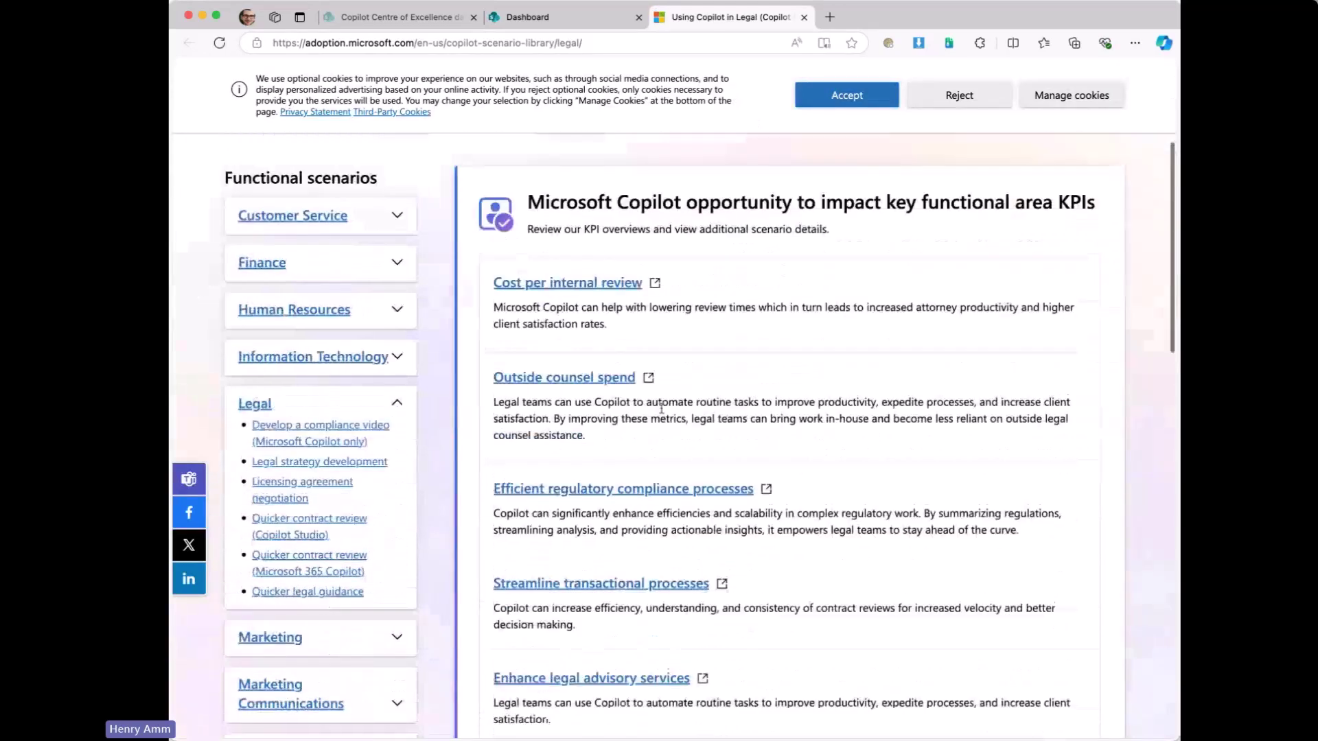
scroll(660, 407, up, 3)
click(804, 17)
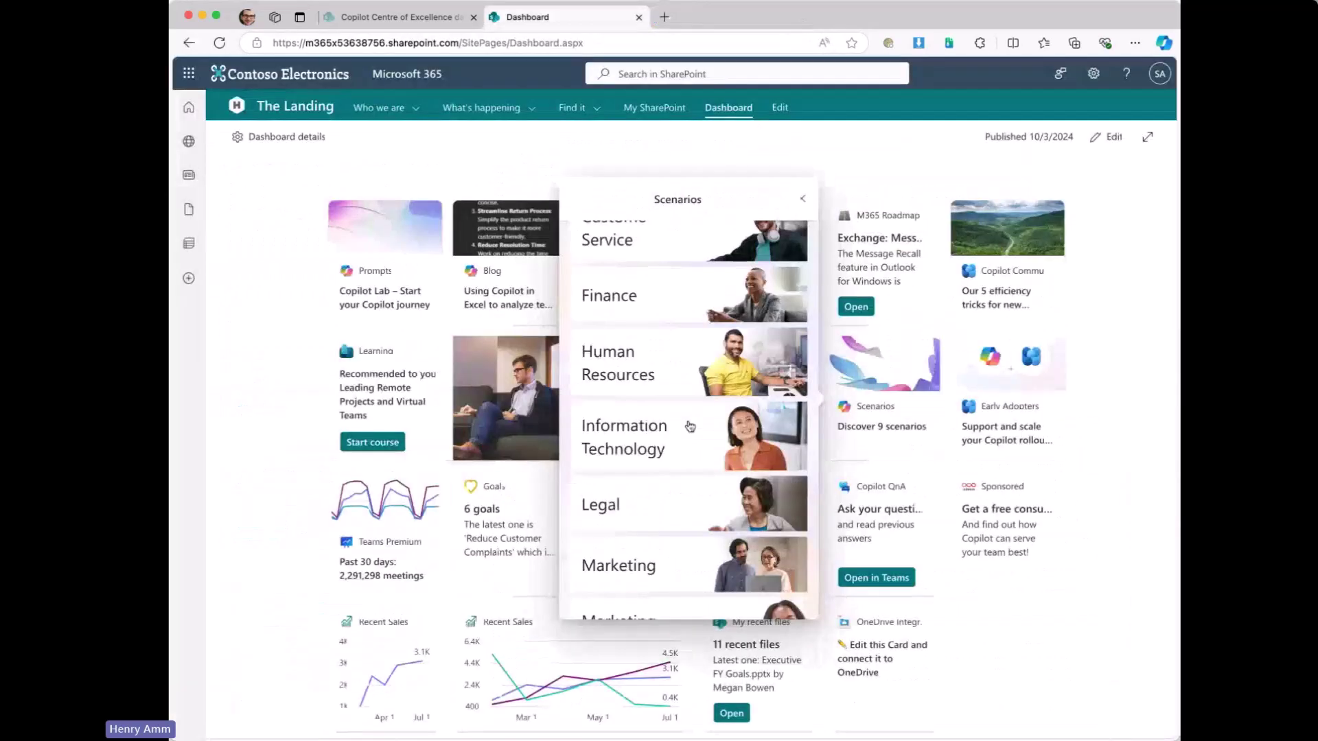
click(312, 493)
scroll(312, 492, down, 1)
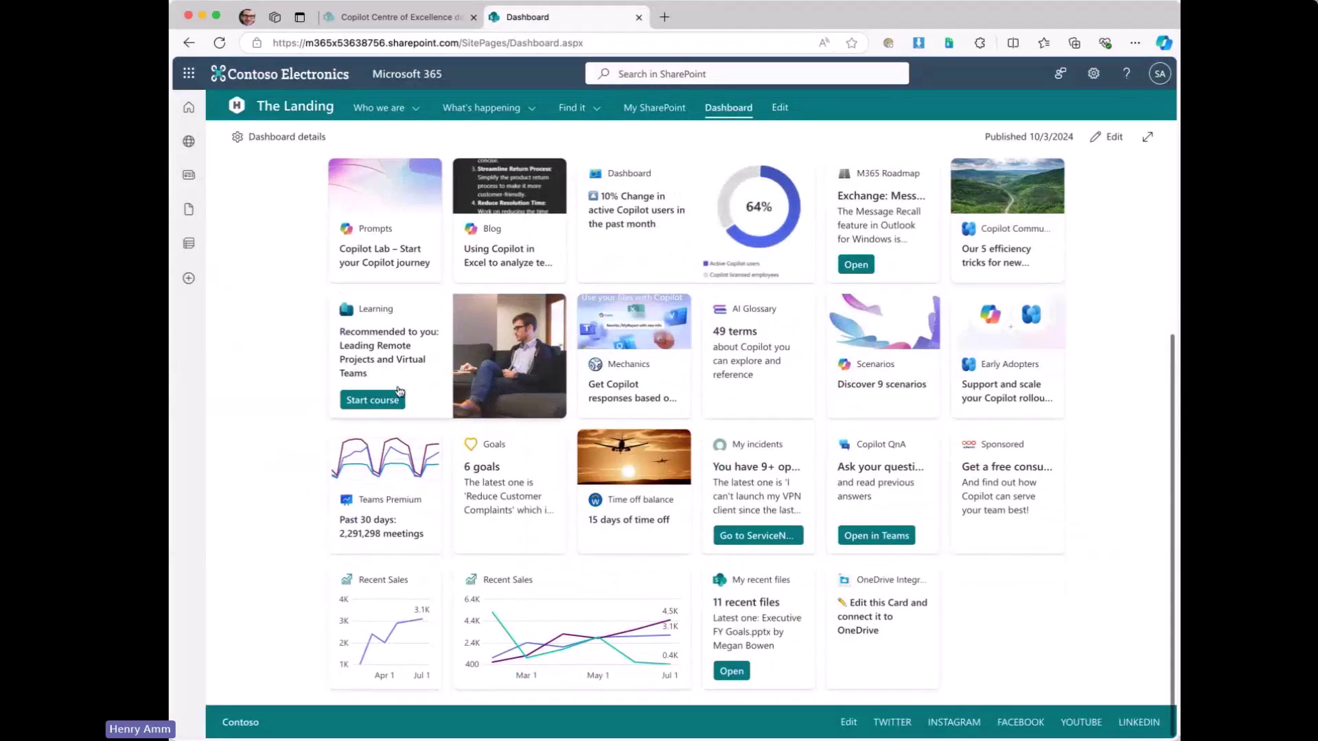
click(414, 368)
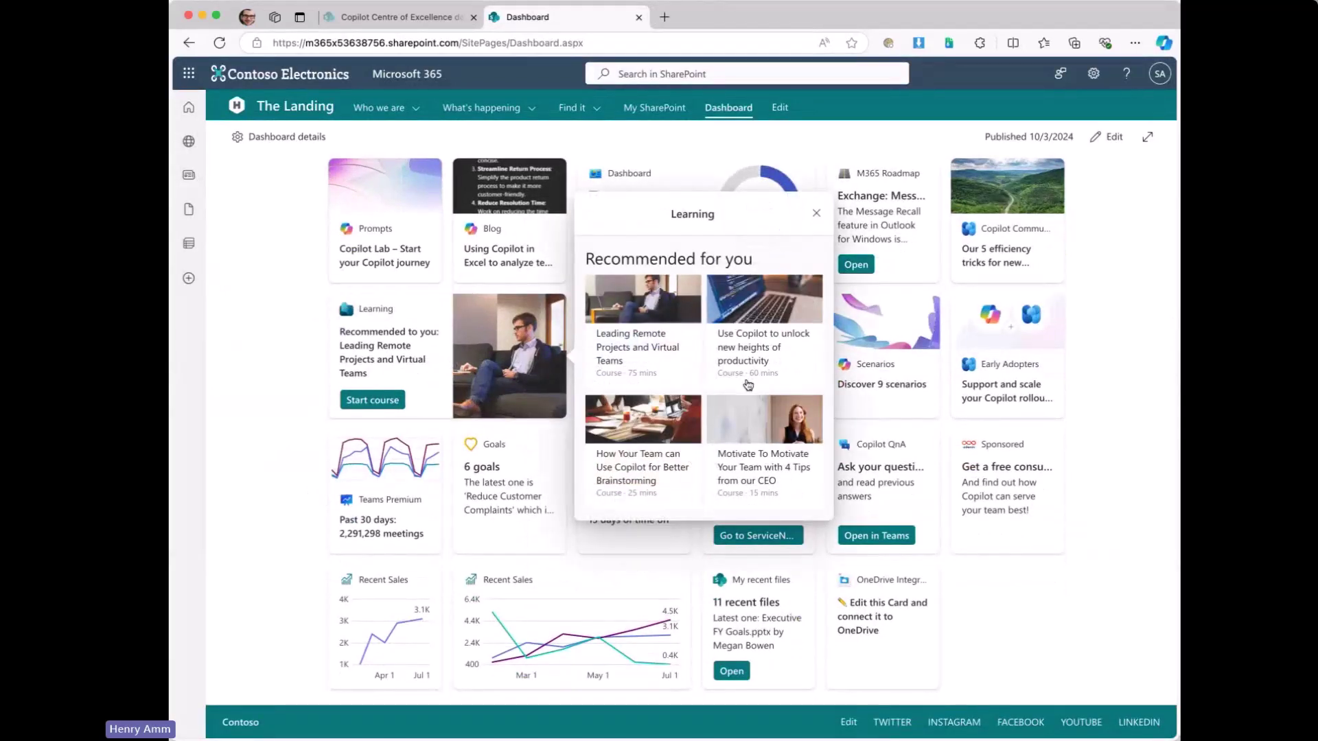
click(1124, 252)
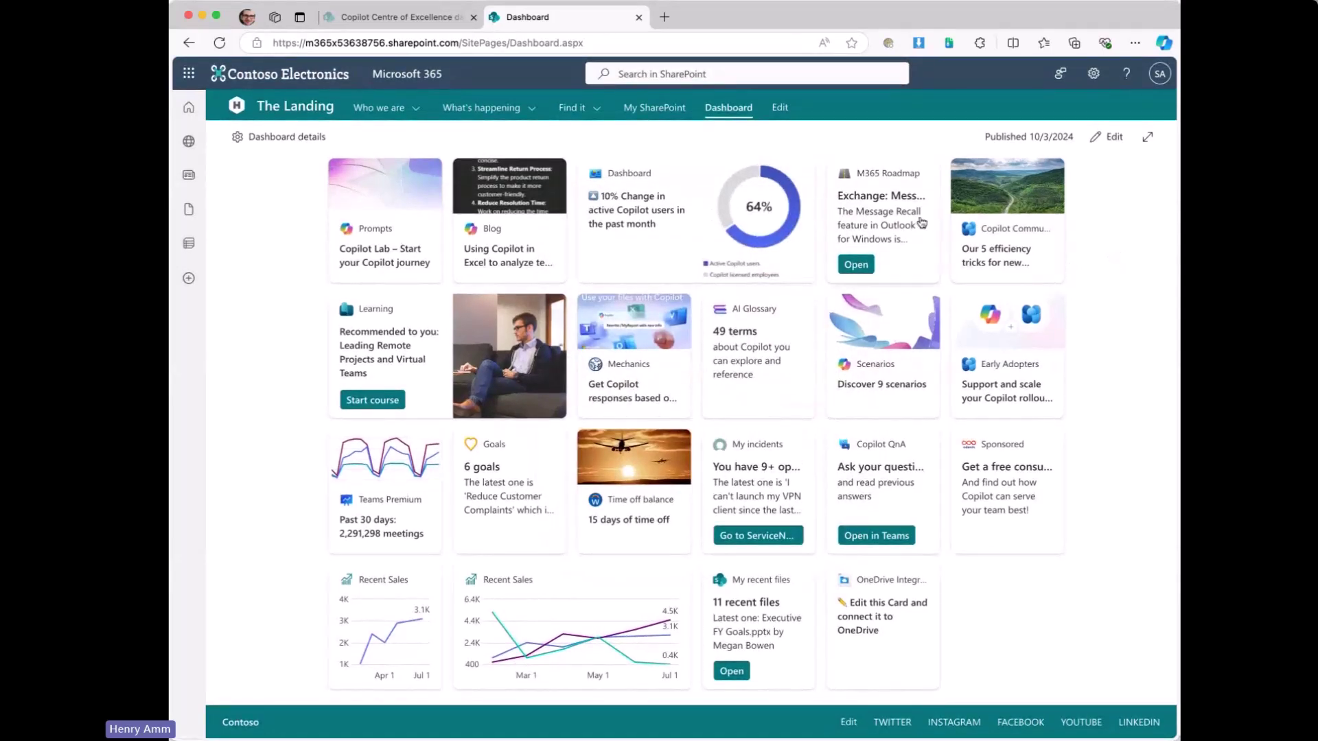
click(880, 225)
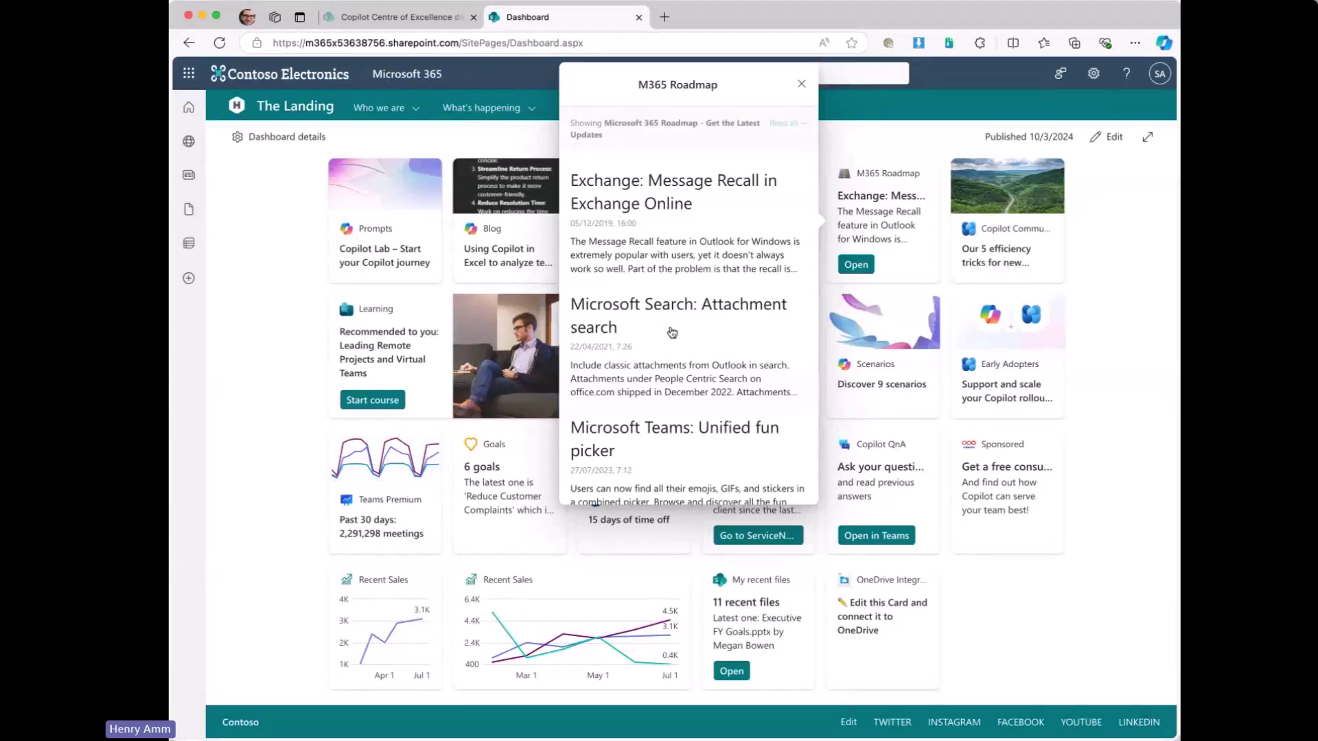
click(1085, 261)
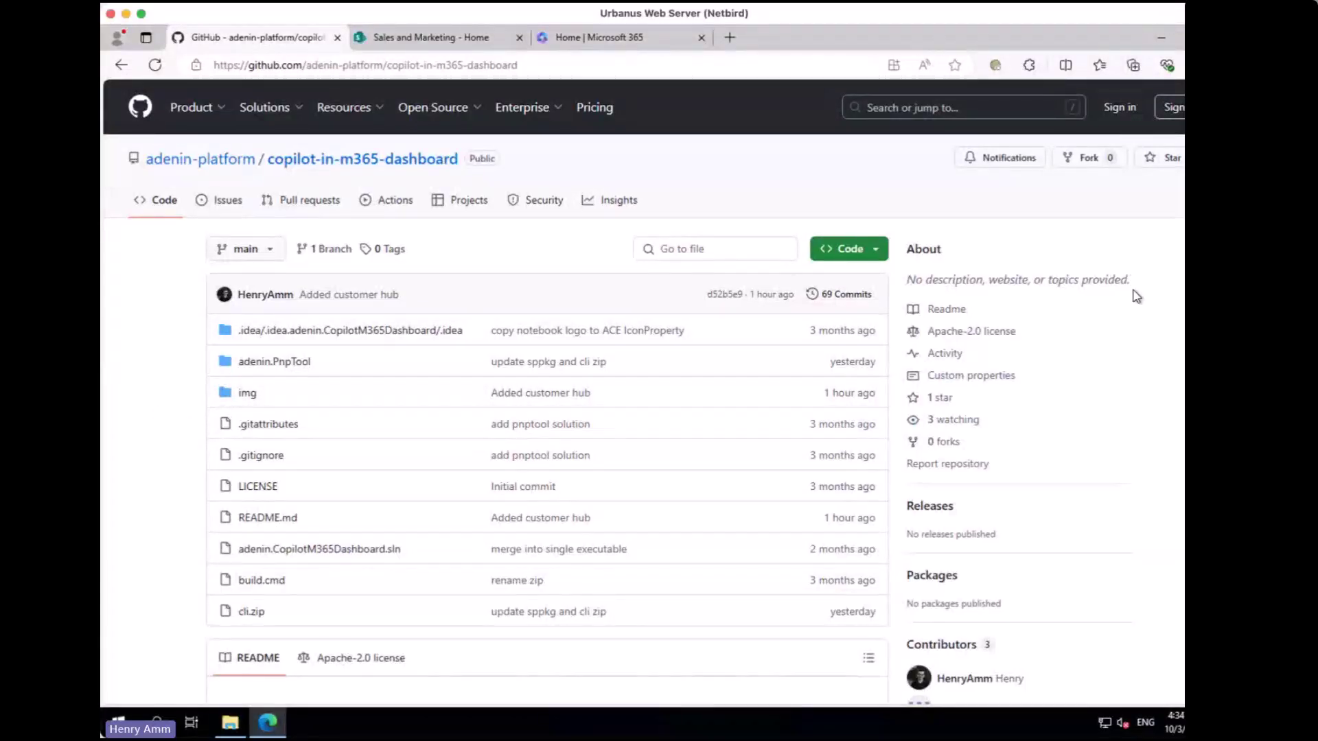
drag(570, 63, 210, 69)
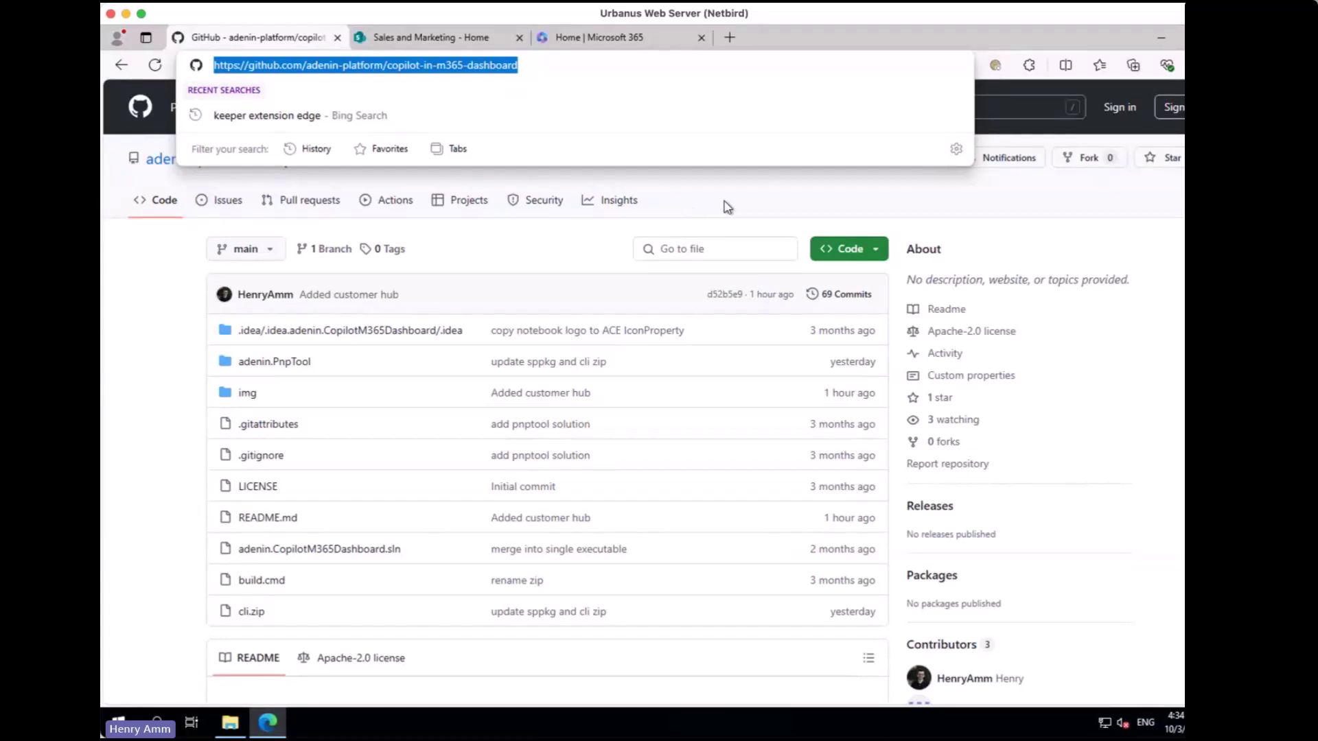
click(179, 360)
scroll(179, 360, down, 8)
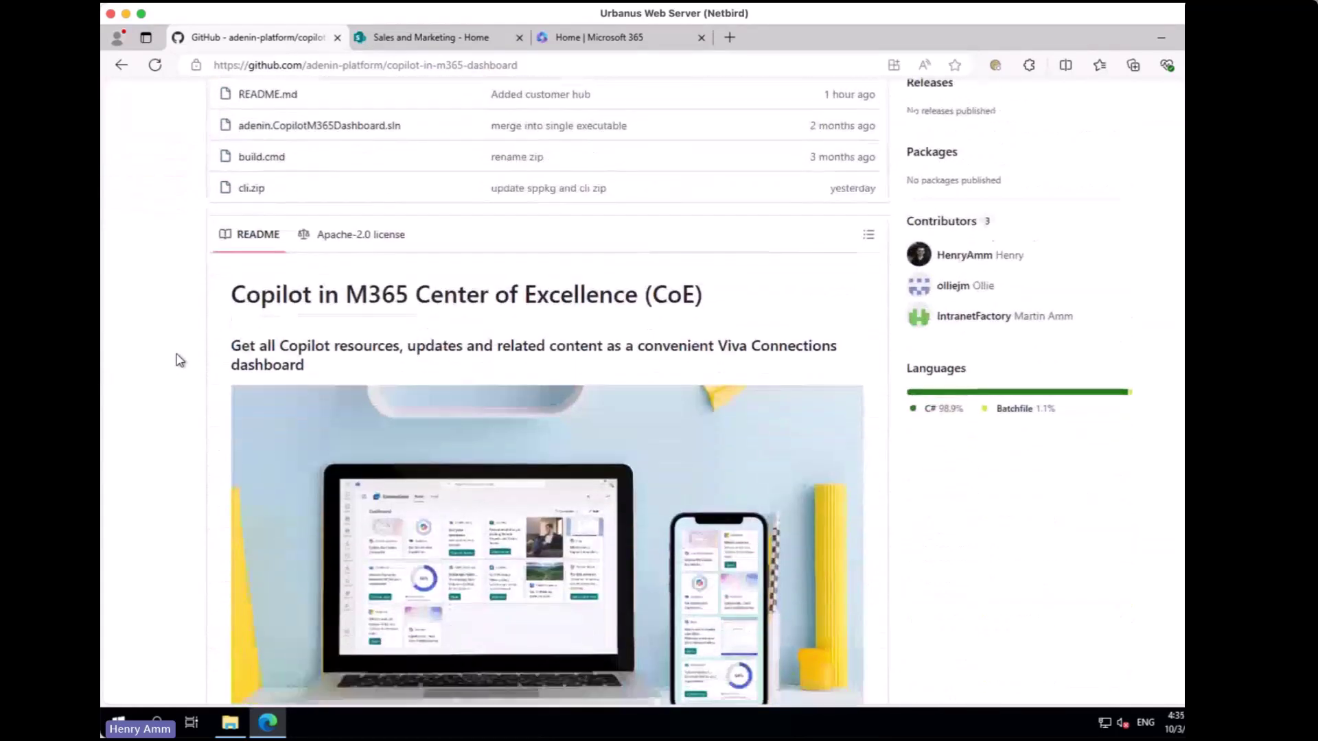
scroll(178, 360, down, 15)
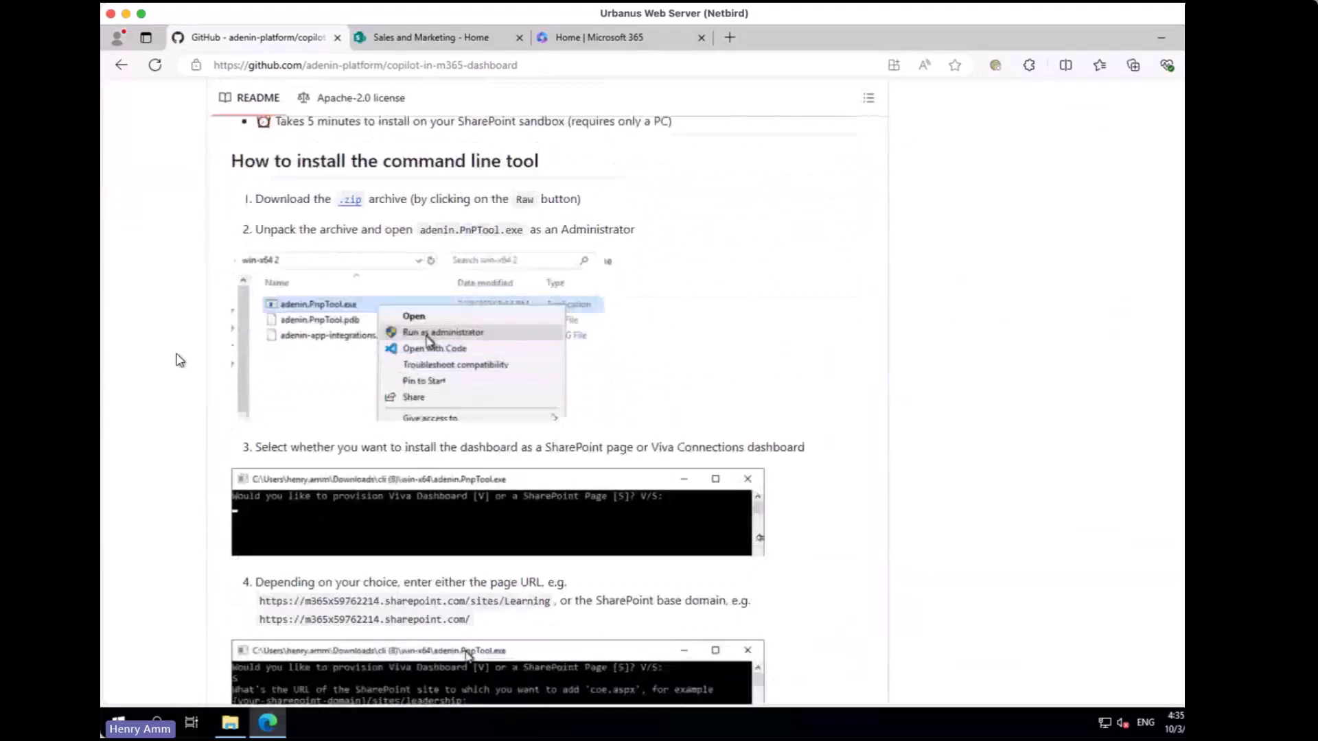
scroll(179, 359, down, 20)
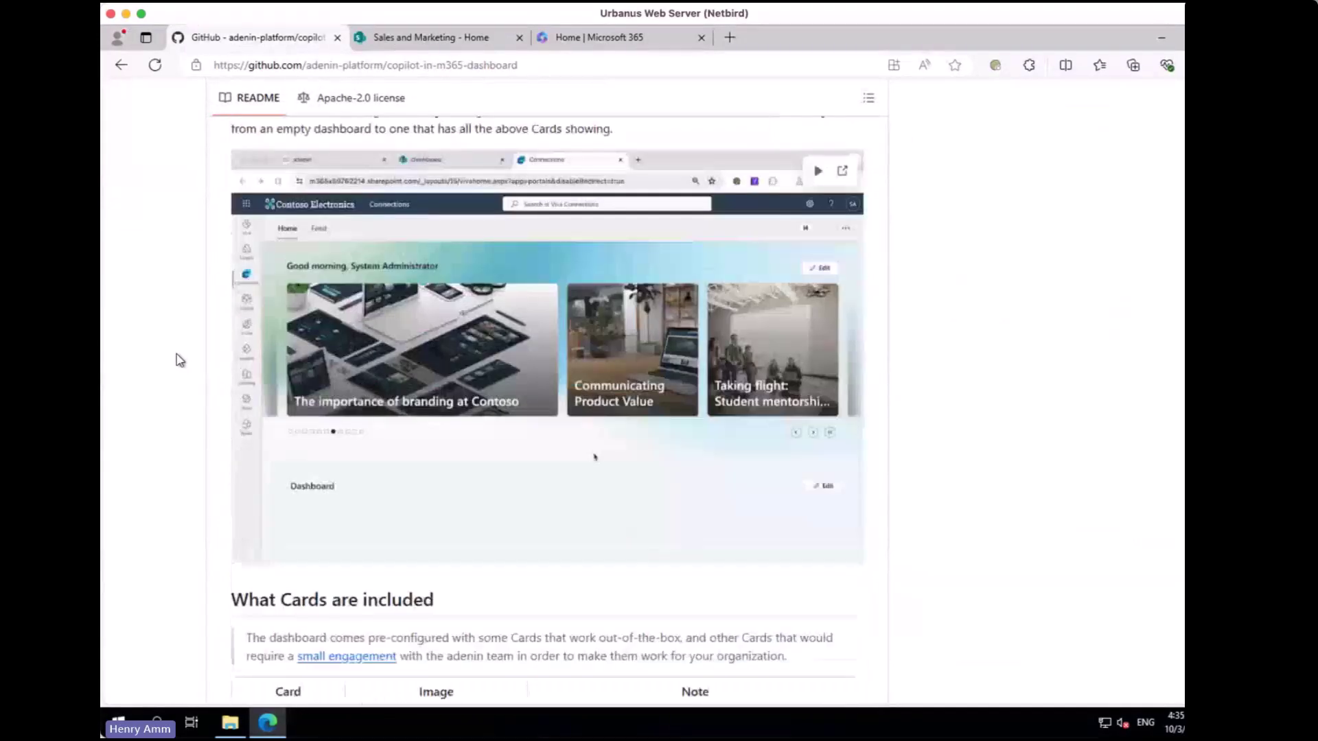
scroll(178, 359, down, 7)
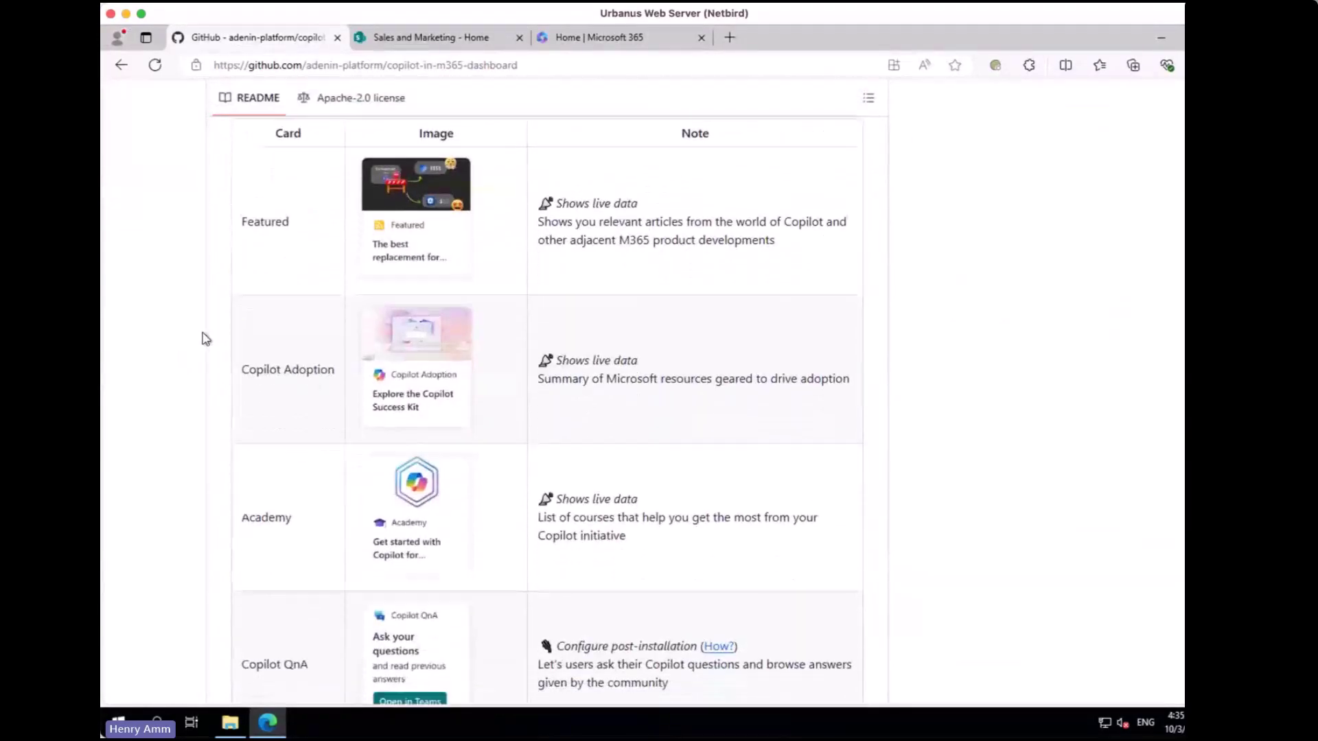
scroll(473, 508, down, 15)
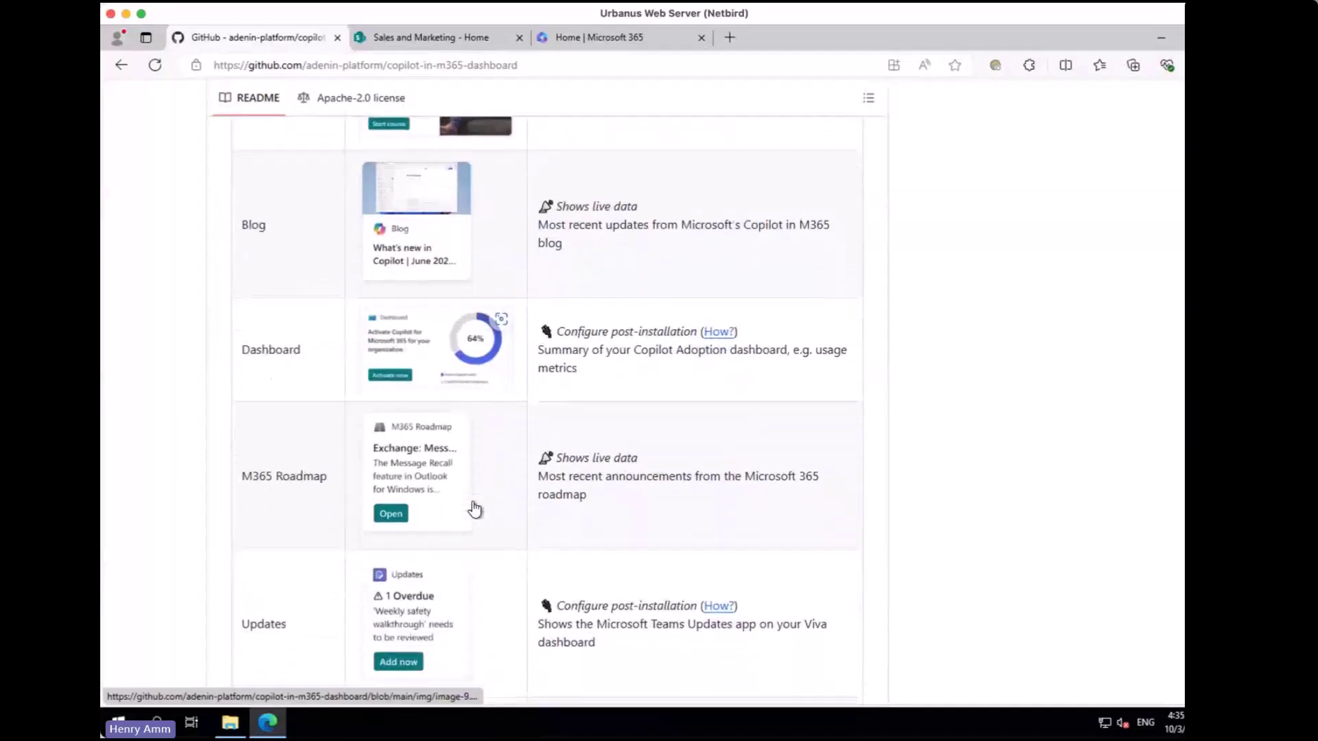
scroll(474, 508, up, 15)
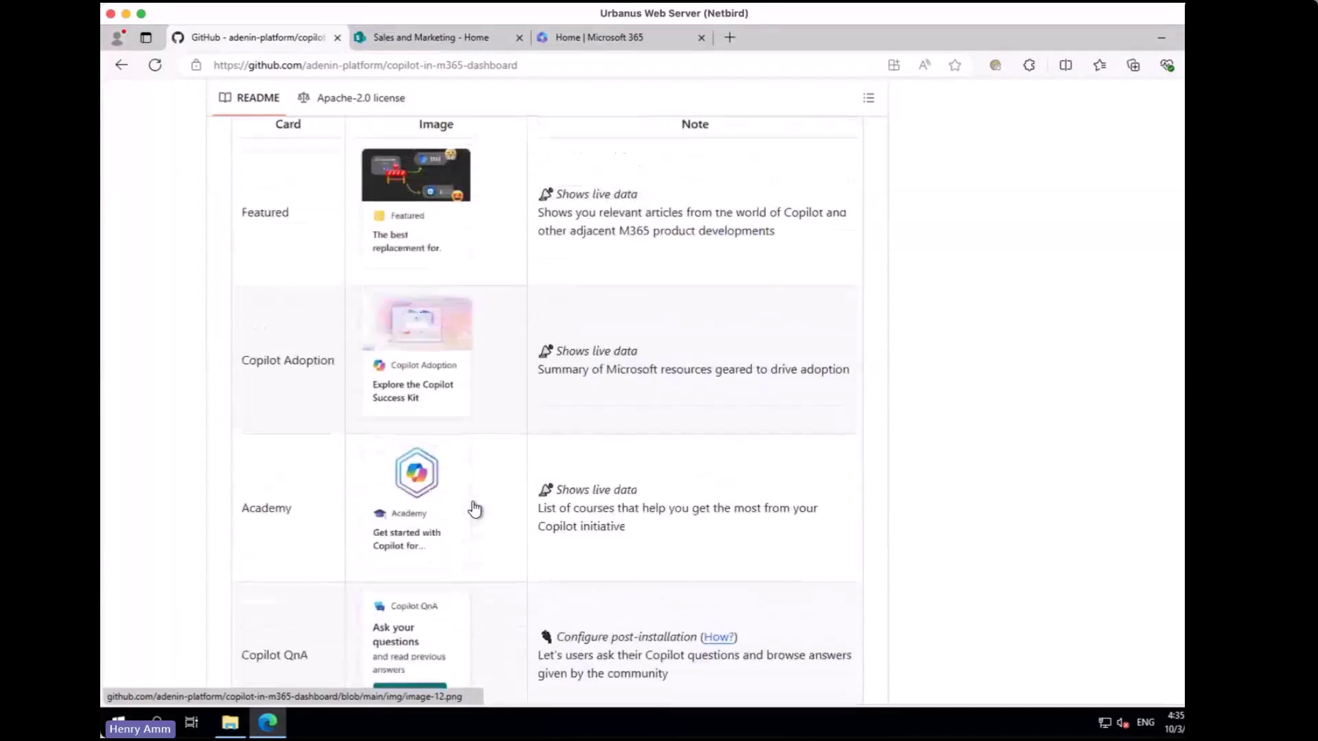
scroll(474, 508, down, 3)
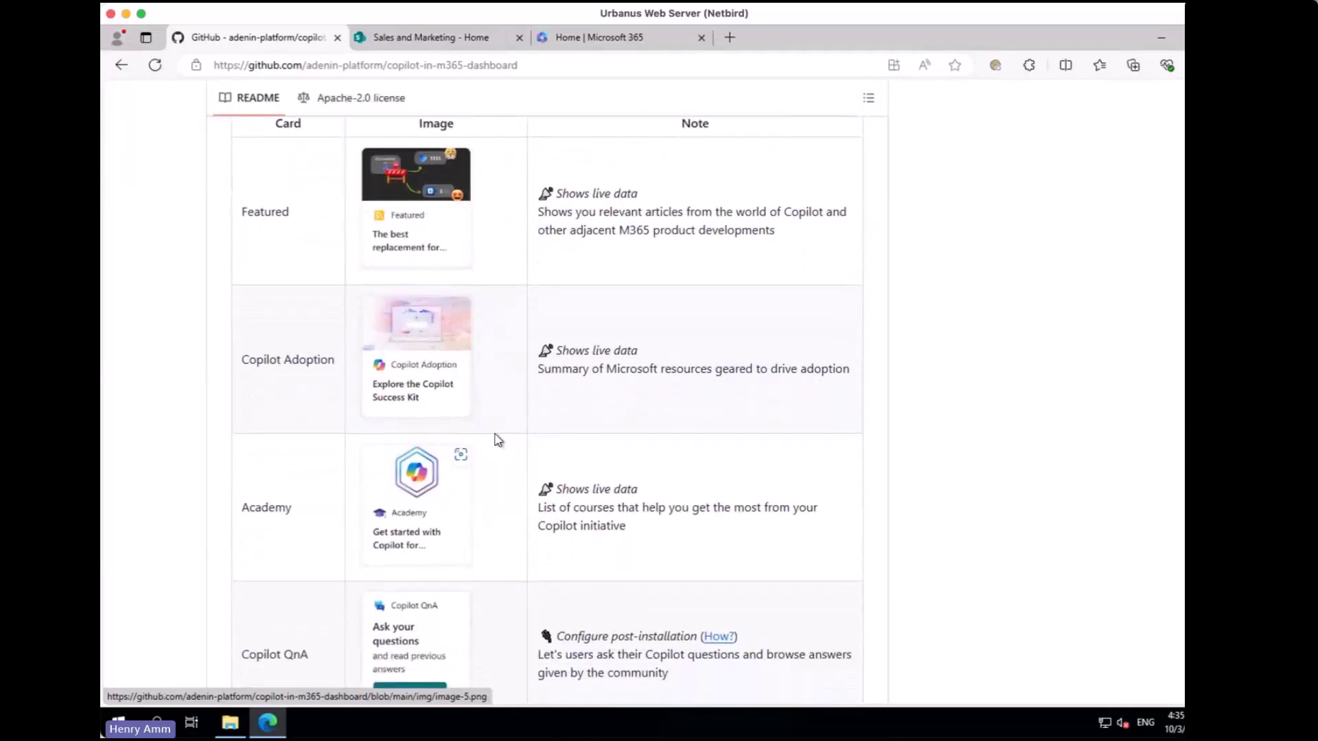
scroll(497, 437, down, 1)
scroll(501, 439, down, 18)
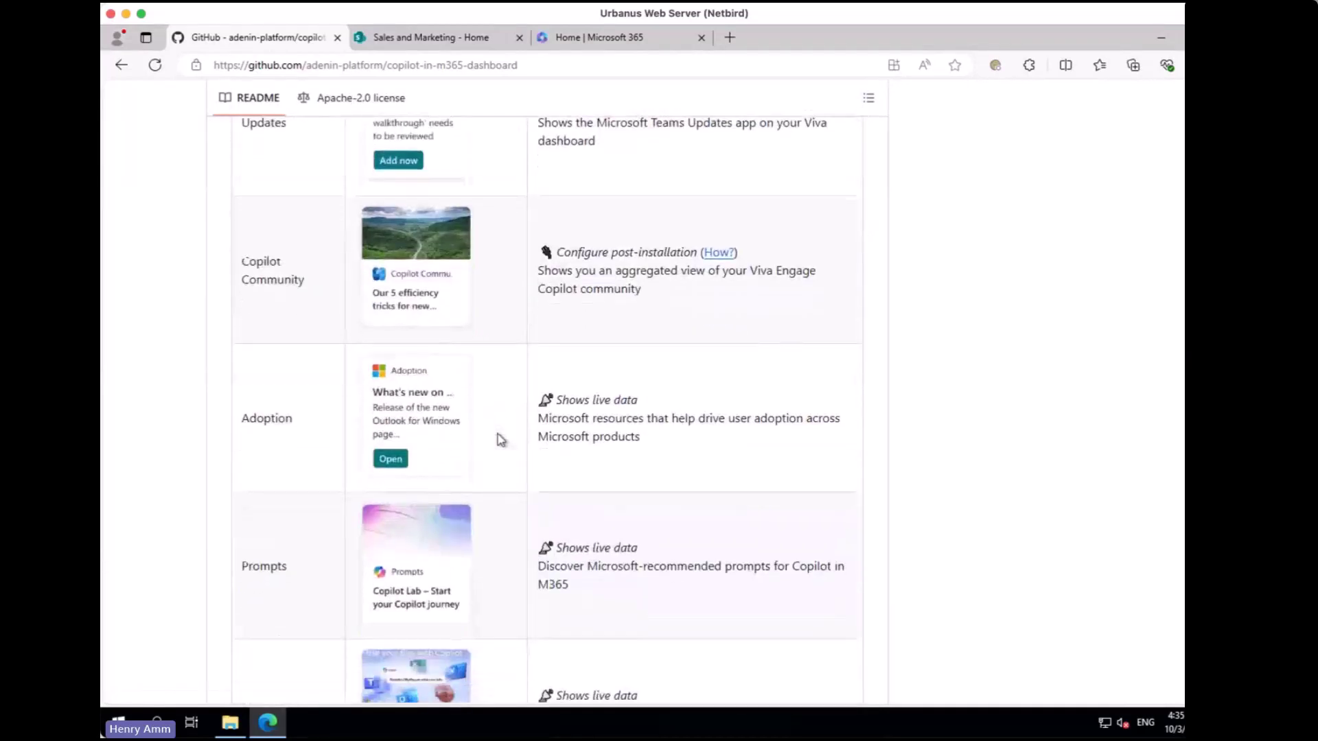
scroll(501, 439, down, 10)
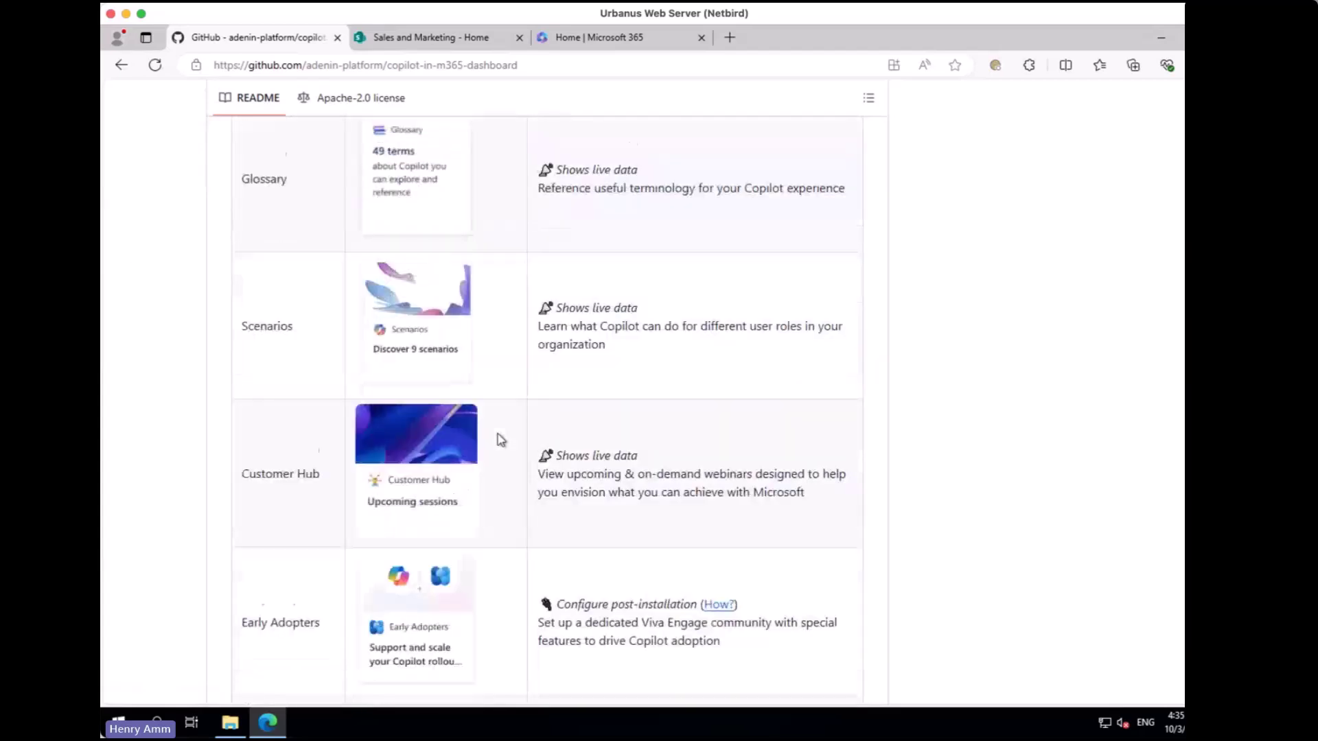
scroll(501, 439, down, 3)
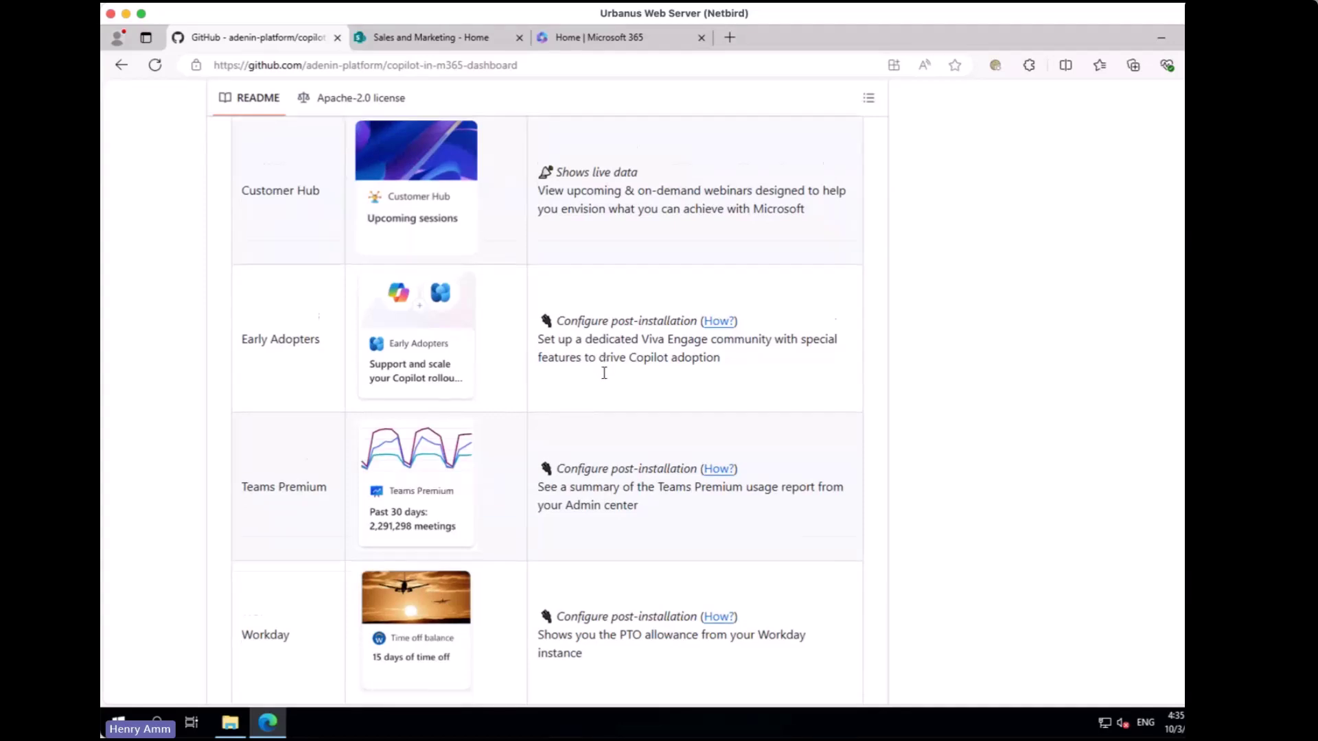
scroll(604, 373, down, 2)
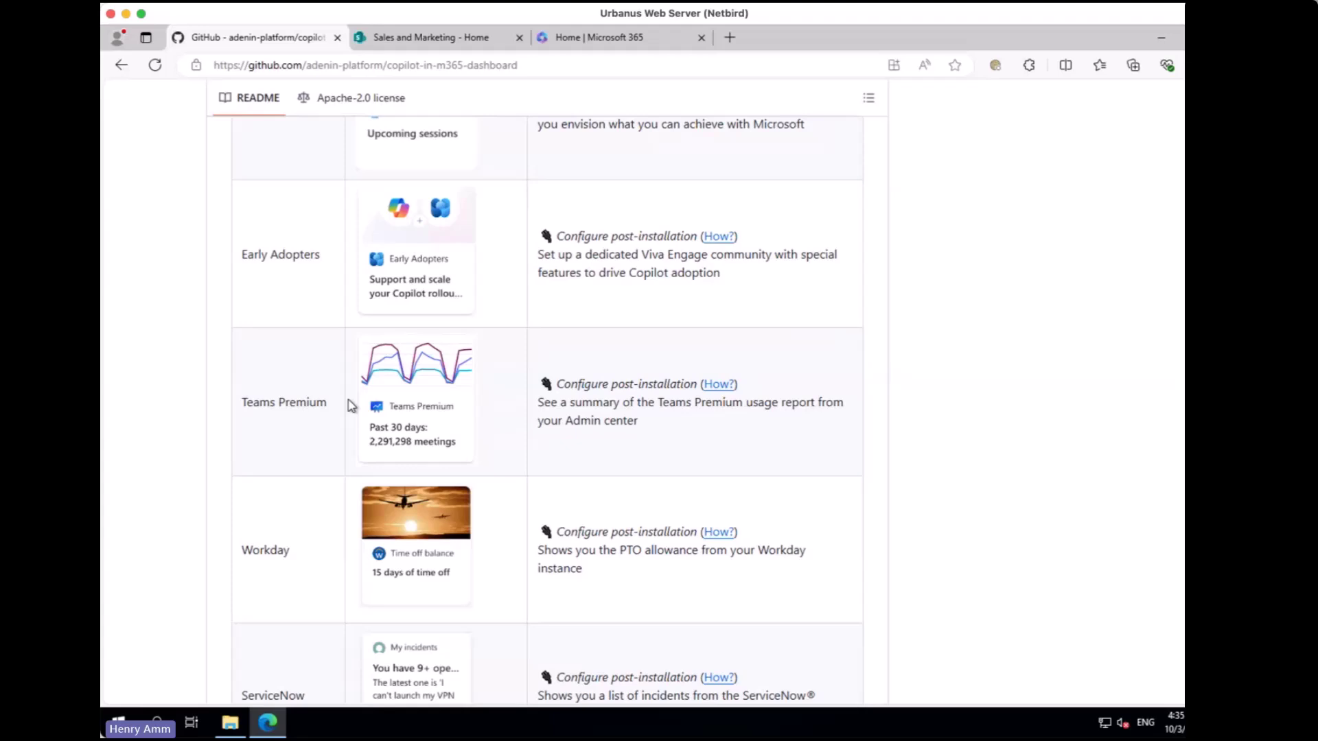
scroll(394, 406, down, 1)
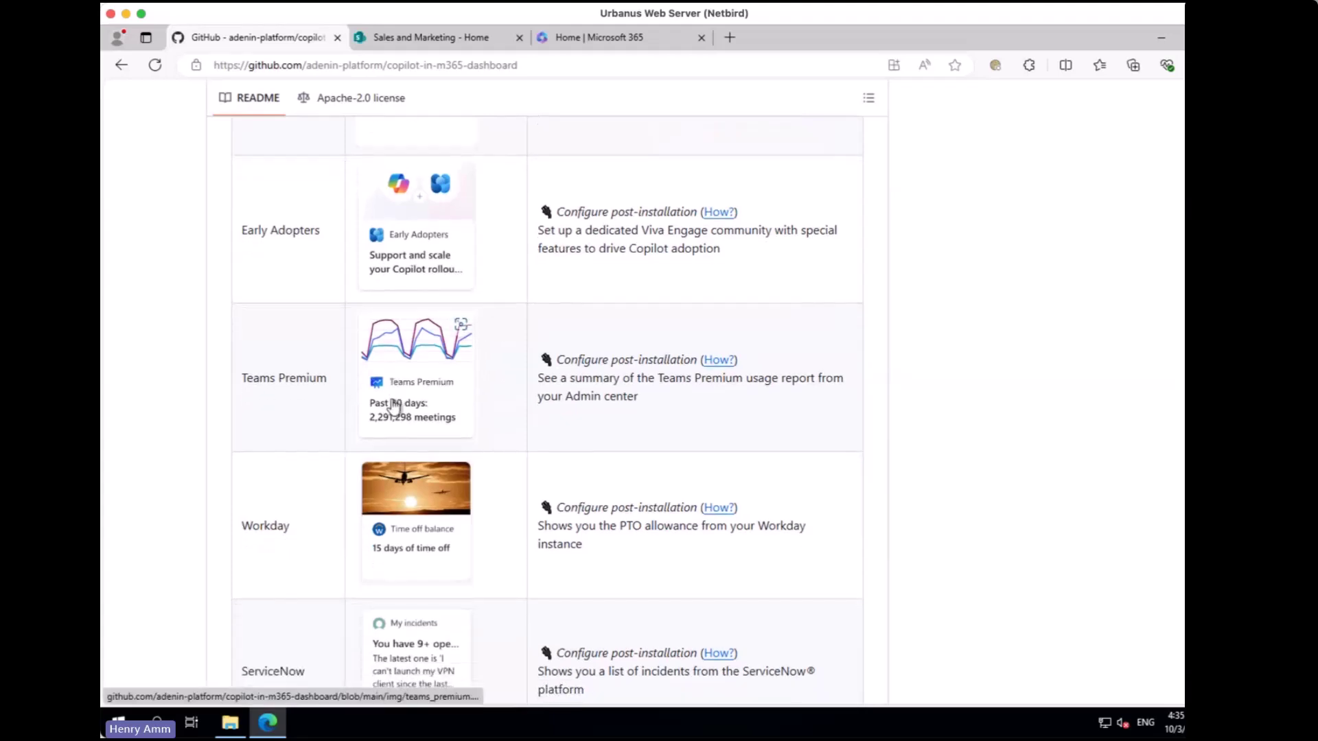
scroll(395, 407, up, 20)
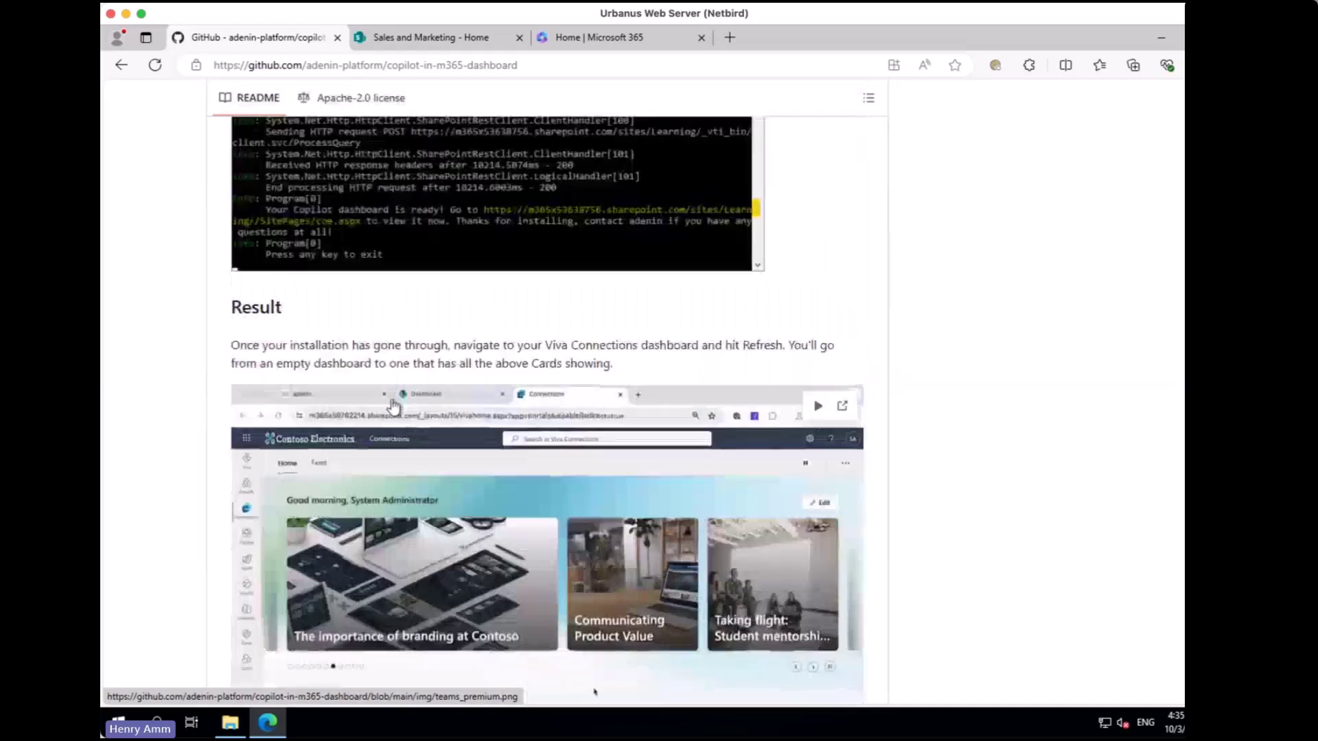
Open cli.zip from the README's step 1 and download the raw archive as 'cli (2).zip'.
scroll(395, 407, up, 20)
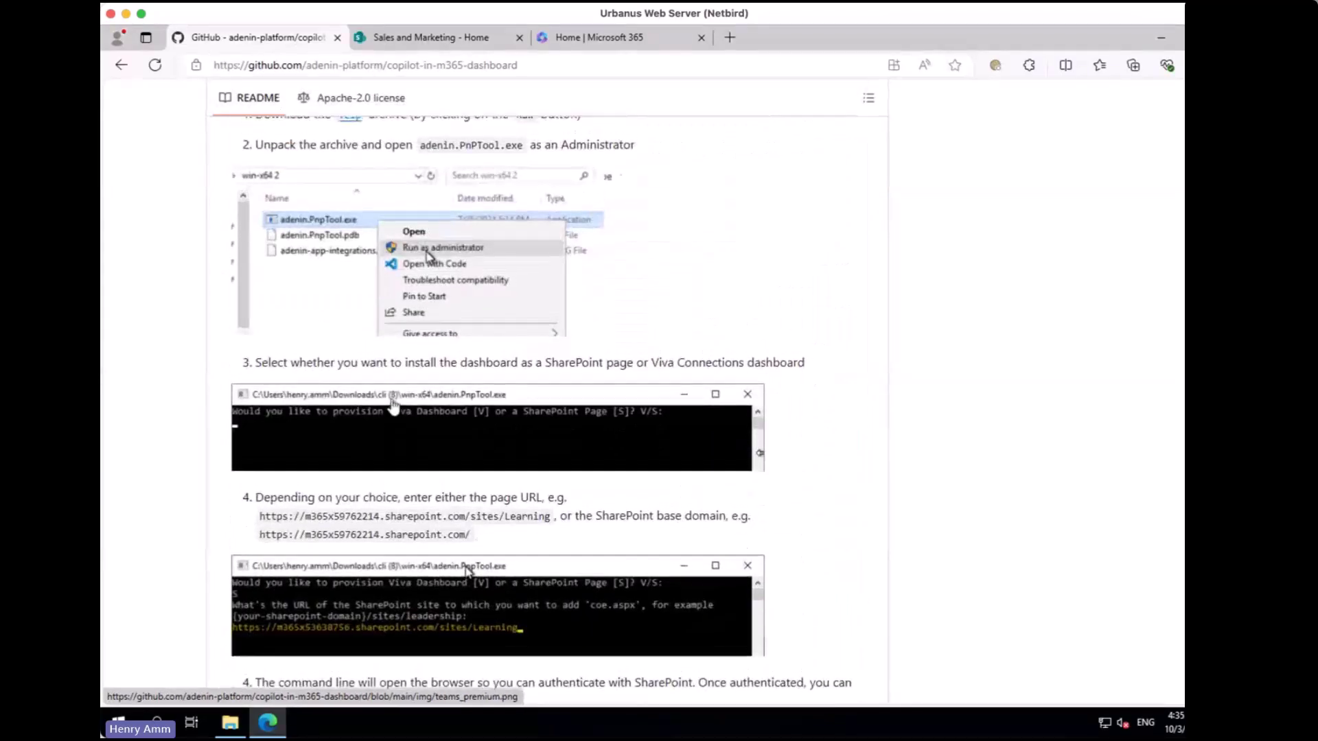
scroll(394, 407, up, 20)
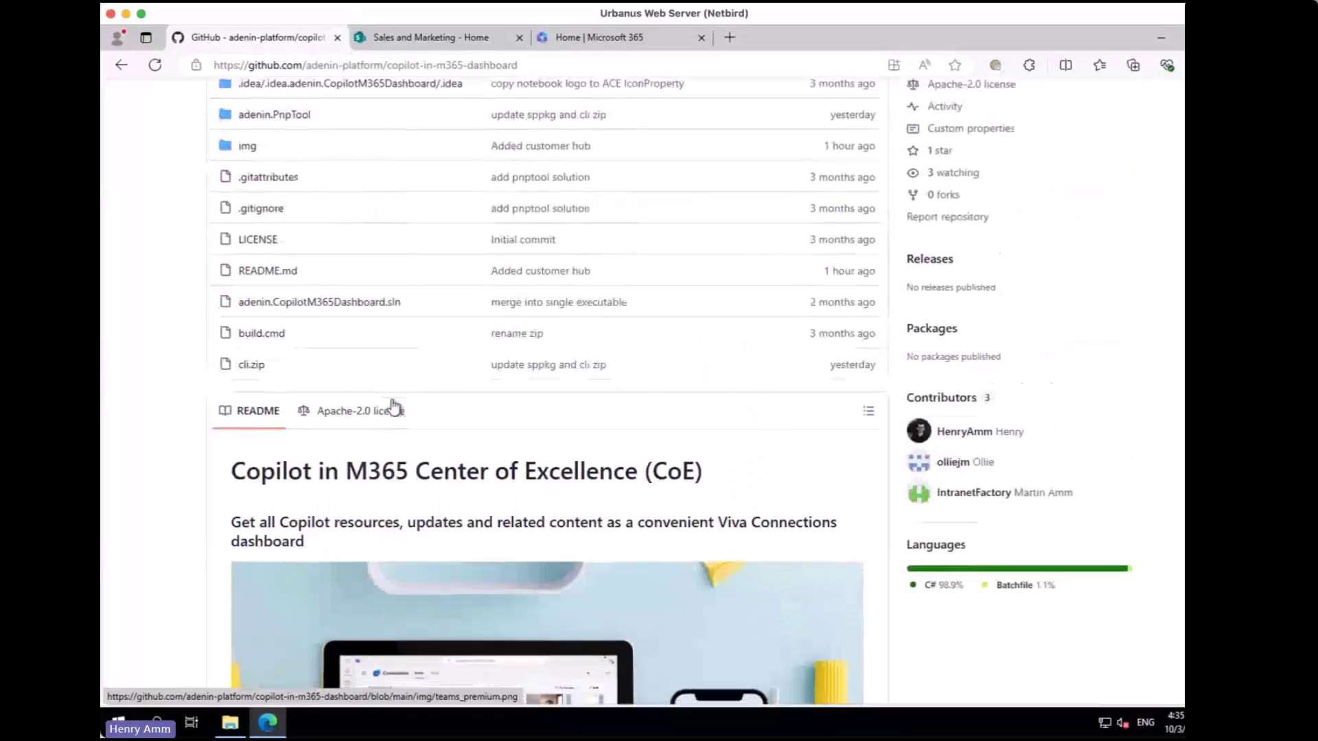
scroll(395, 406, down, 20)
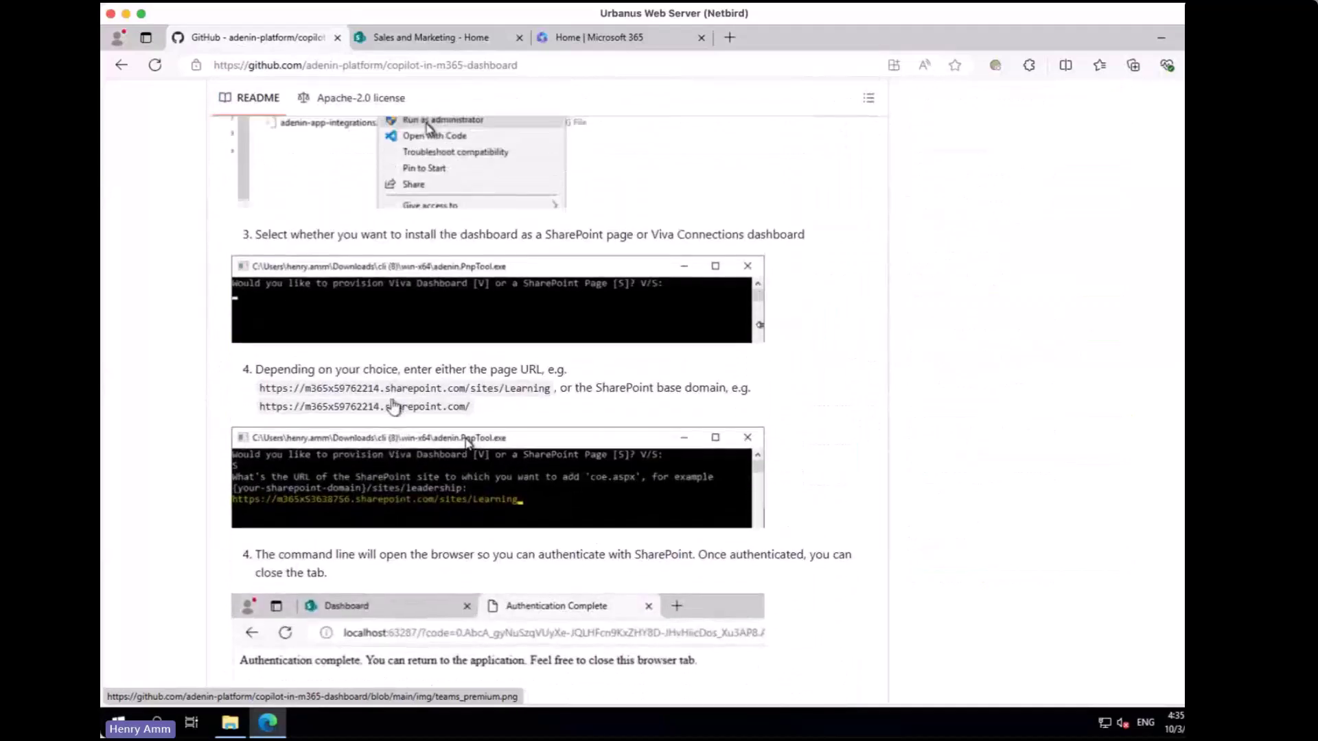
scroll(394, 406, up, 4)
click(350, 269)
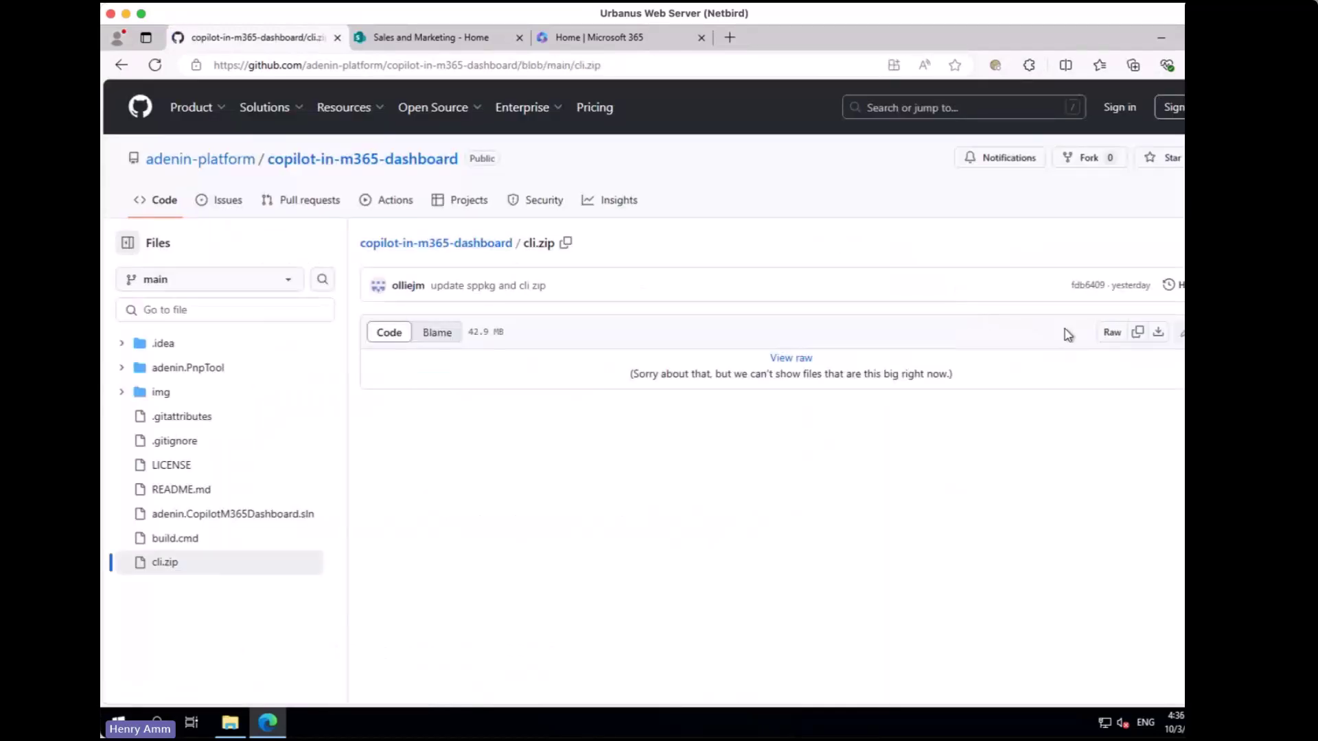
click(1109, 343)
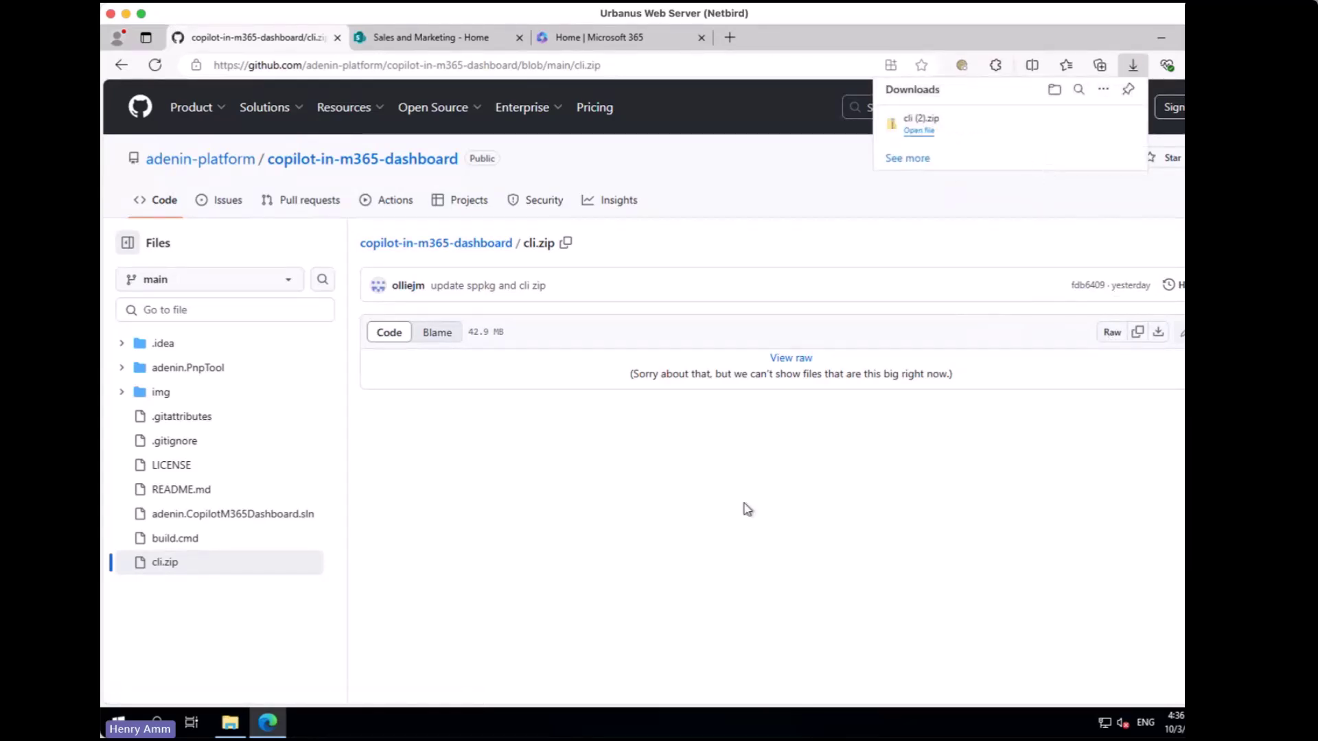
Run adenin.PnpTool.exe from Downloads\cli\win-x64 as administrator, approving the UAC prompt.
click(231, 726)
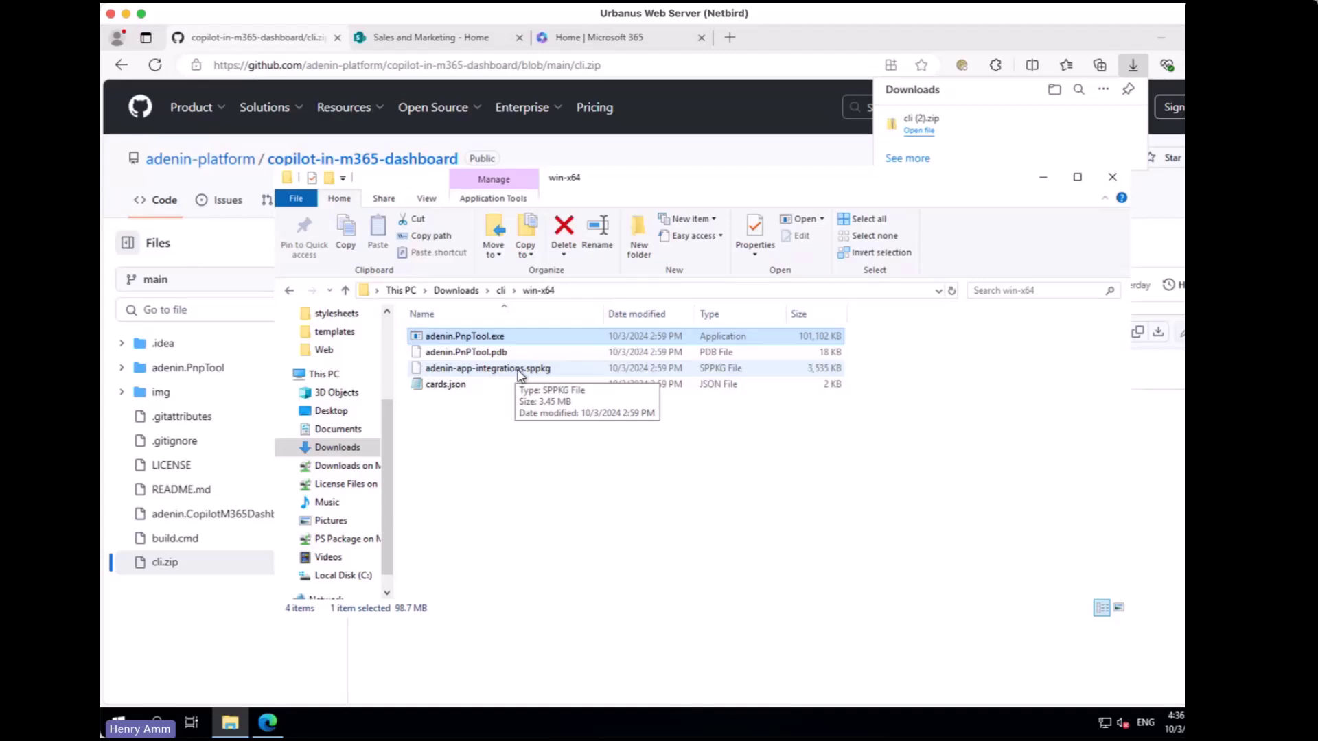
right_click(536, 344)
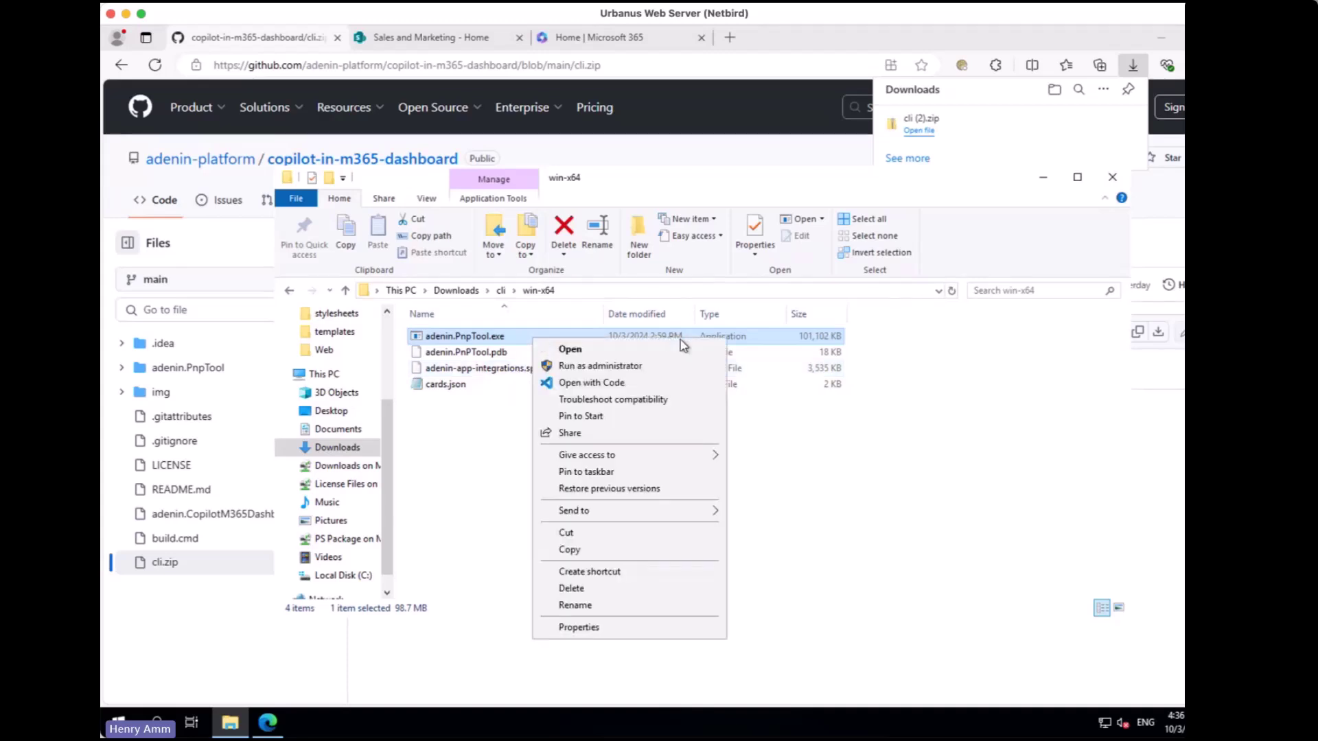
click(645, 371)
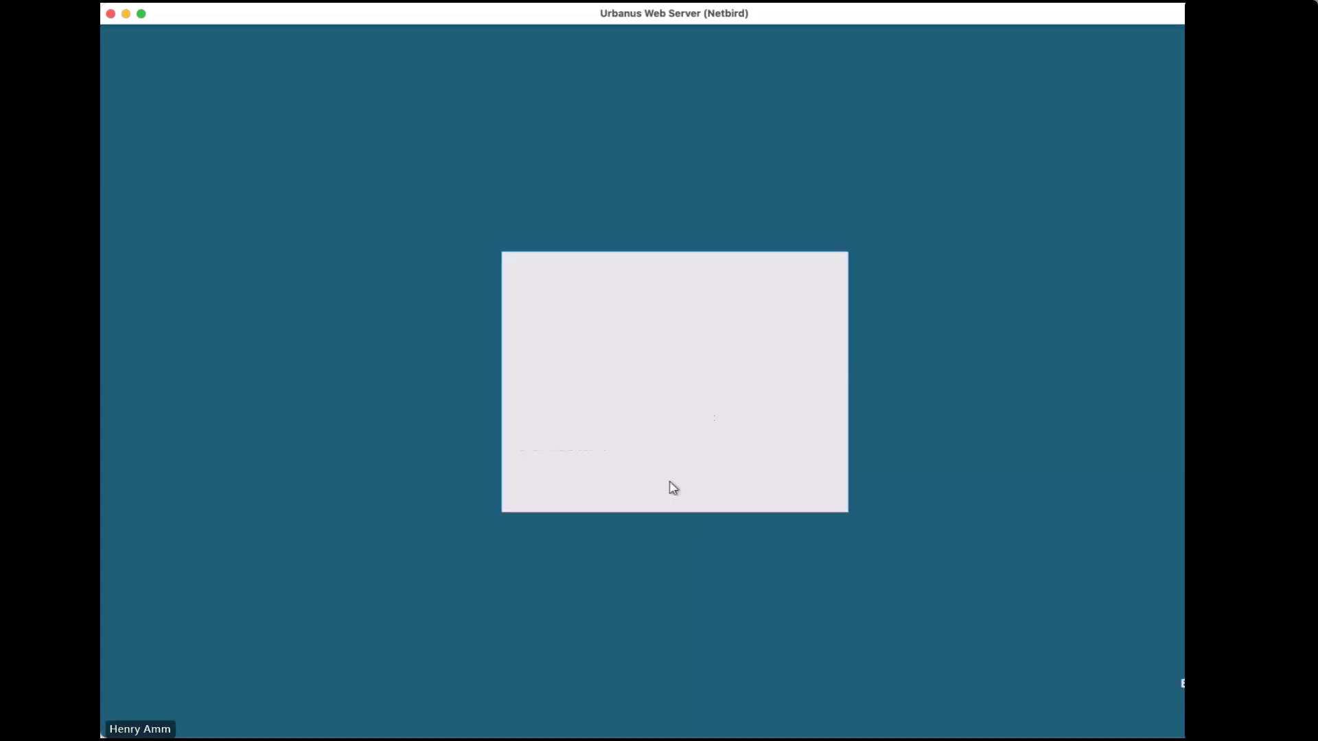
click(624, 485)
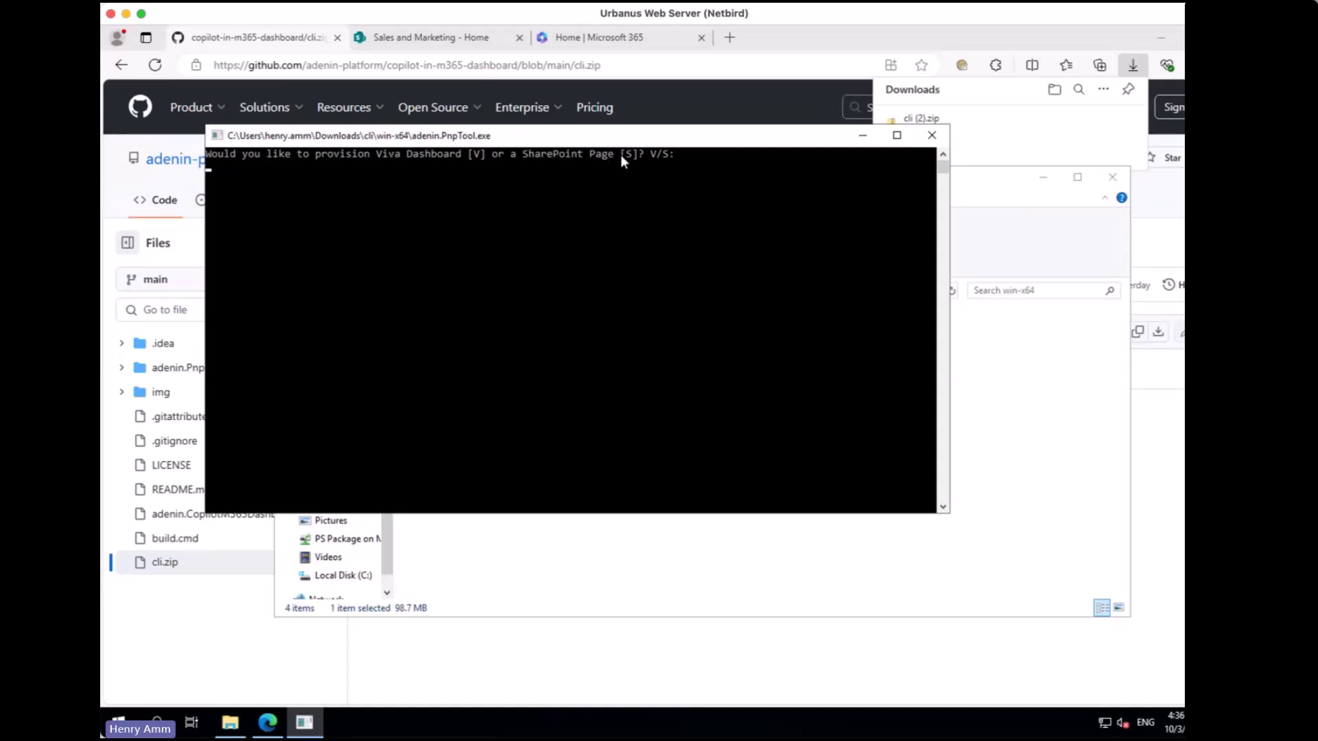
Copy the Sales and Marketing site URL, answer S for SharePoint Page, and paste the URL into the tool.
click(427, 43)
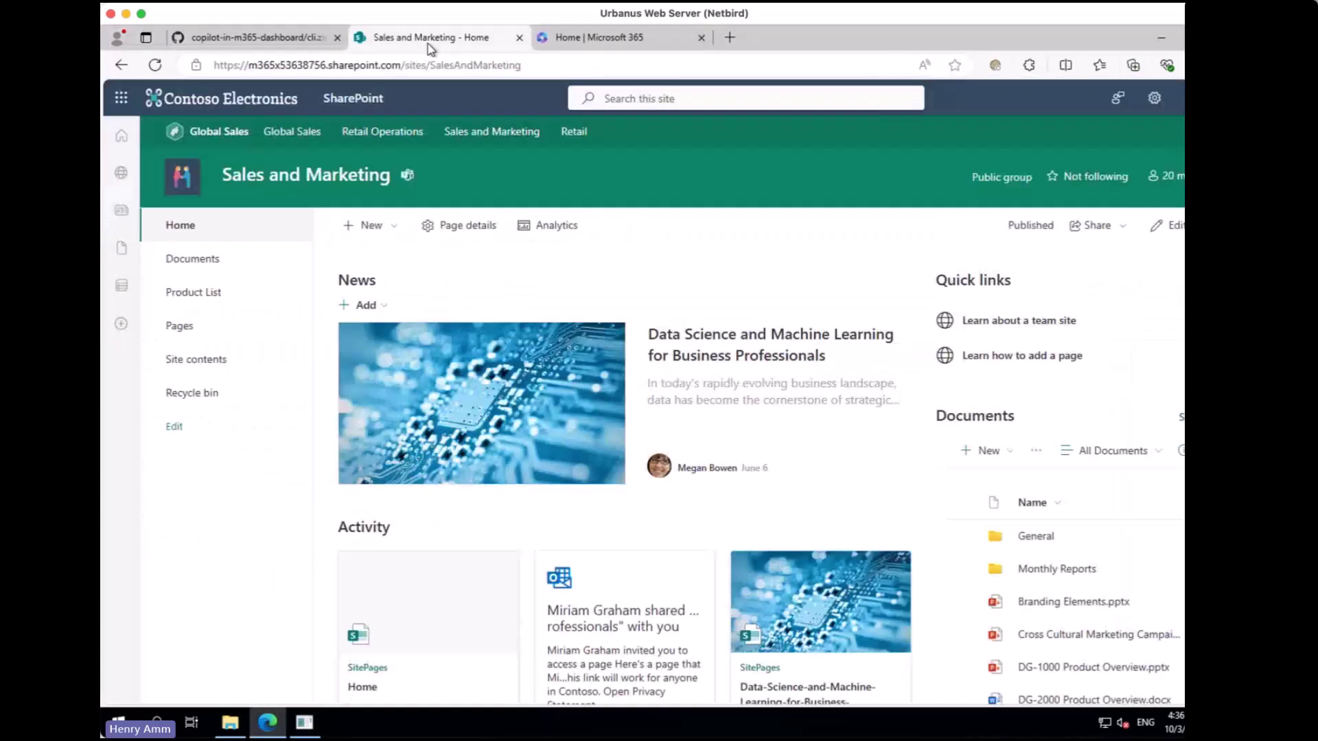
drag(541, 64, 193, 65)
key(ctrl+c)
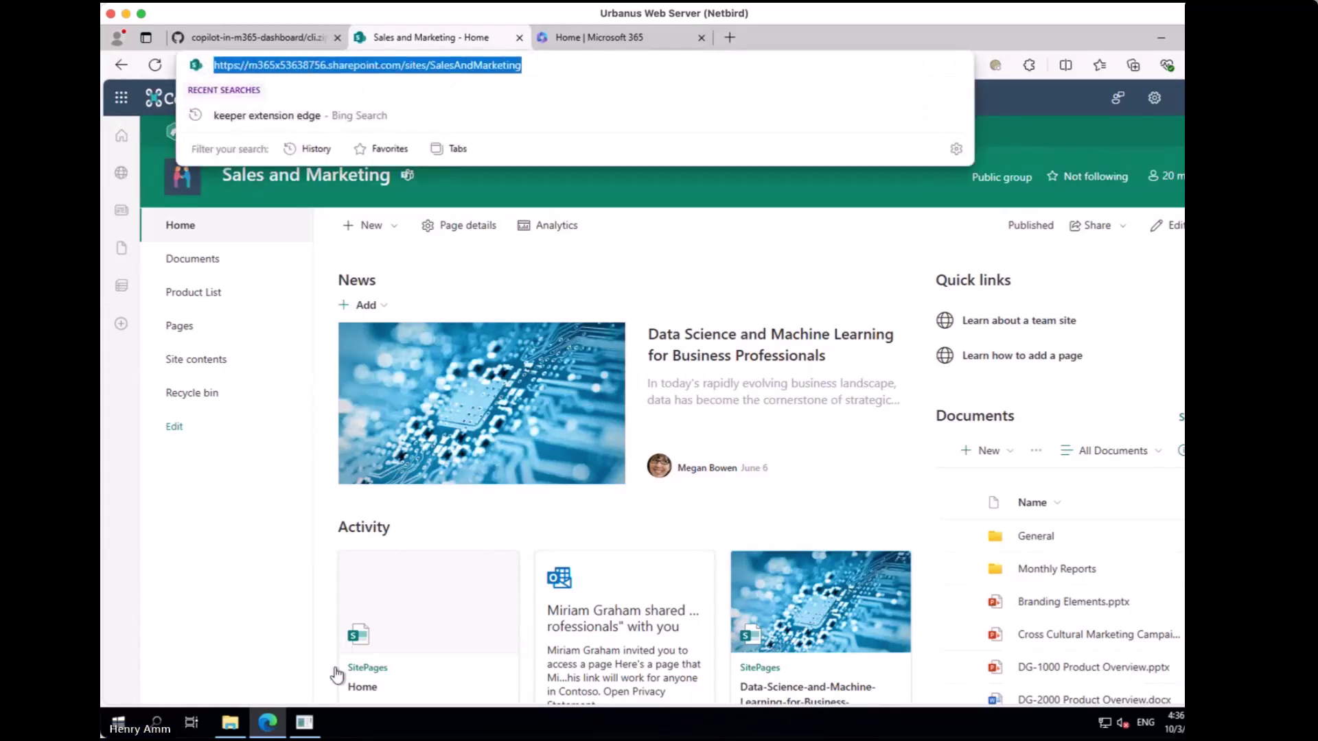
click(307, 722)
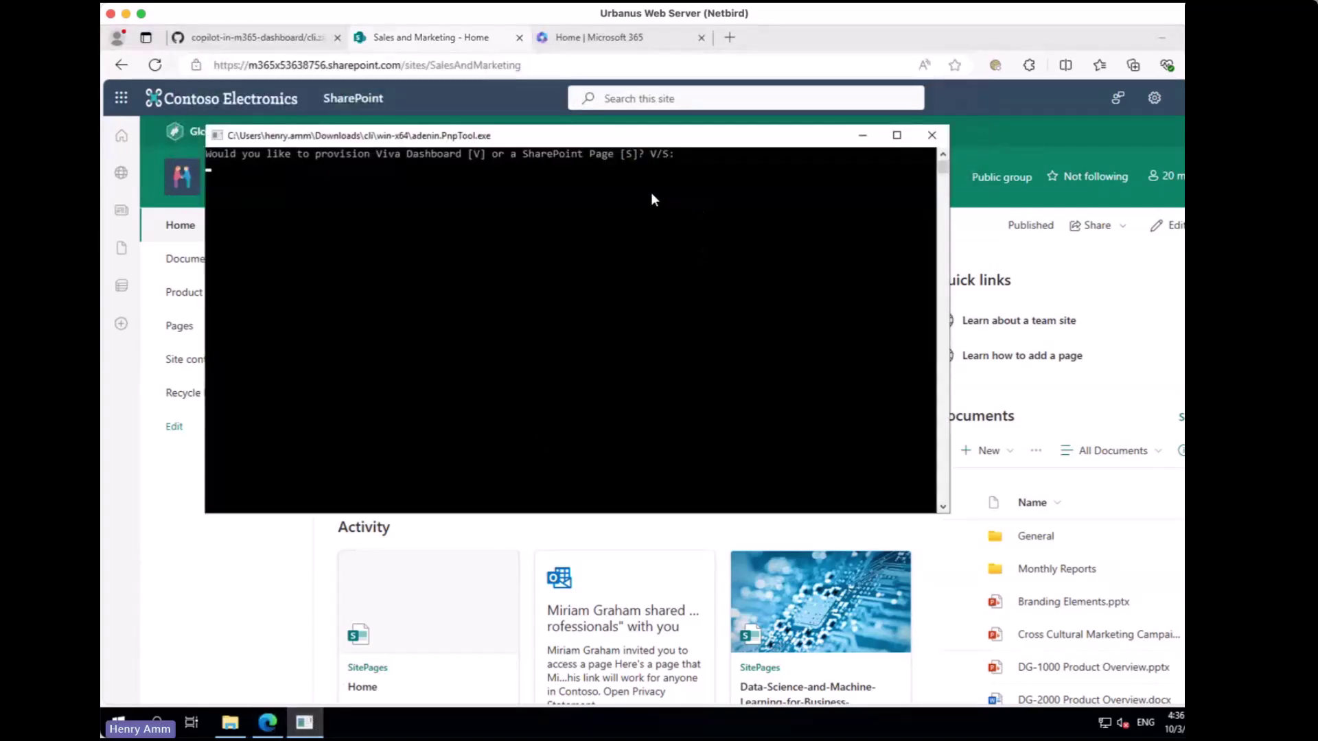
text(S)
key(Return)
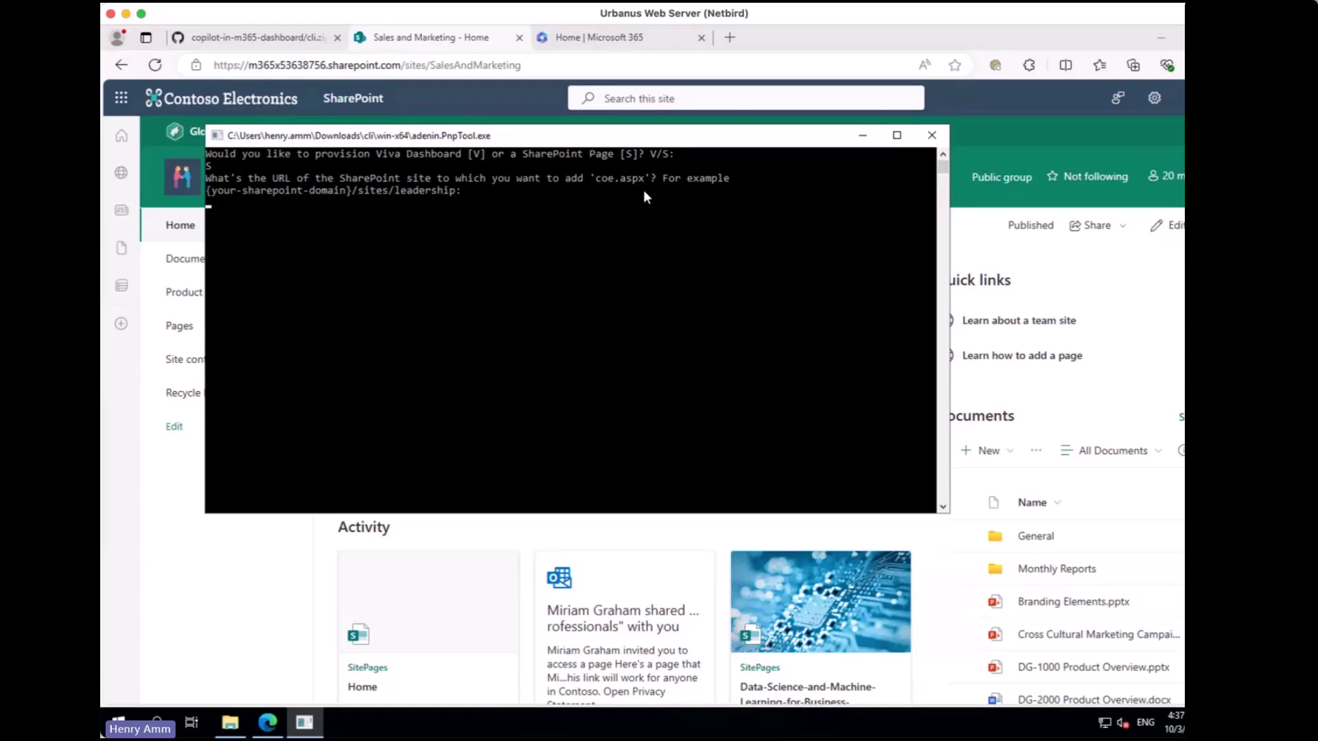
key(ctrl+v)
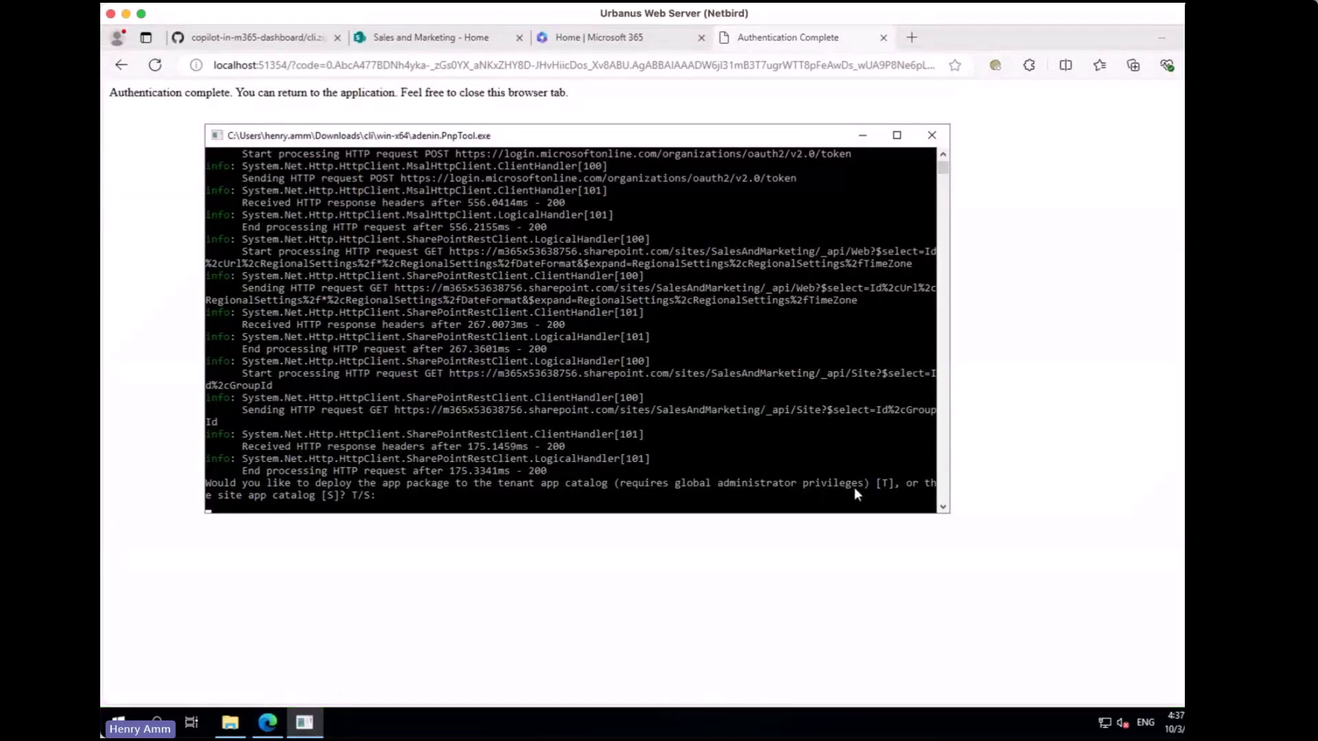
Answer T to deploy the app package to the tenant app catalog.
drag(888, 486, 436, 523)
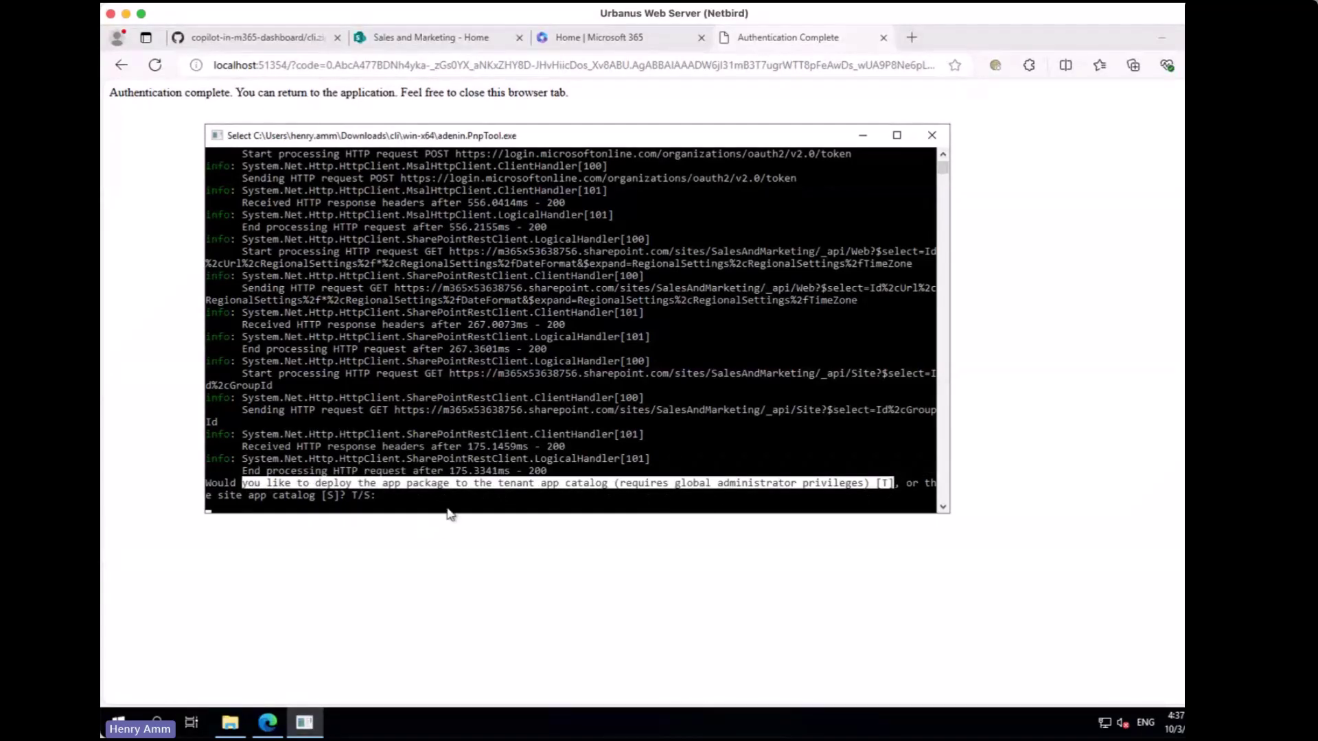
click(446, 508)
text(T)
key(Return)
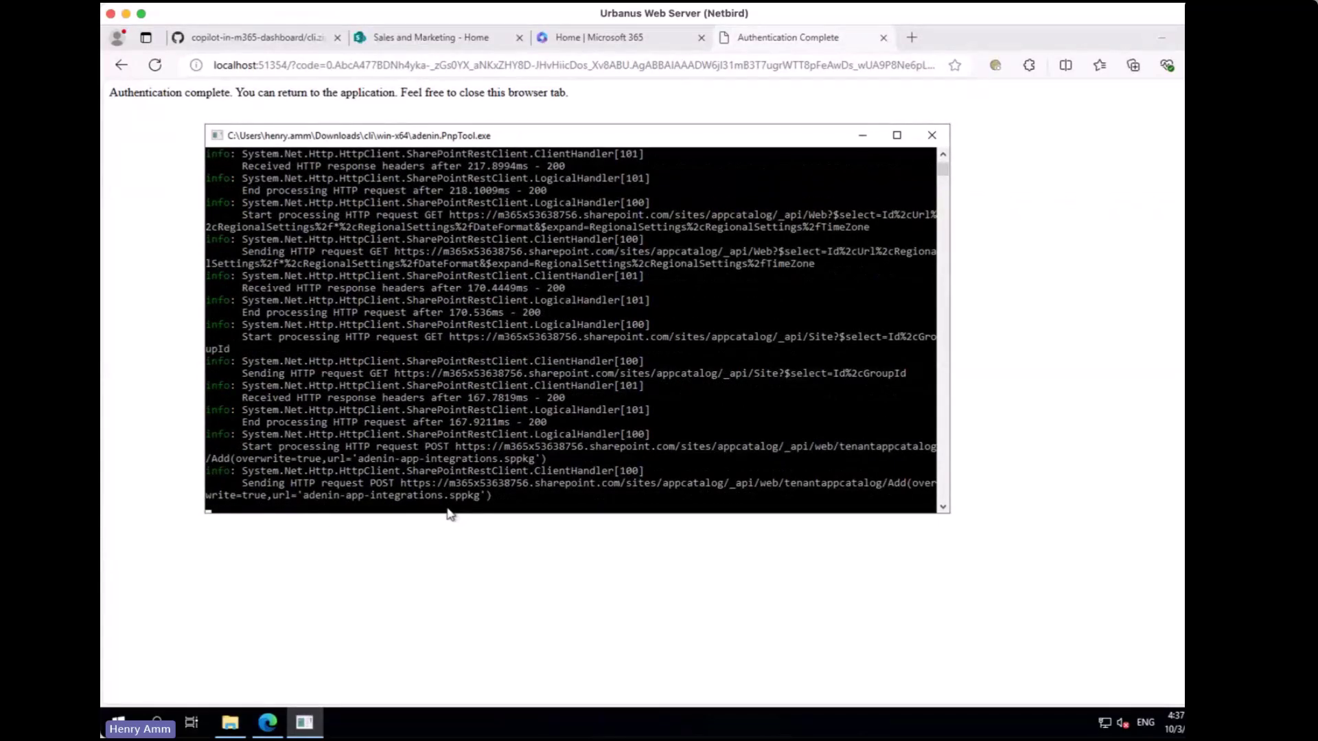
Follow the console output until it reports the Copilot dashboard ready on the SalesAndMarketing site.
click(477, 39)
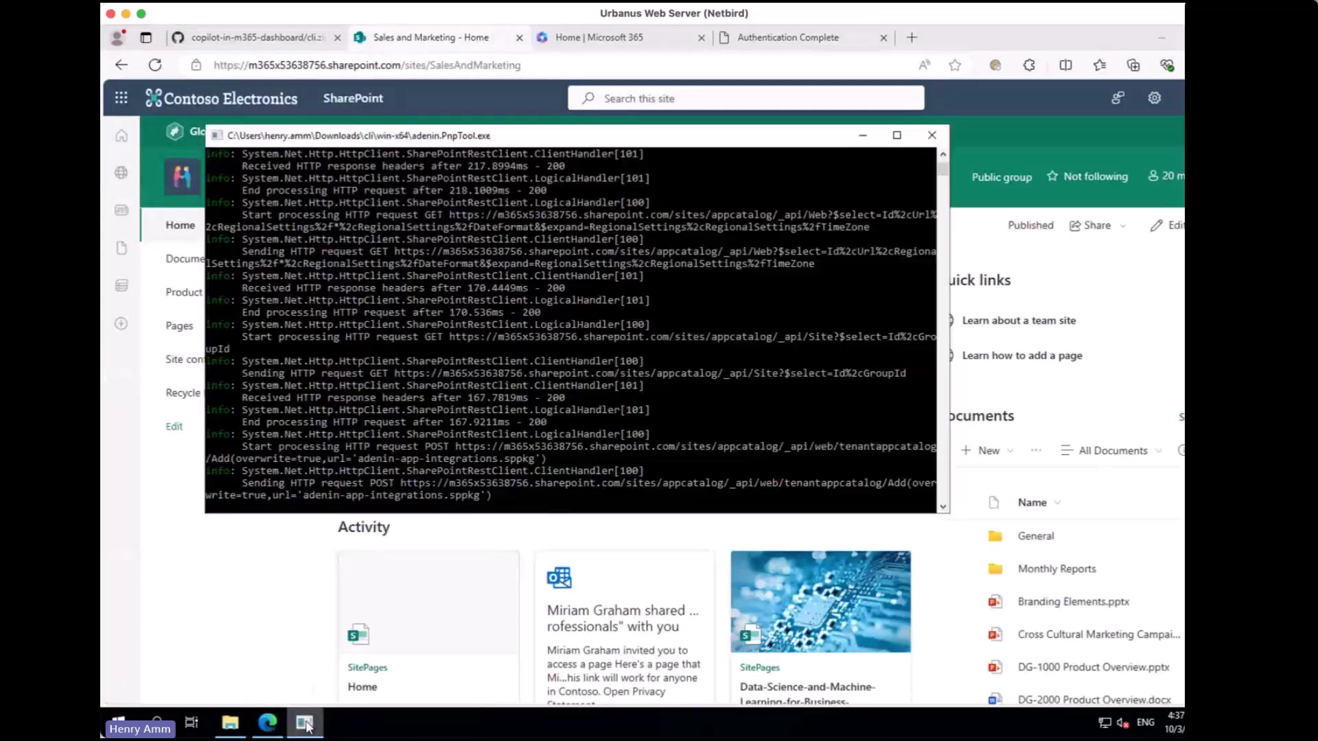
click(304, 722)
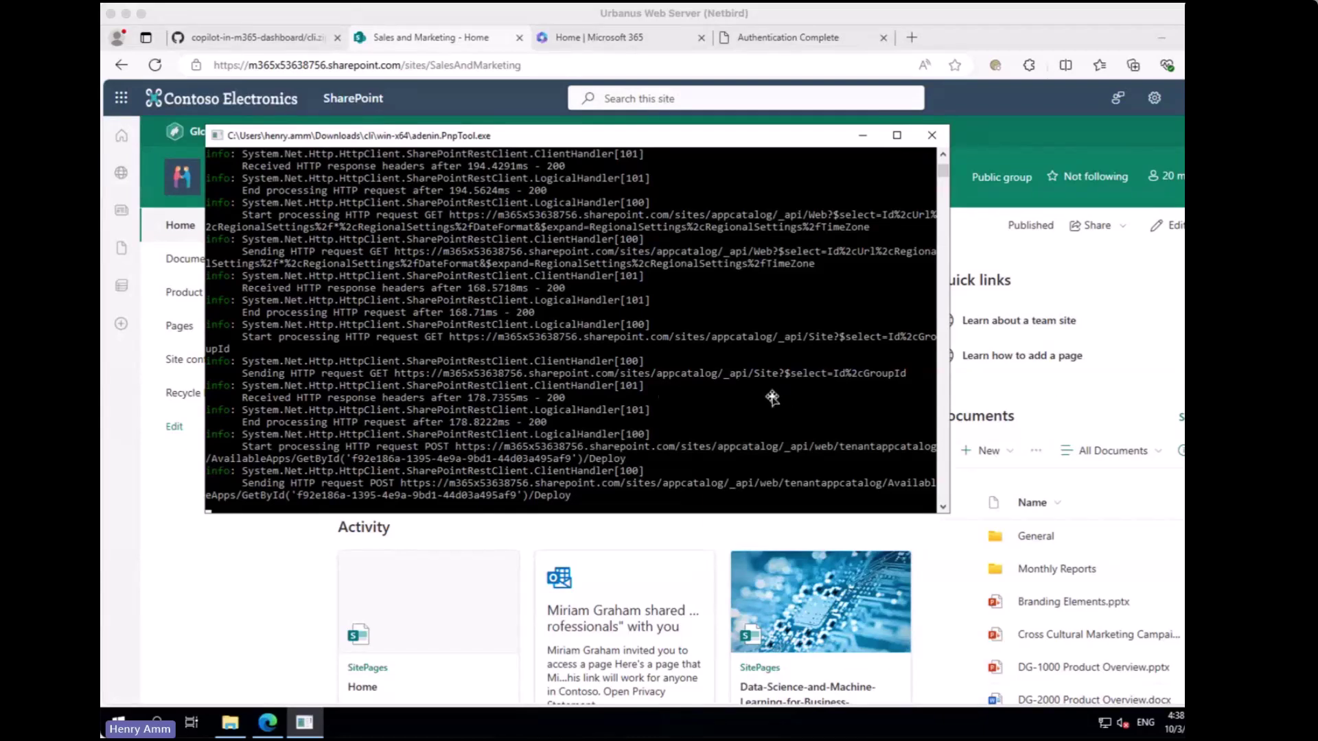
click(305, 388)
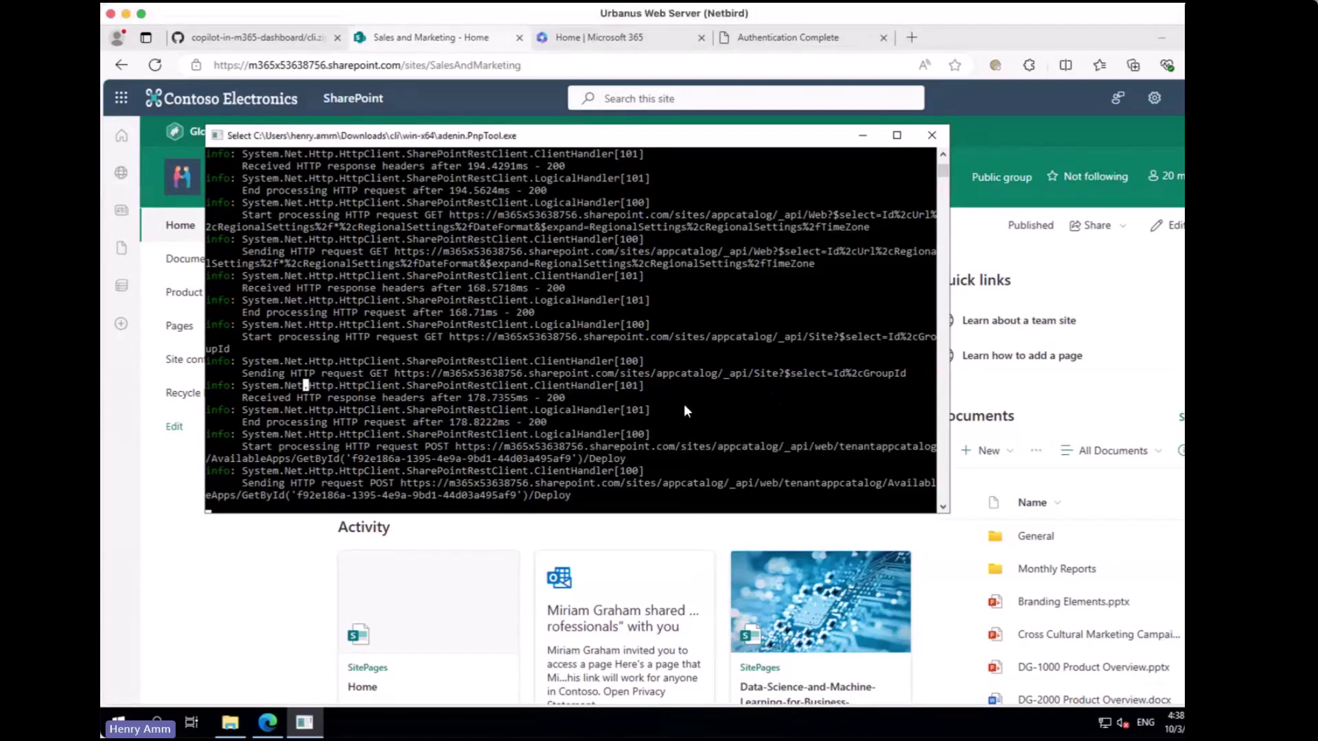
scroll(683, 410, down, 1)
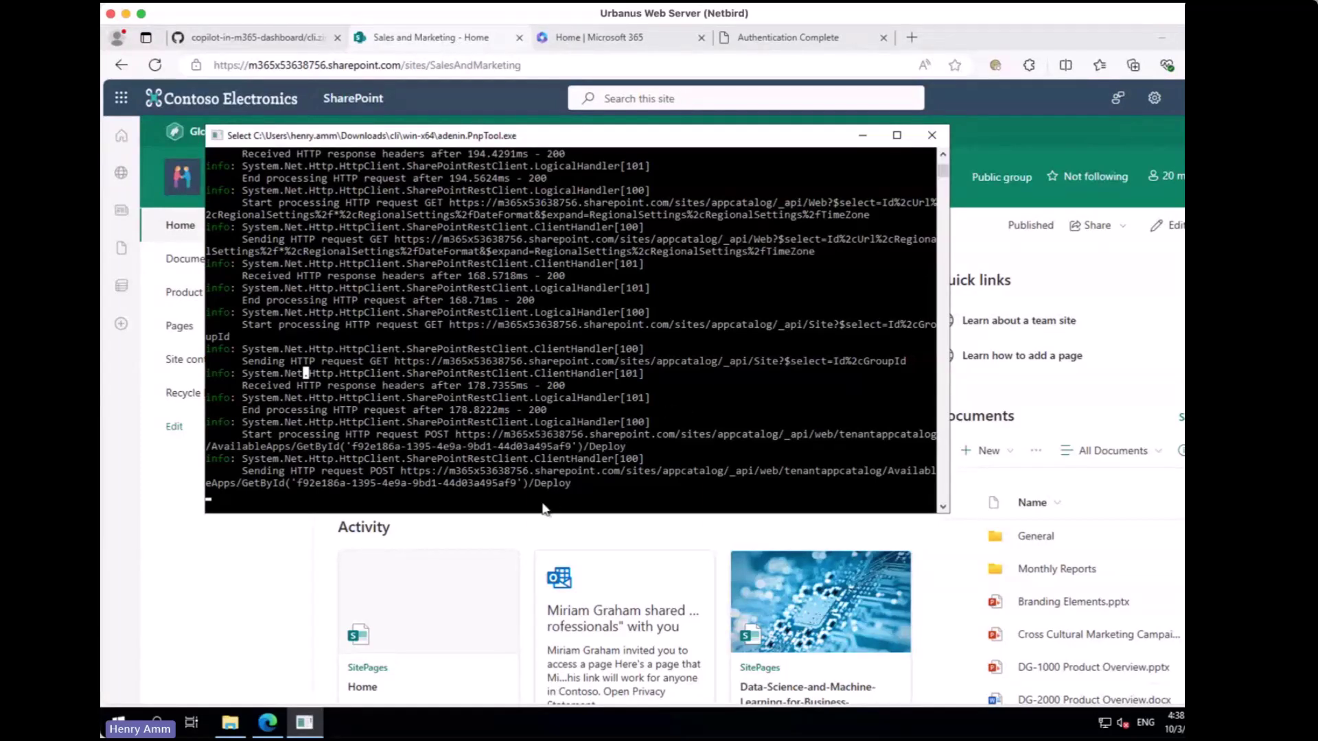
scroll(653, 402, down, 5)
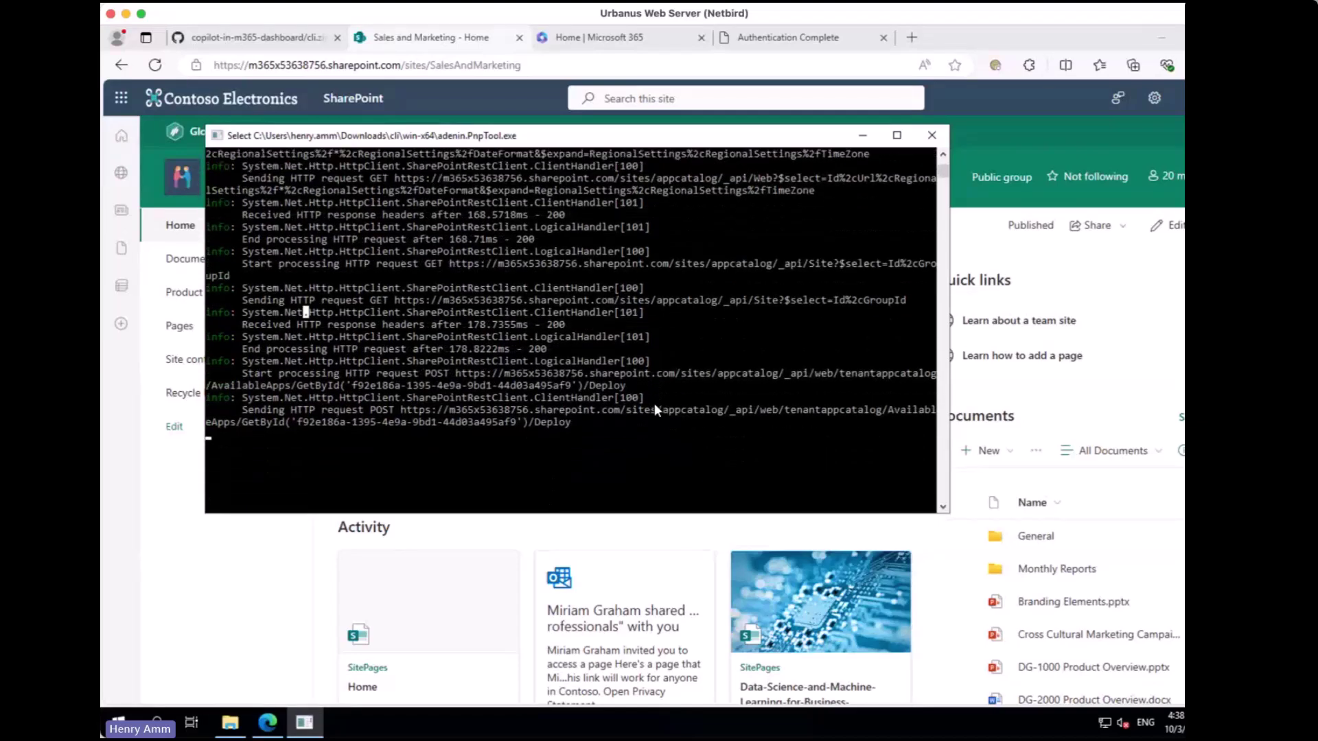
click(599, 460)
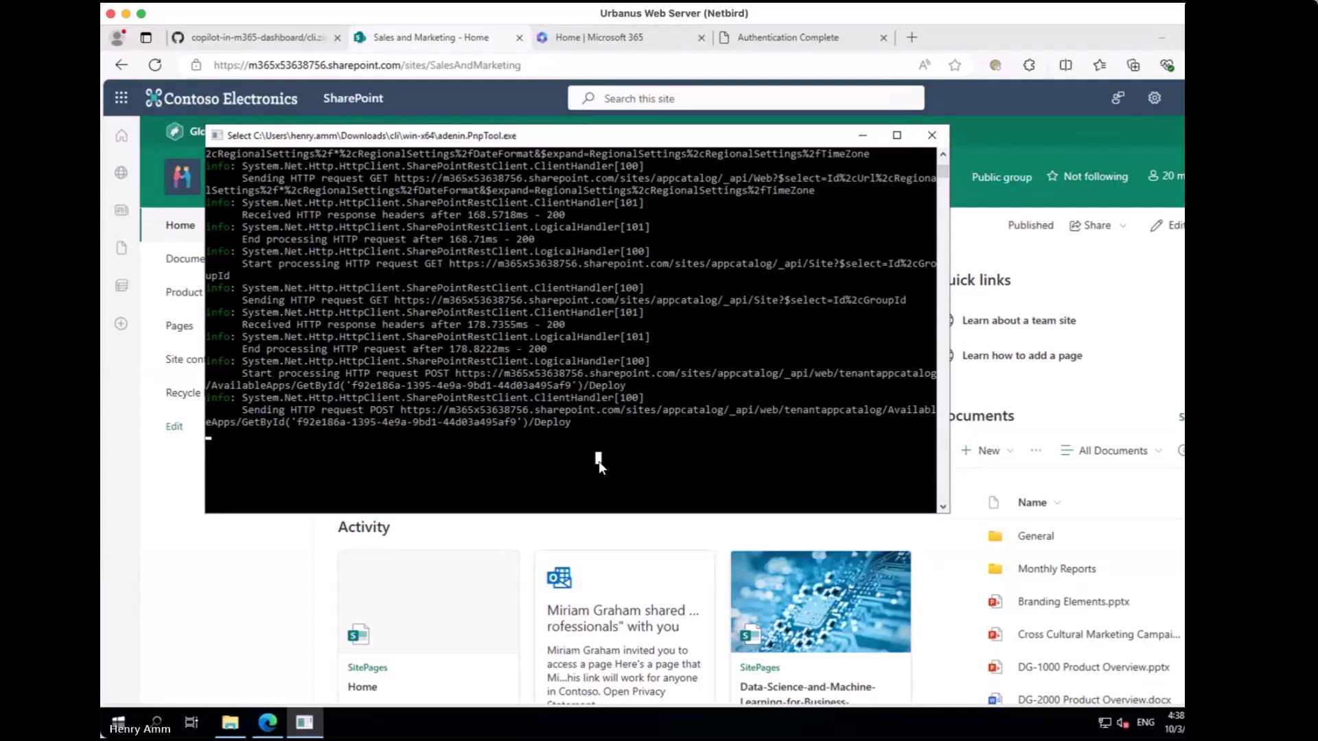
click(656, 413)
scroll(657, 414, down, 1)
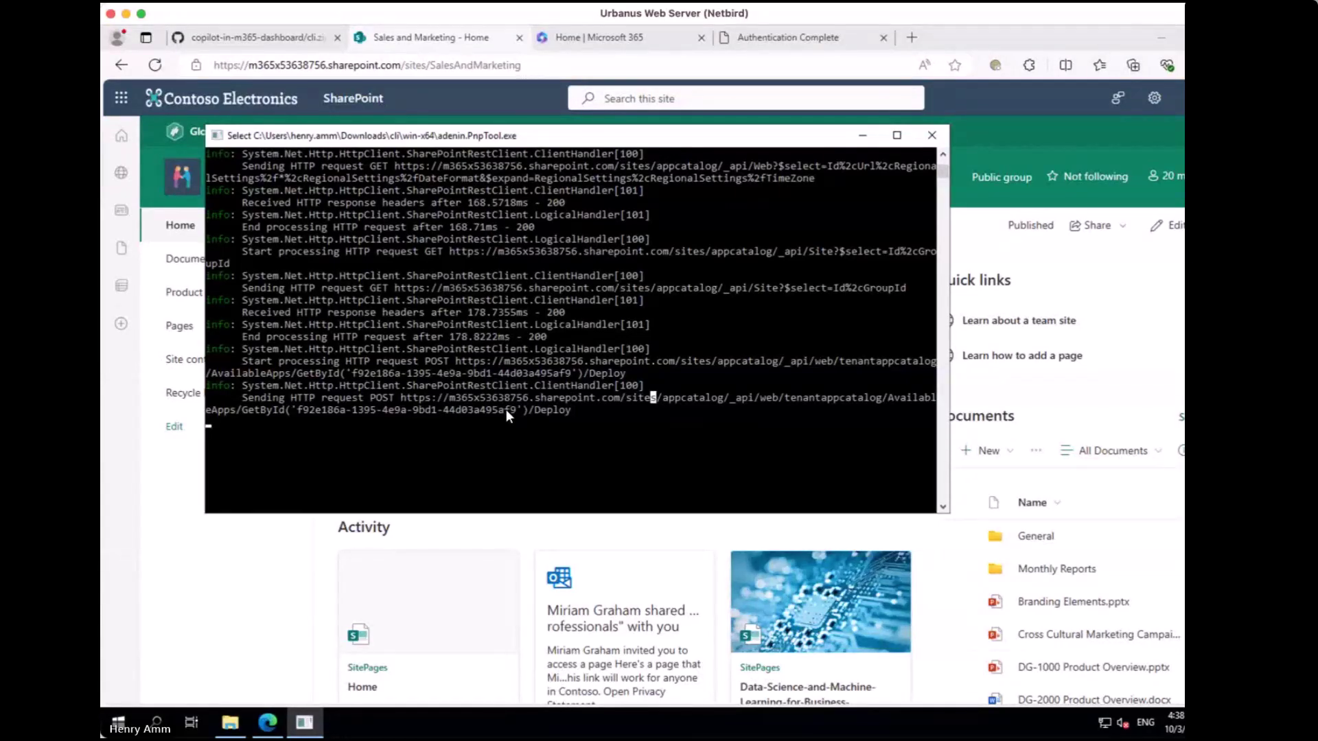
scroll(505, 409, up, 1)
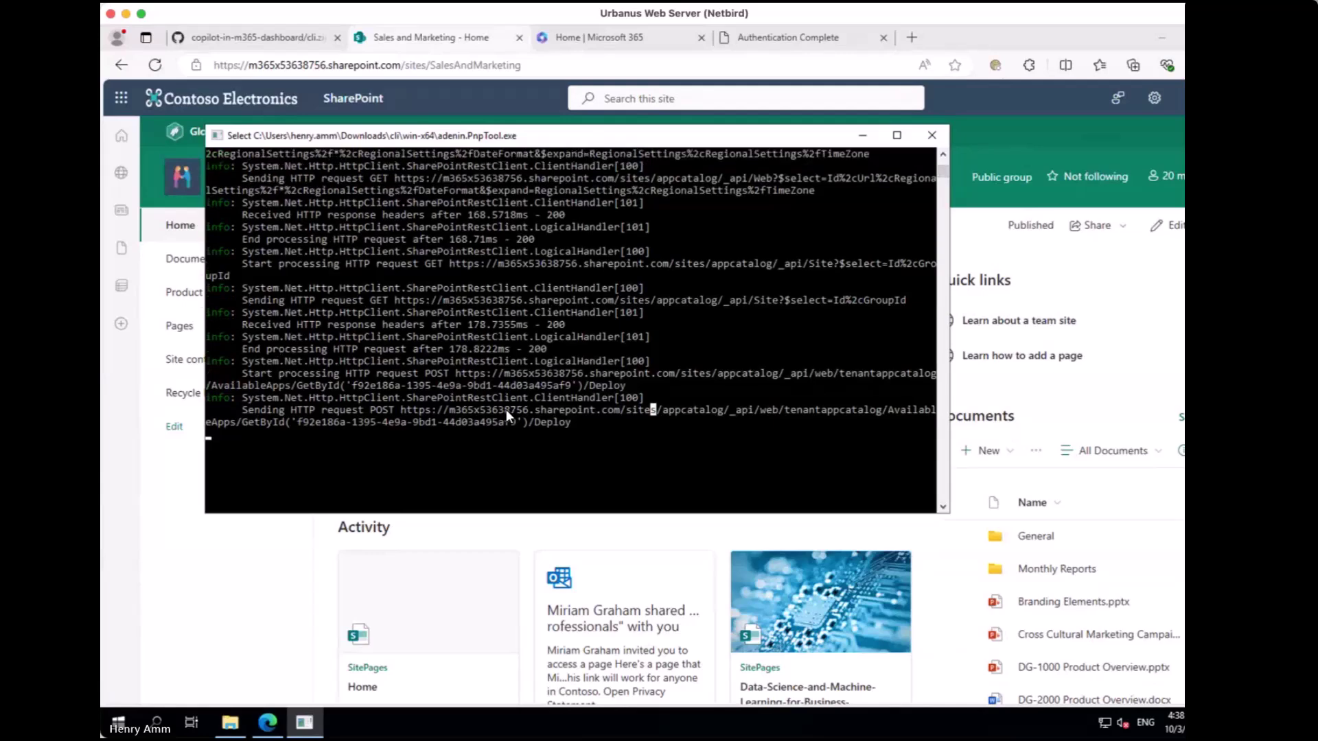
click(604, 425)
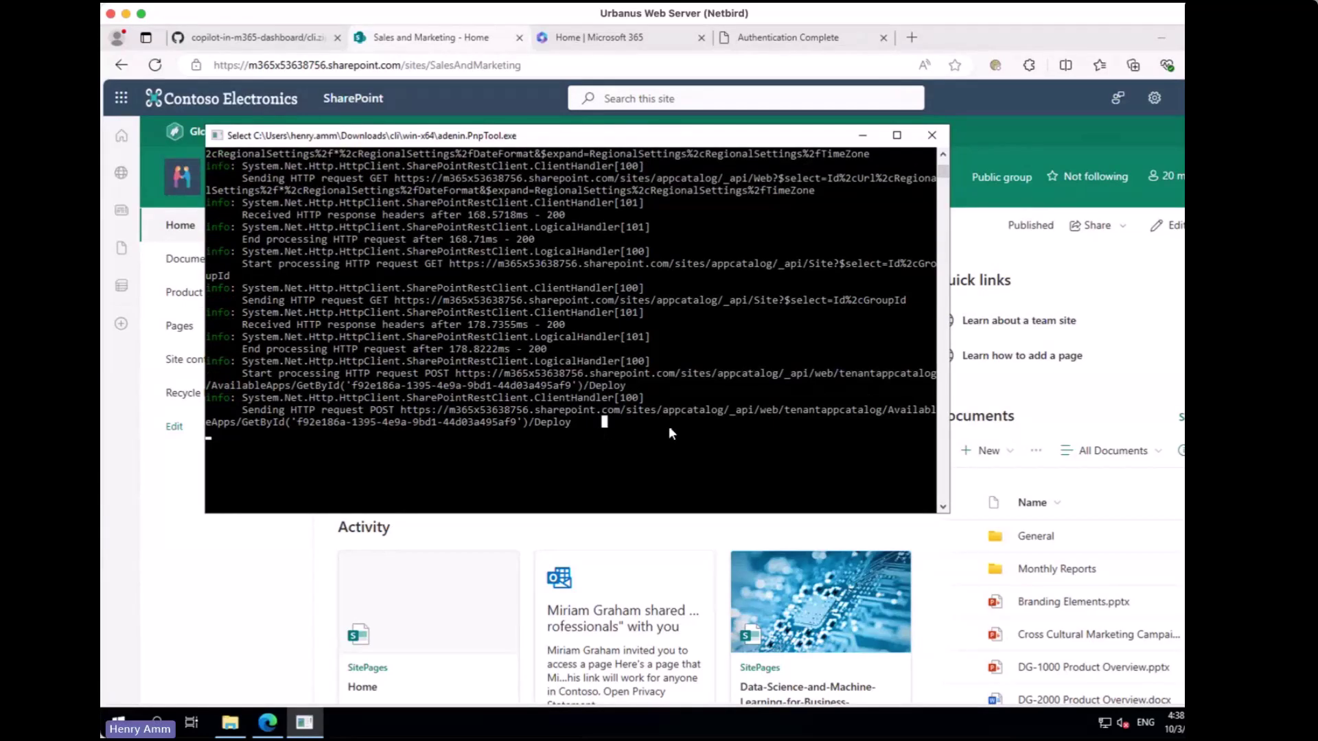
key(Escape)
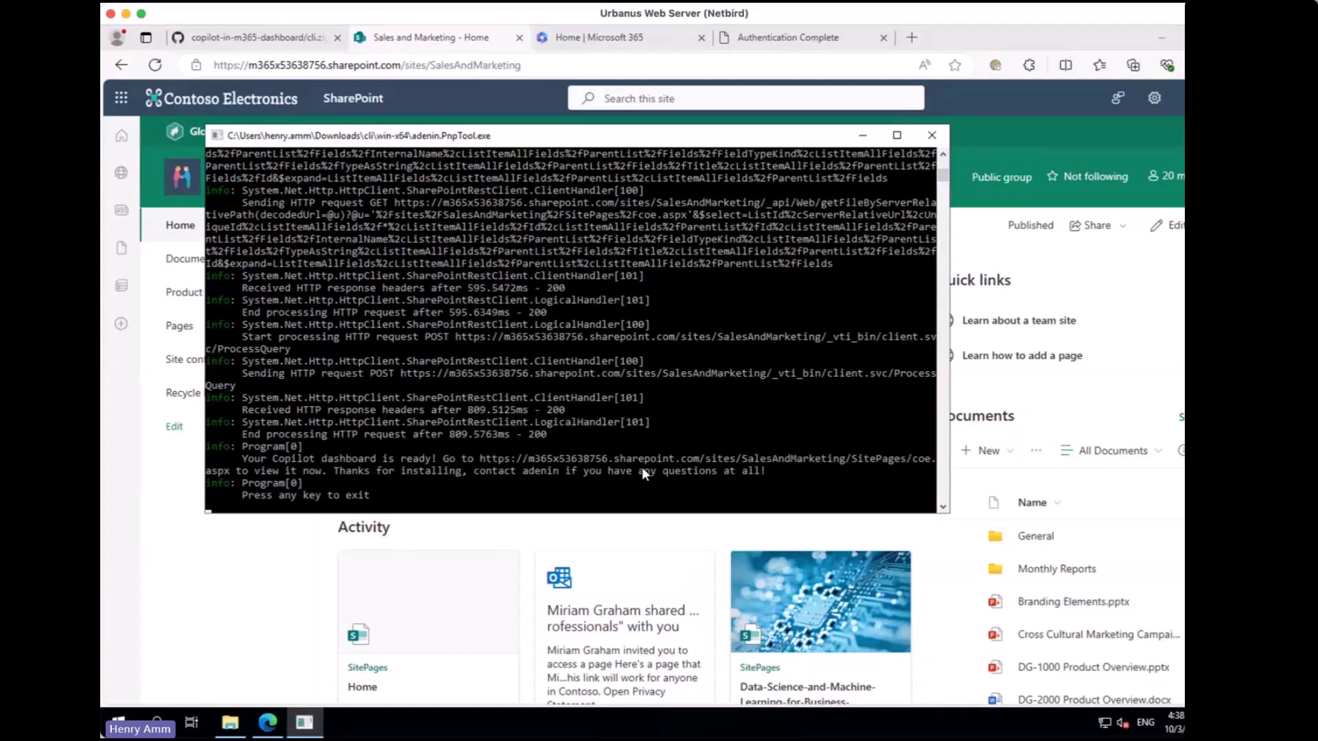
Copy the coe.aspx dashboard link from the console and open it in Edge's address bar.
drag(479, 458, 231, 476)
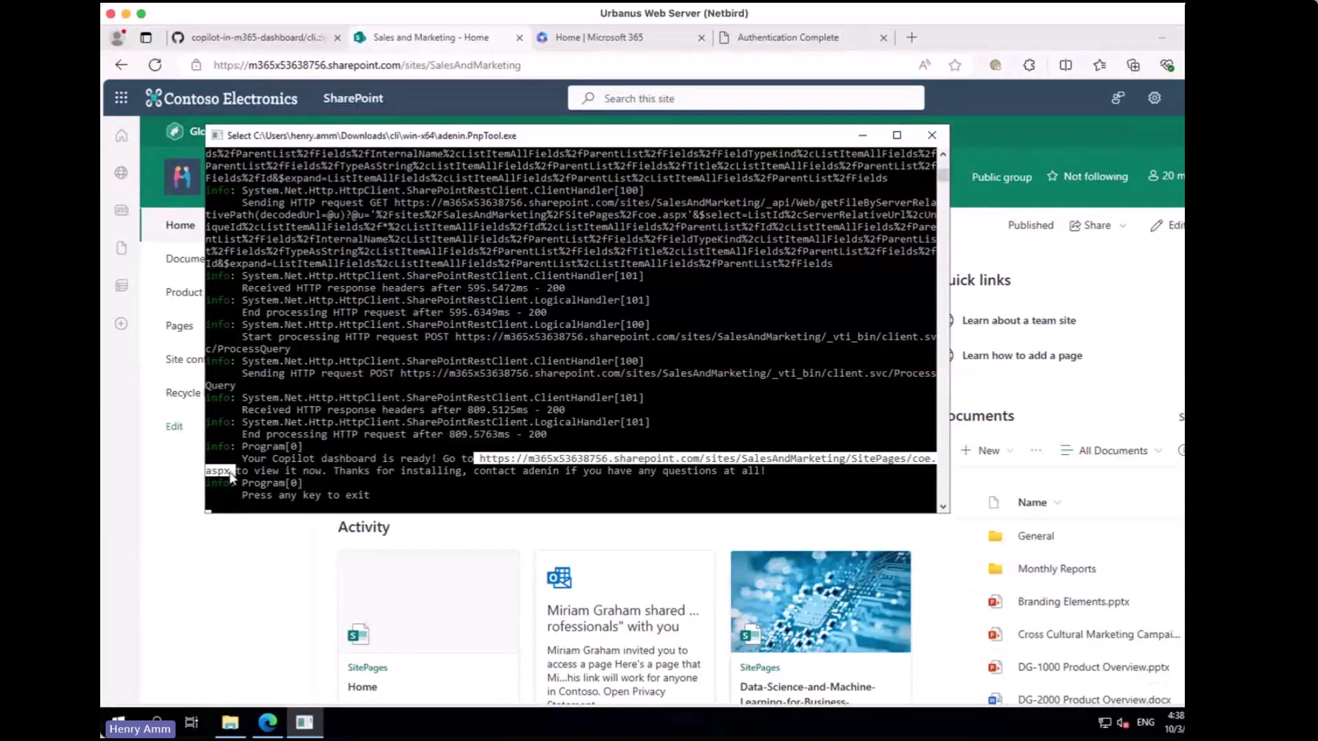
key(ctrl+c)
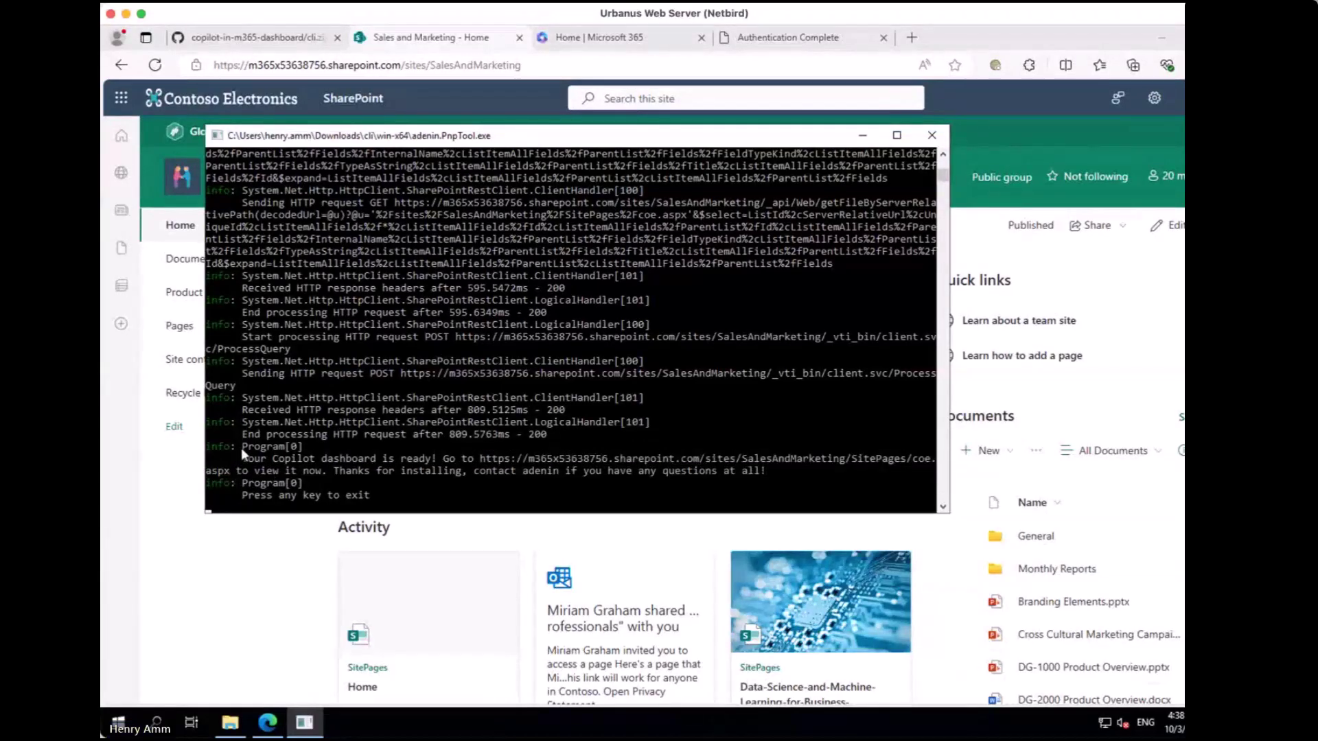
click(436, 59)
click(436, 65)
key(ctrl+v)
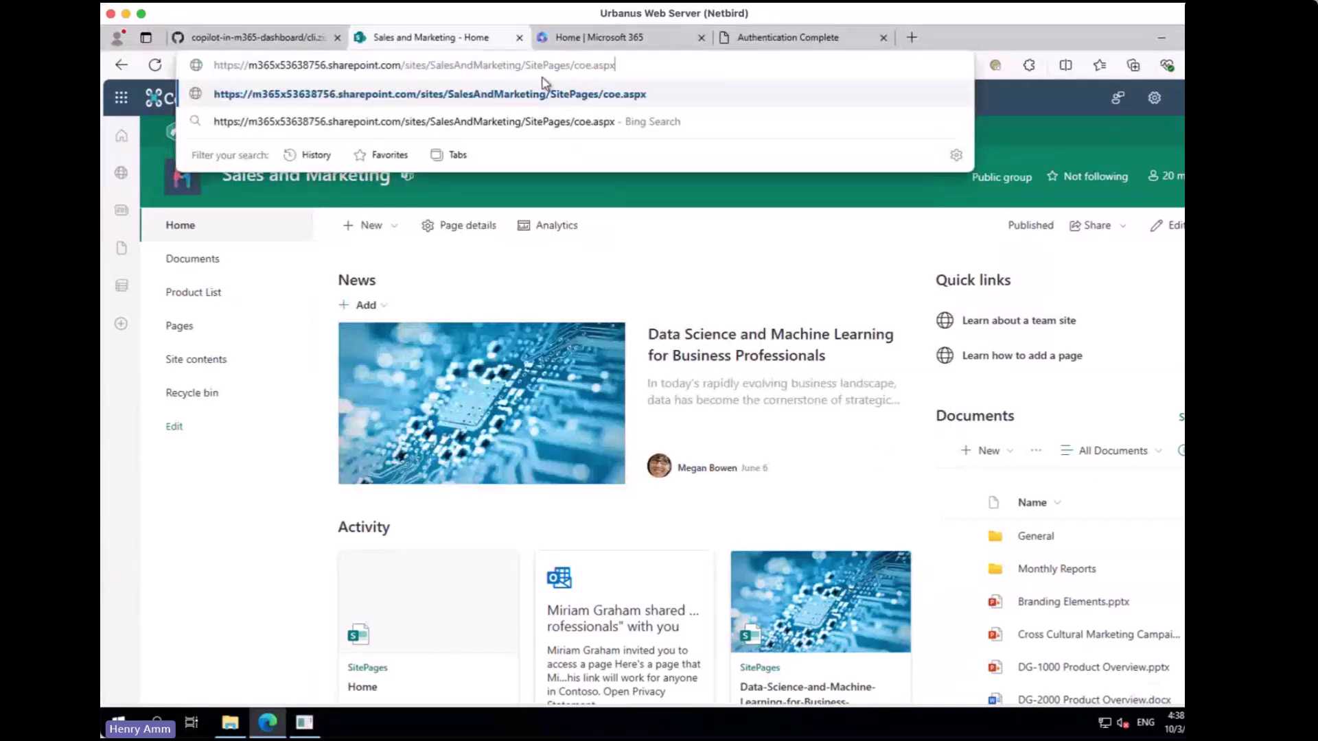
key(Return)
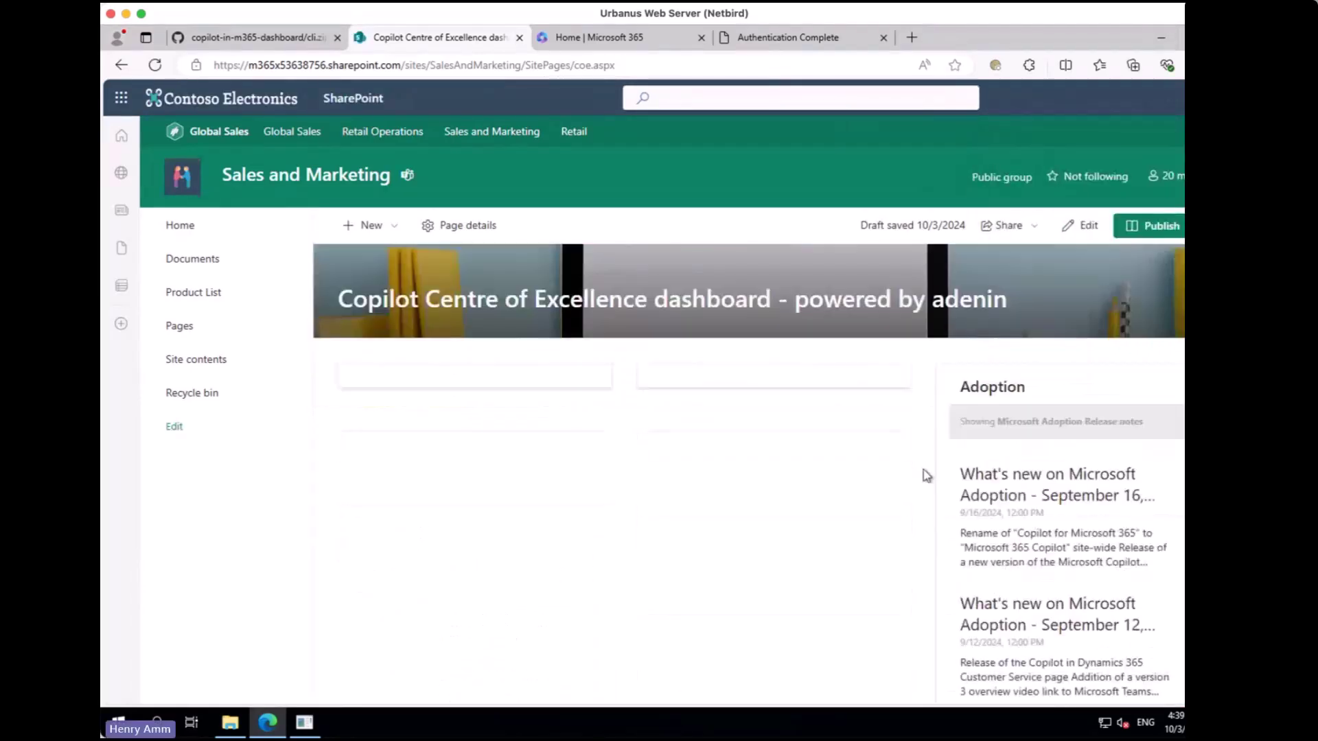
Scroll down the dashboard to the AI Glossary and expand its C section.
scroll(926, 475, down, 2)
scroll(926, 475, down, 1)
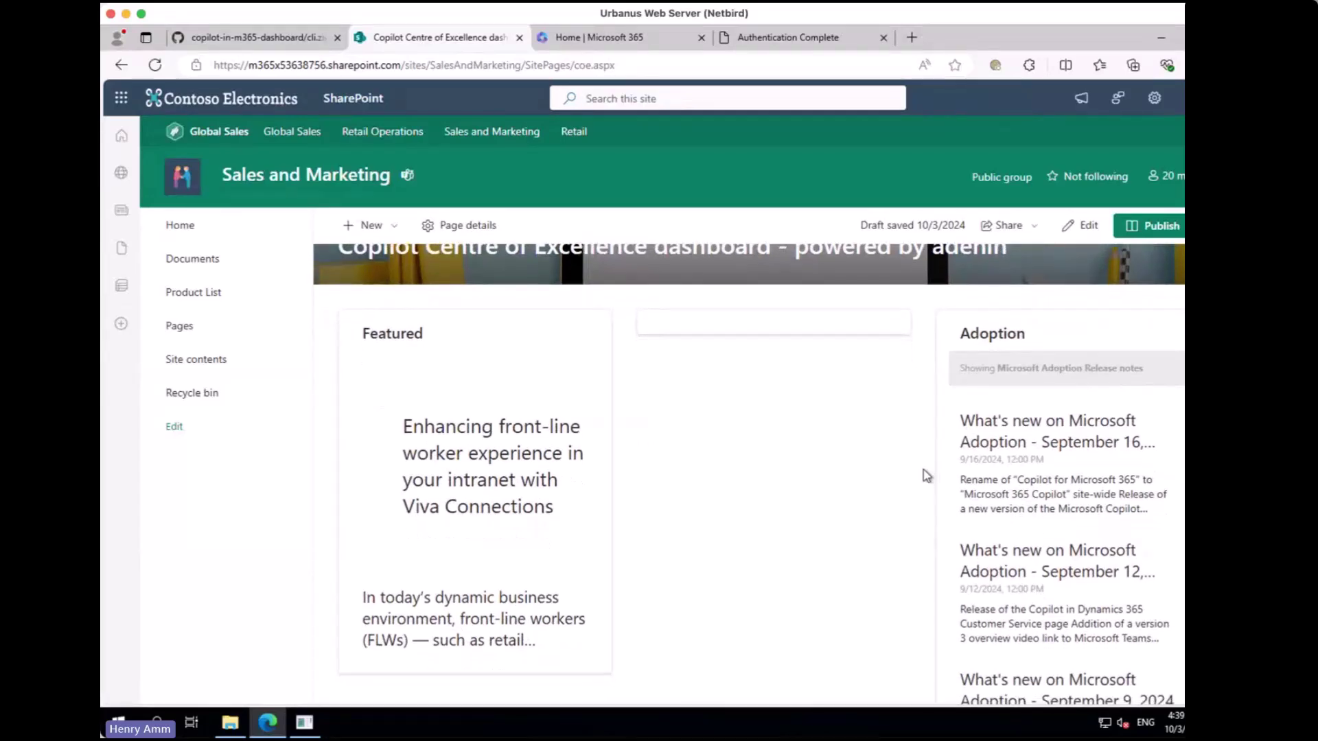
scroll(927, 475, down, 3)
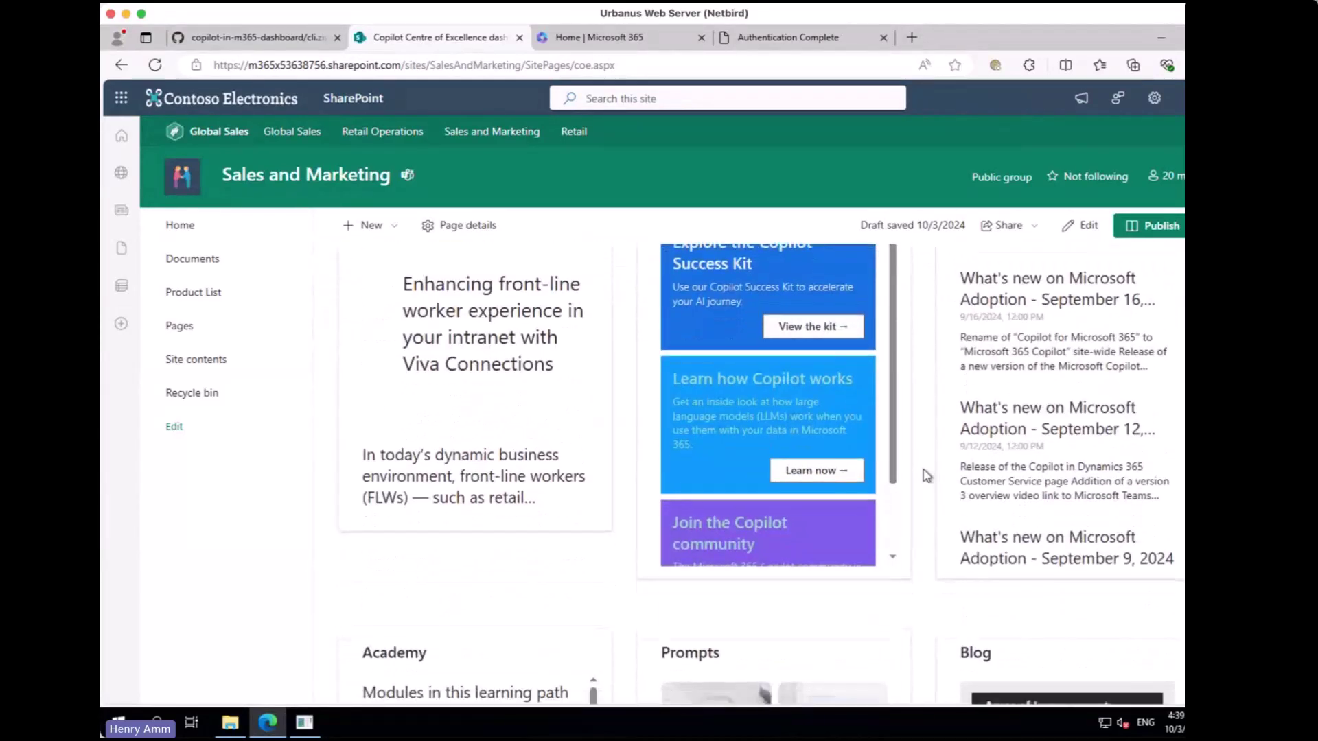
scroll(926, 475, up, 3)
scroll(927, 475, down, 1)
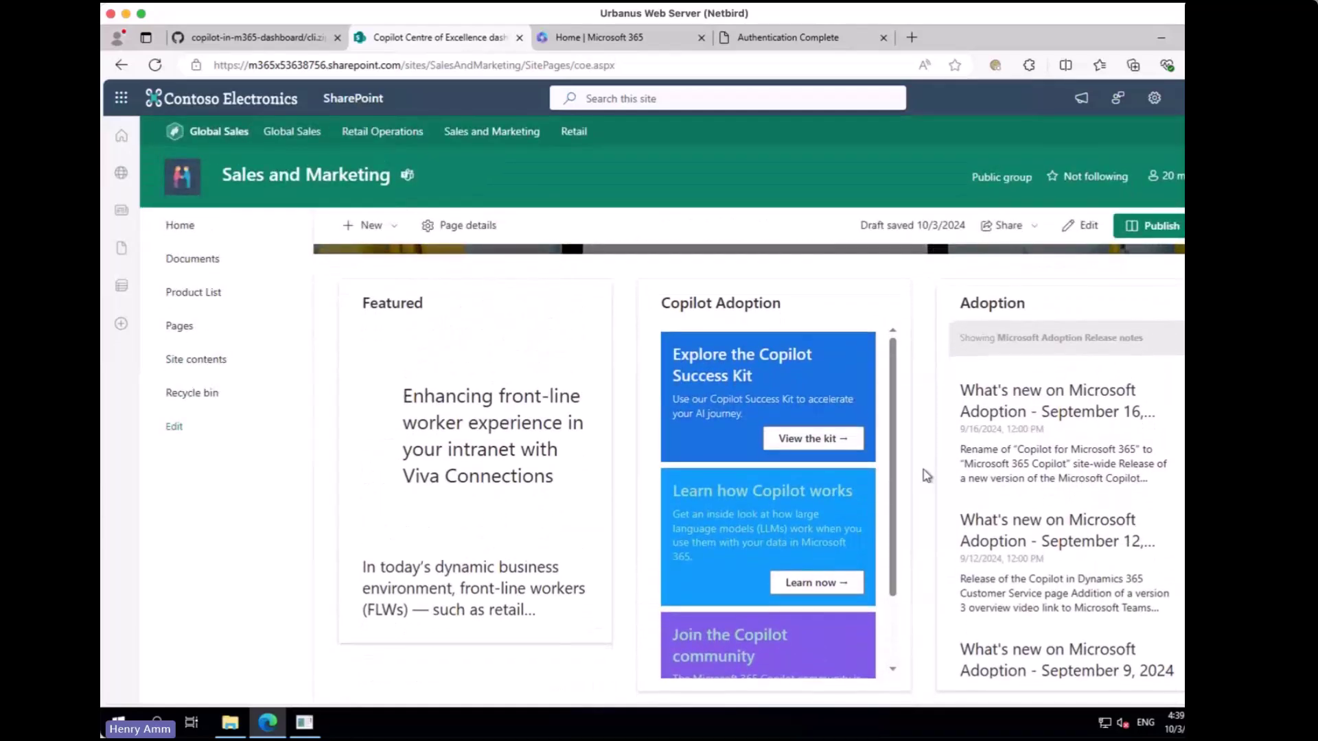
scroll(927, 475, down, 1)
scroll(927, 475, down, 5)
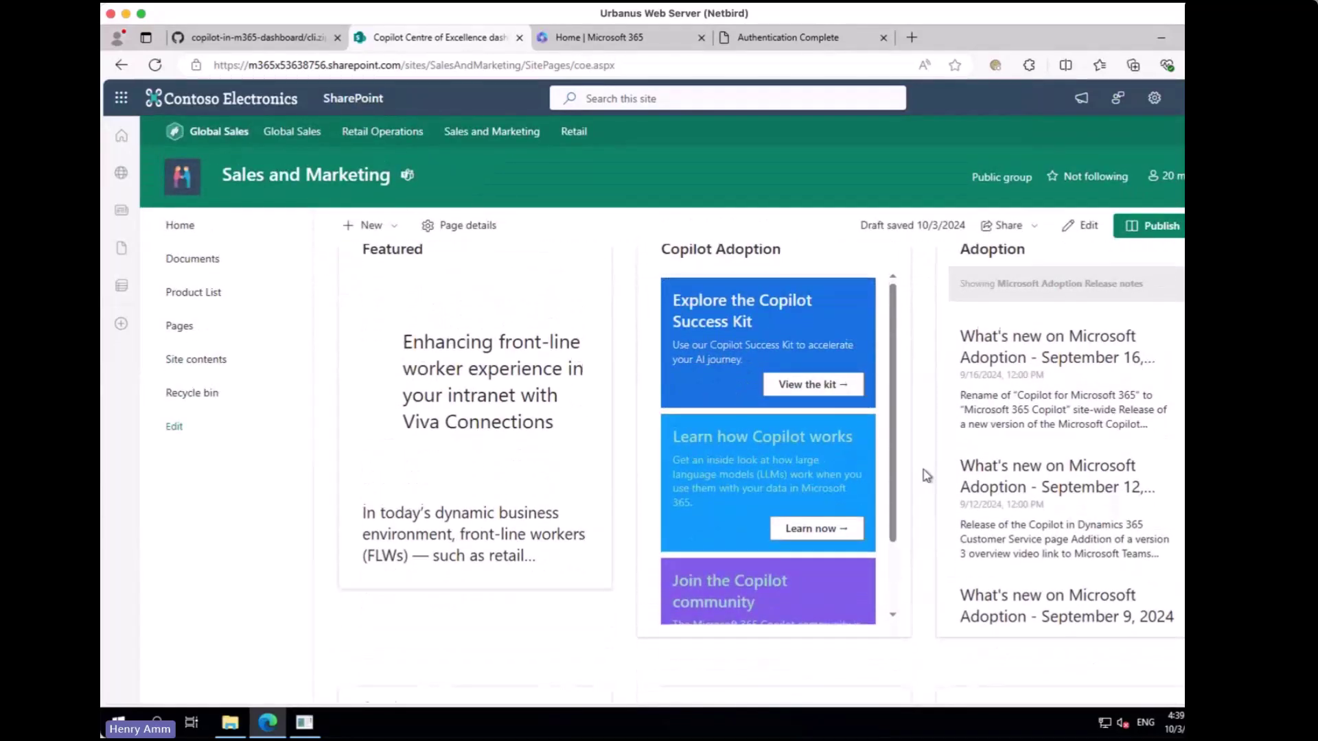
scroll(920, 470, down, 3)
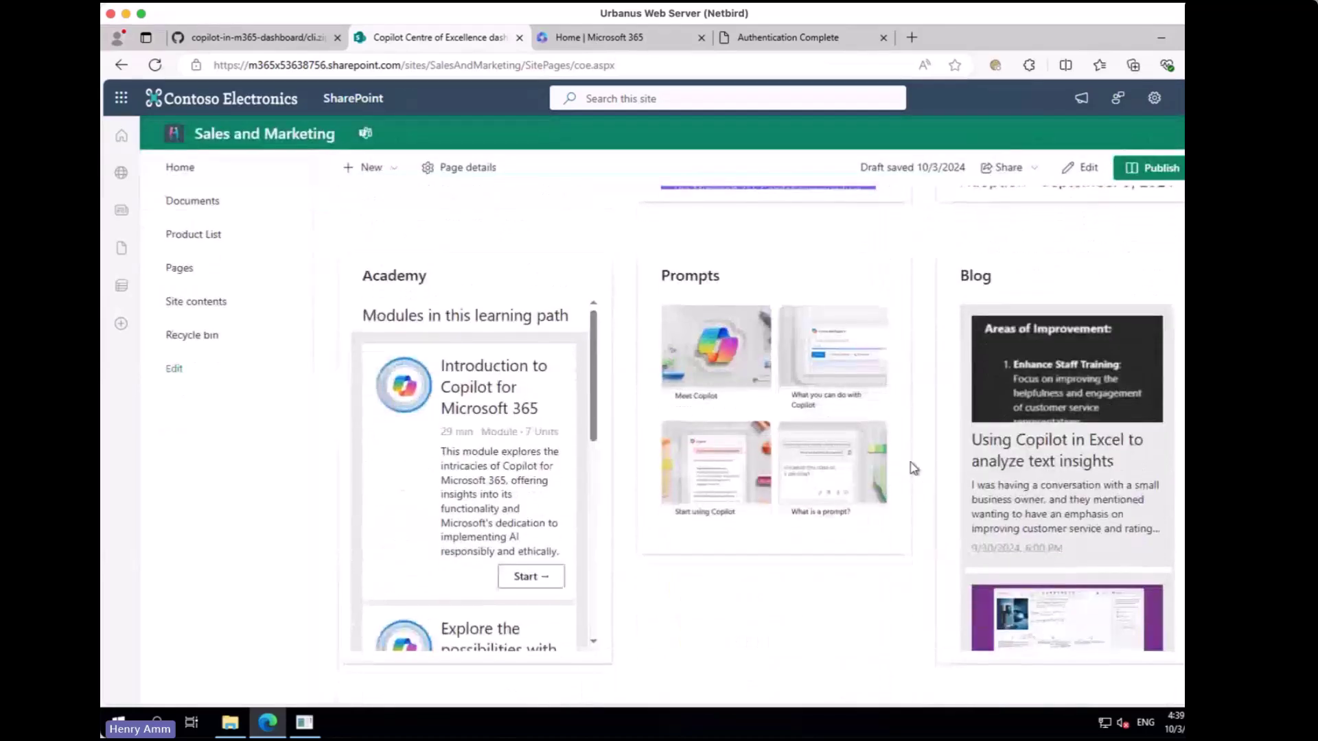
scroll(961, 453, down, 3)
scroll(1030, 426, down, 5)
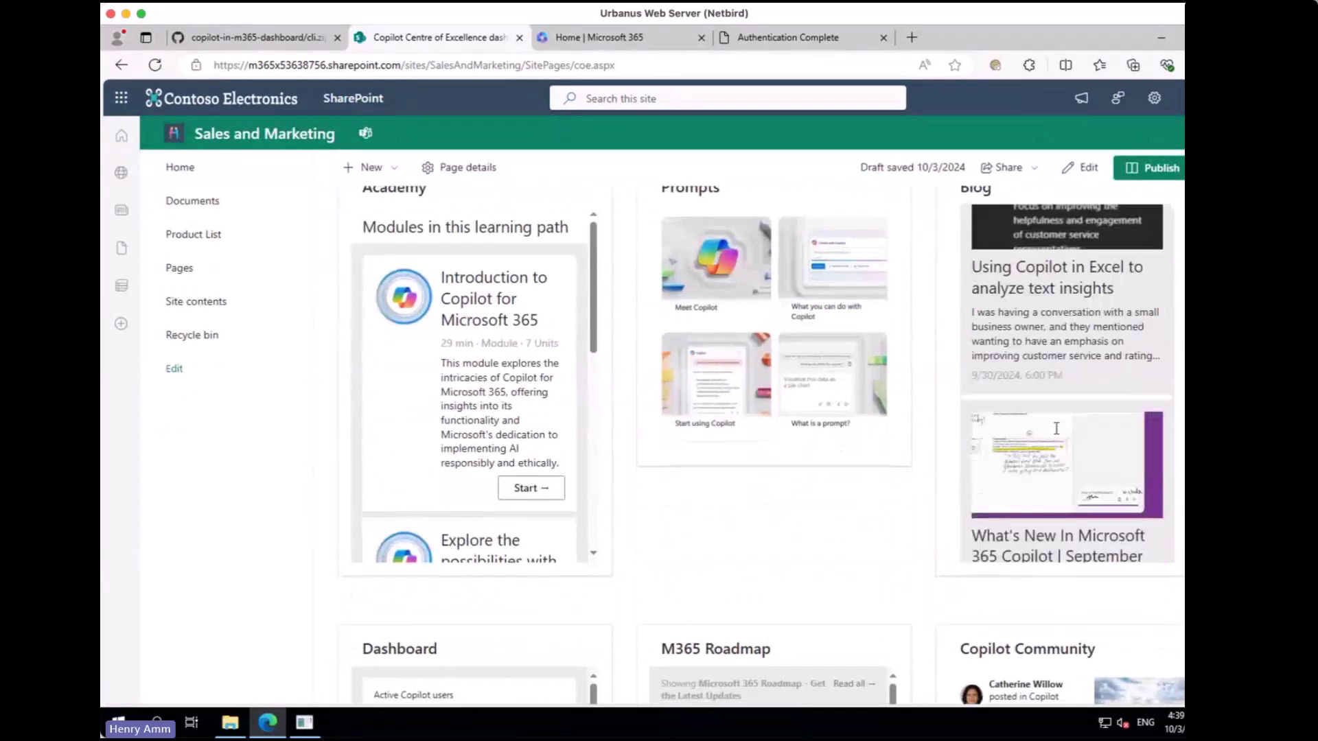
scroll(926, 569, down, 5)
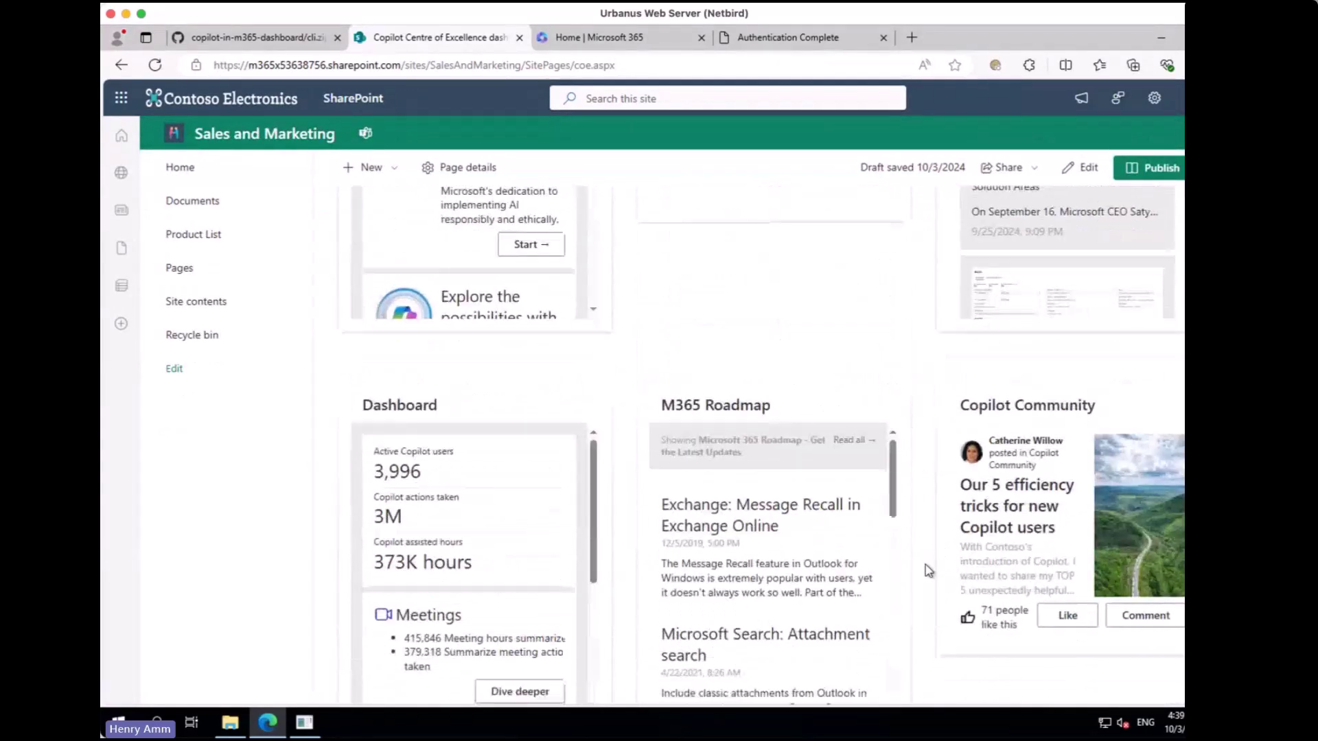
scroll(833, 561, down, 2)
scroll(833, 561, down, 3)
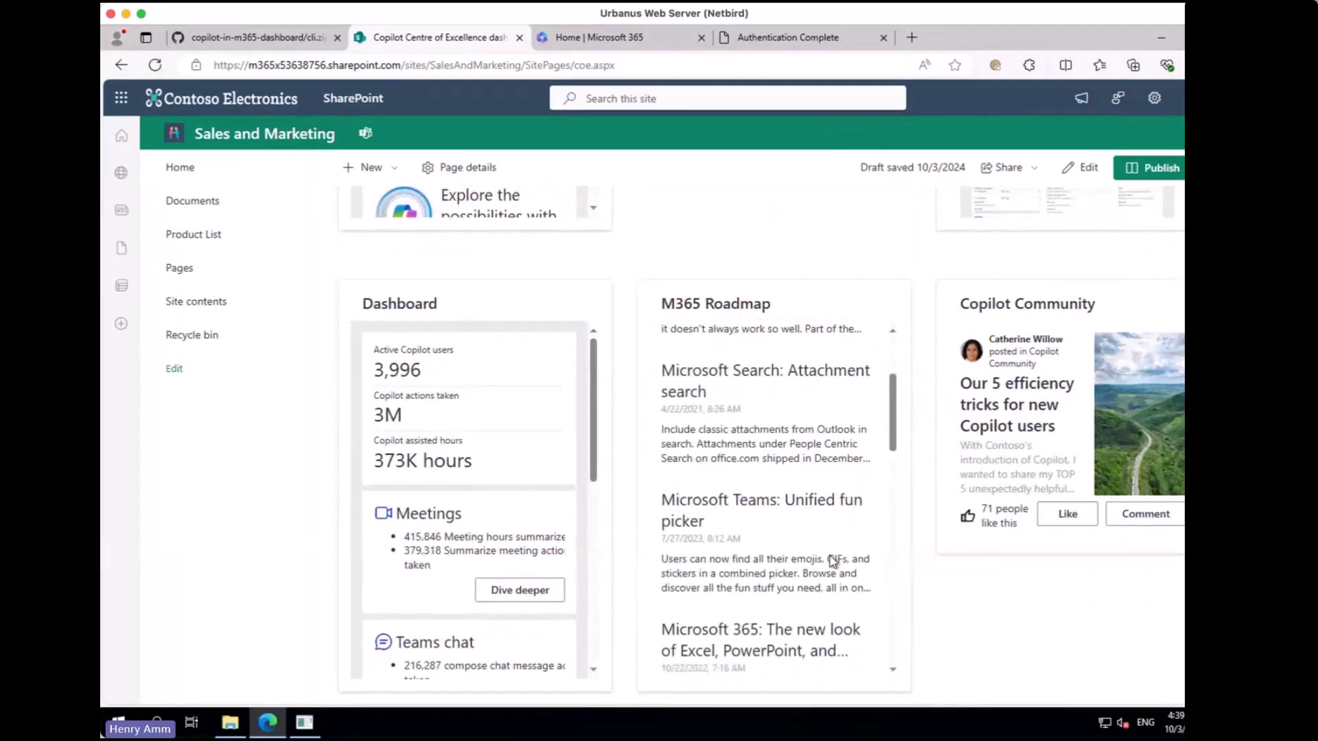
scroll(932, 619, down, 4)
scroll(932, 621, down, 3)
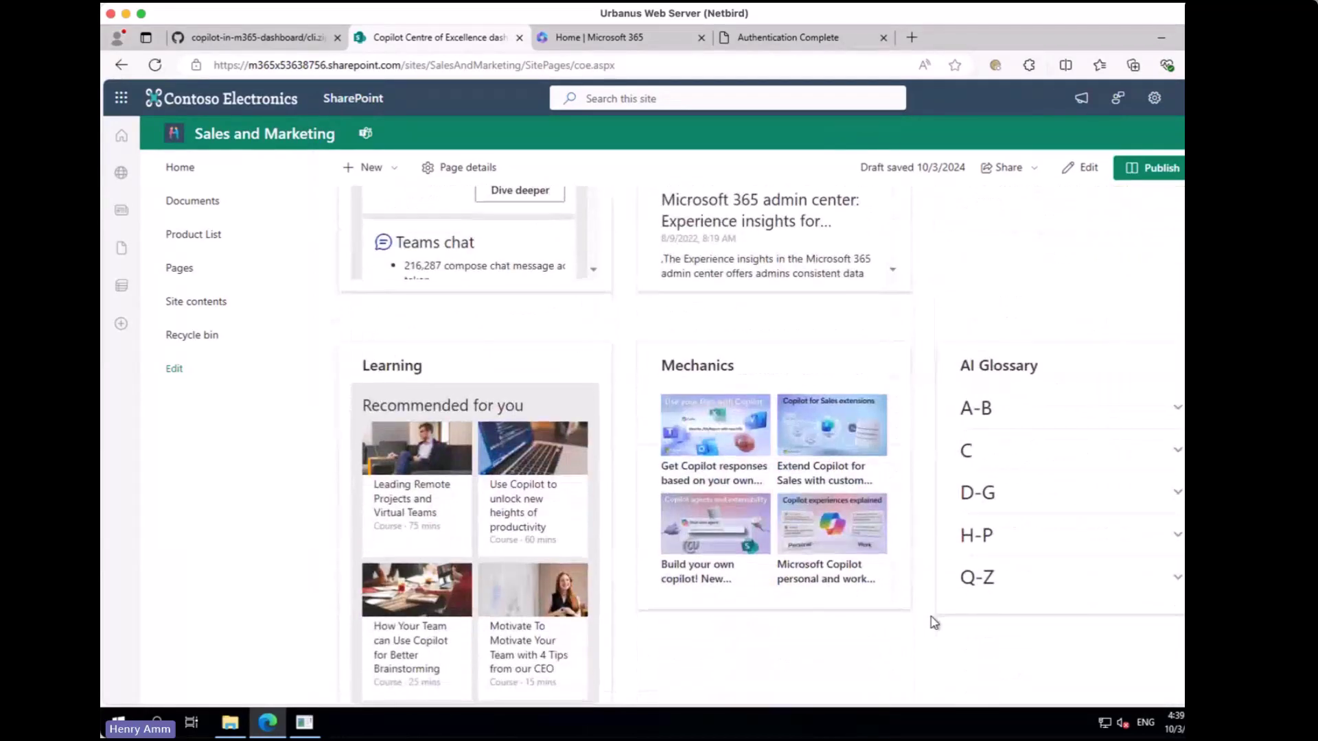
click(1178, 388)
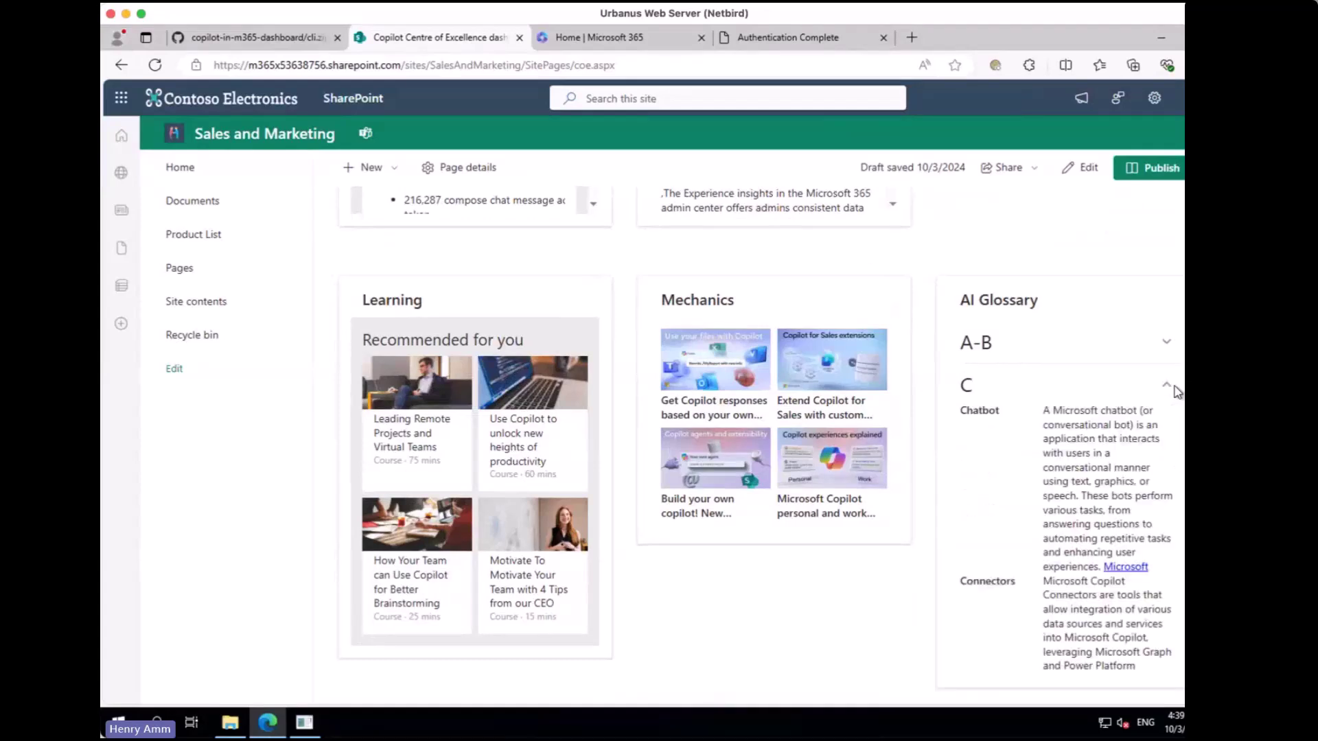
Read through the C-section Copilot term definitions, then scroll back up the page.
scroll(1054, 472, down, 10)
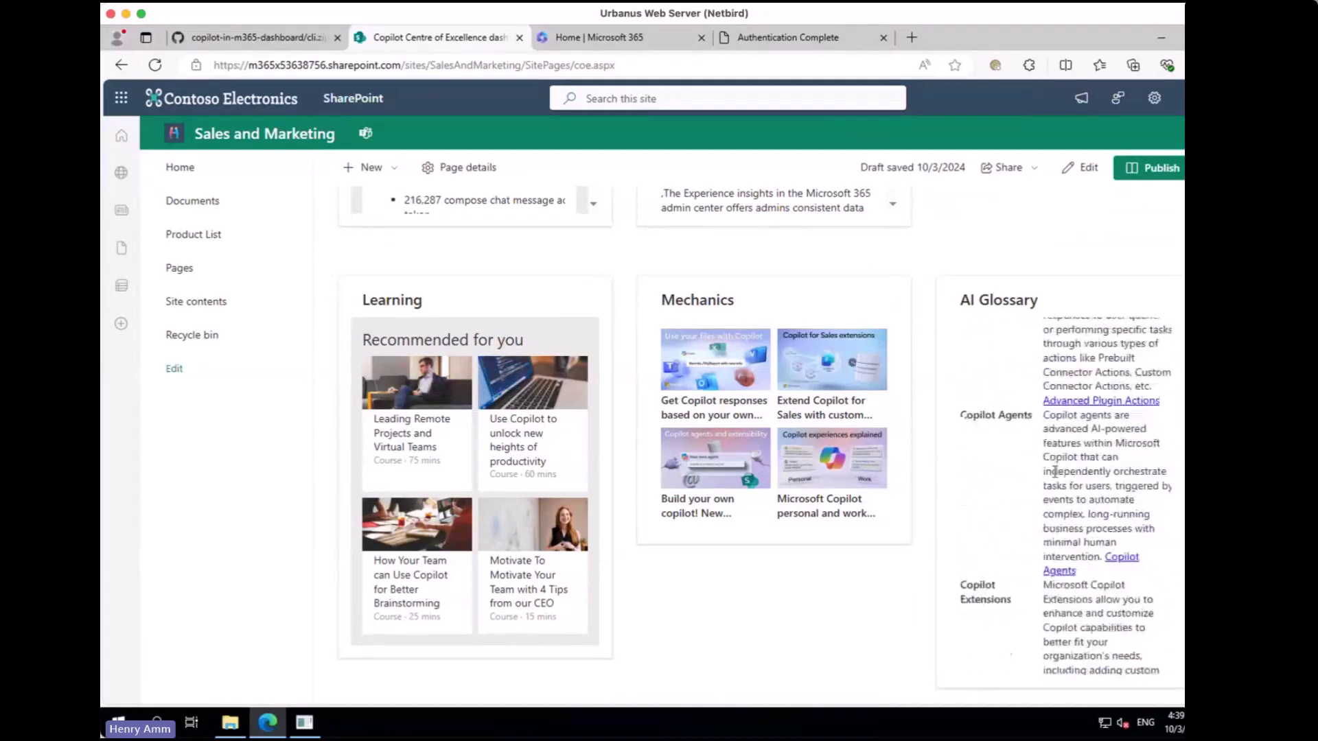
scroll(1055, 472, down, 5)
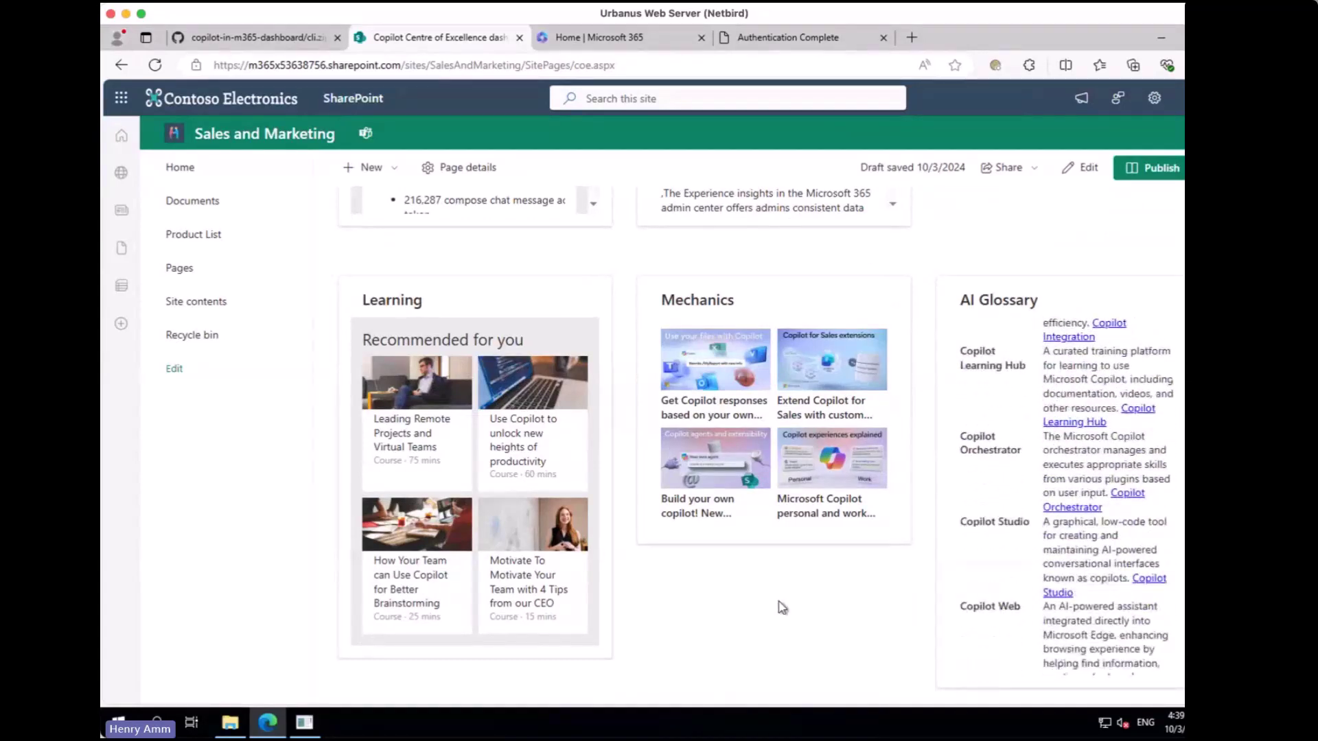
scroll(780, 606, down, 2)
scroll(779, 606, down, 4)
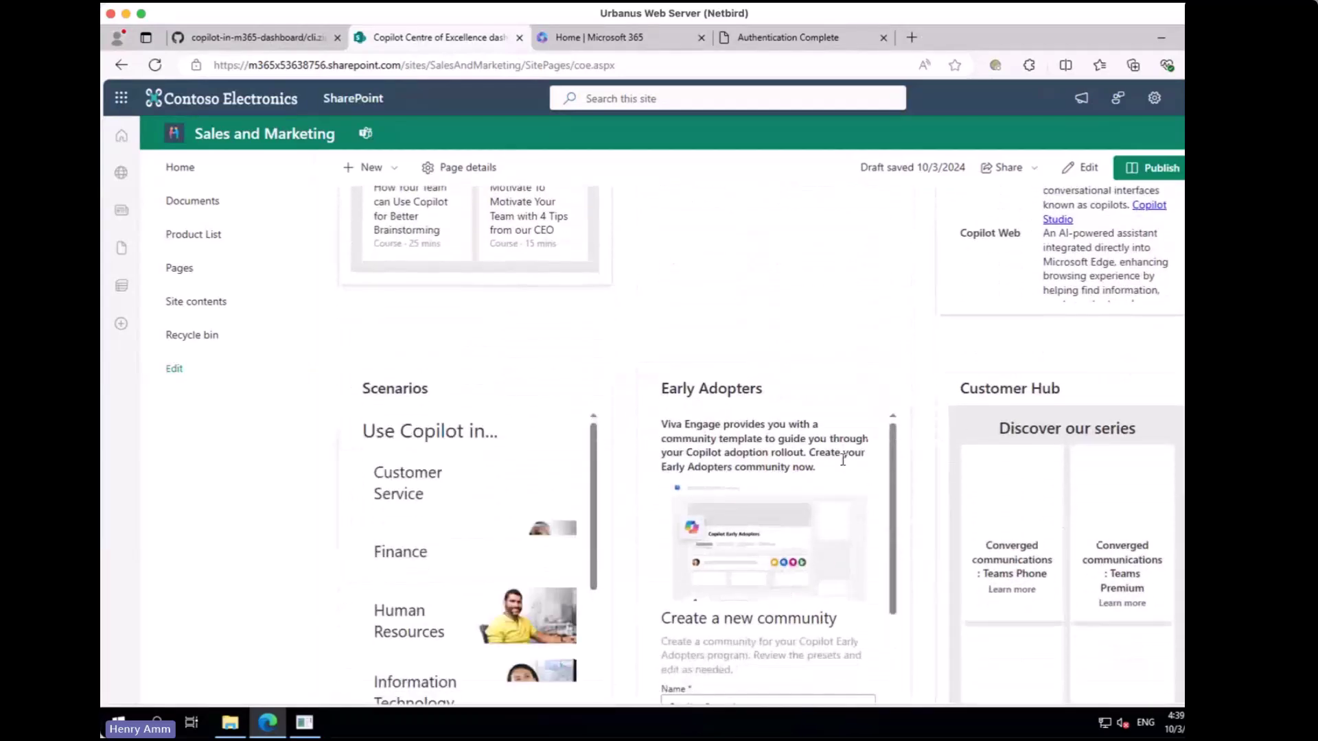
scroll(844, 465, down, 5)
scroll(933, 343, down, 5)
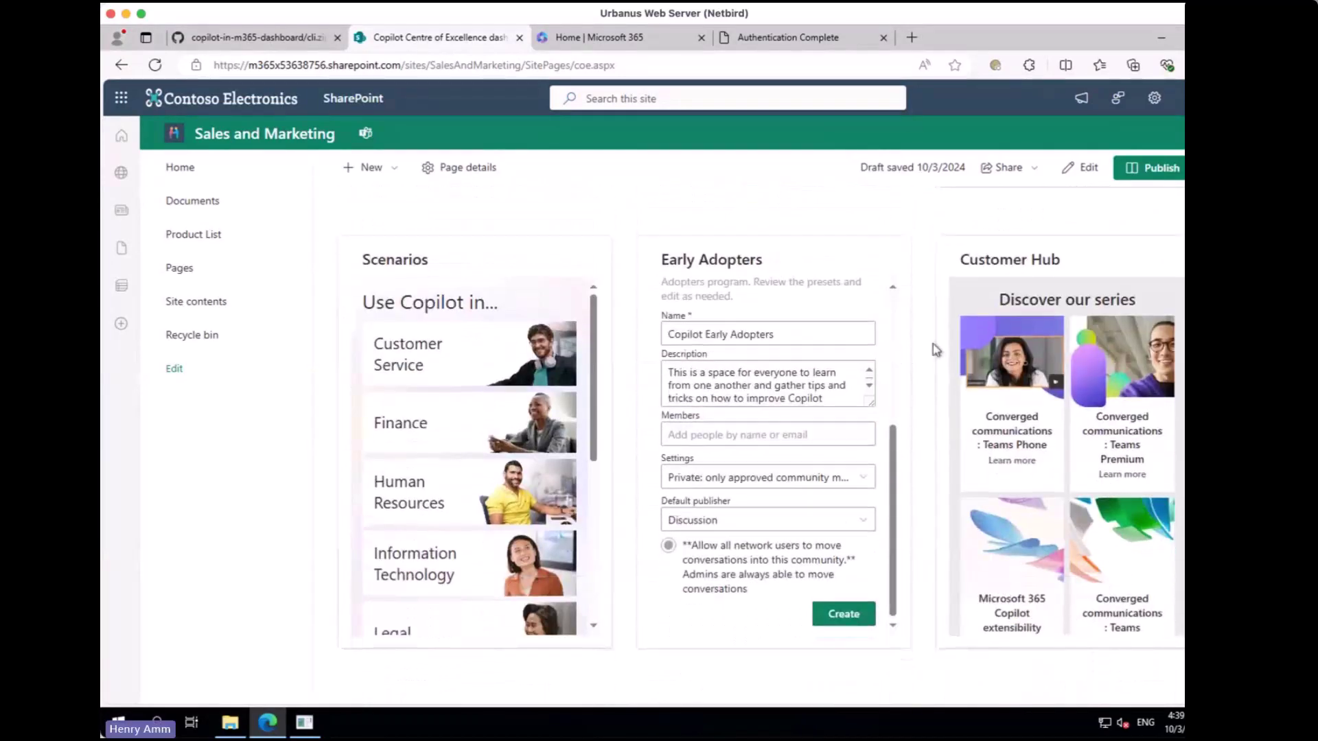
scroll(918, 412, down, 6)
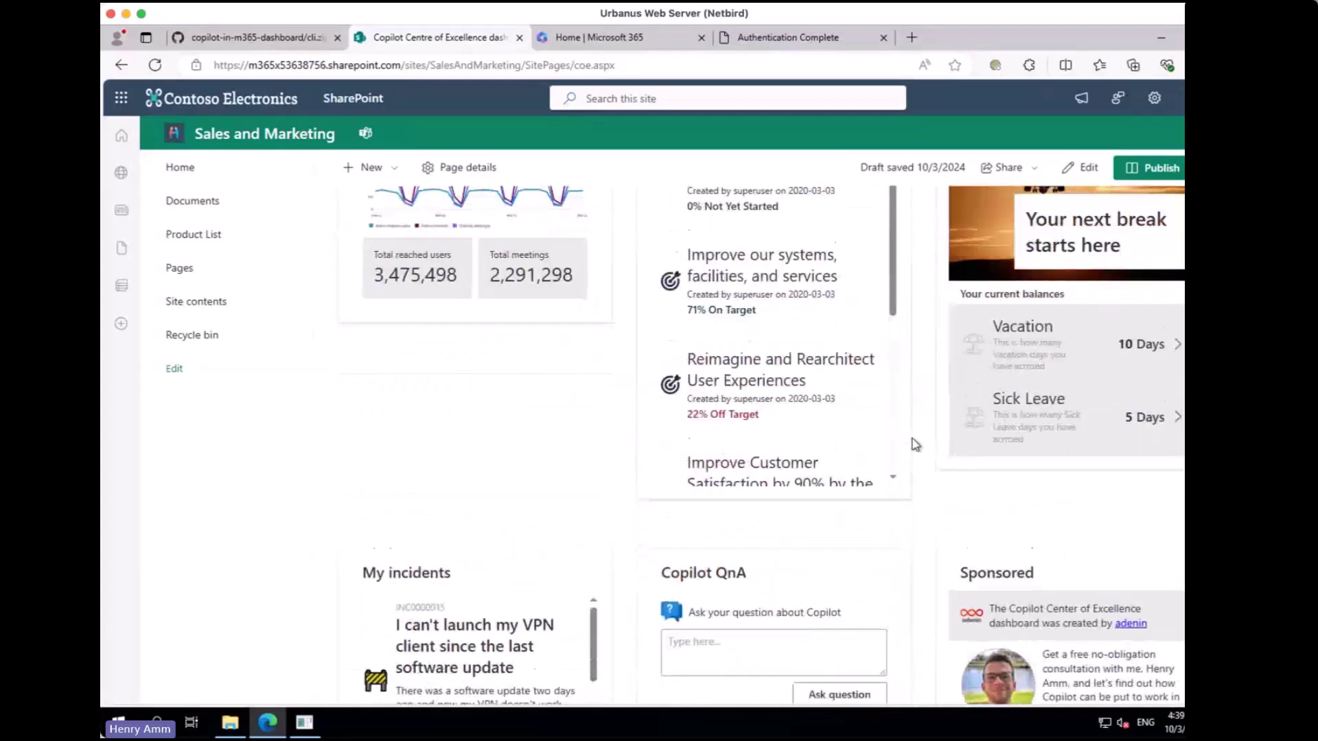
scroll(916, 445, down, 4)
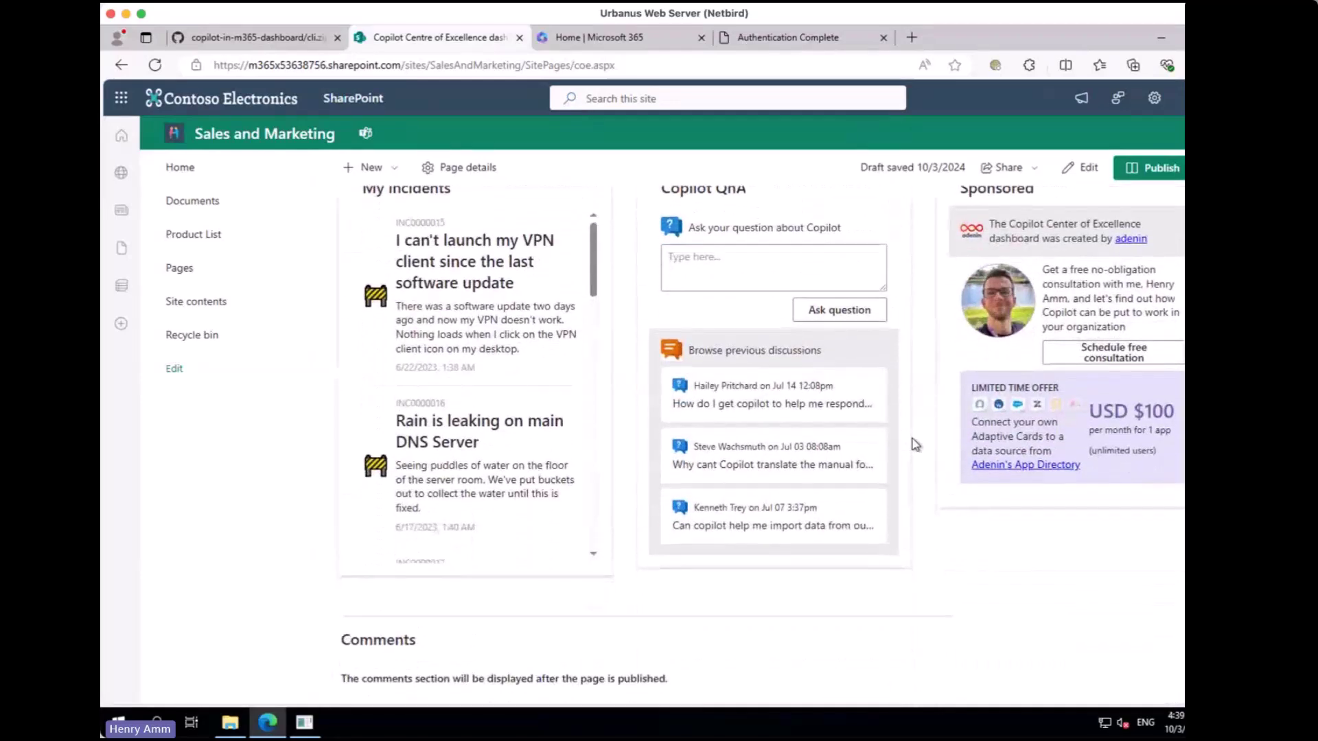
scroll(915, 445, up, 10)
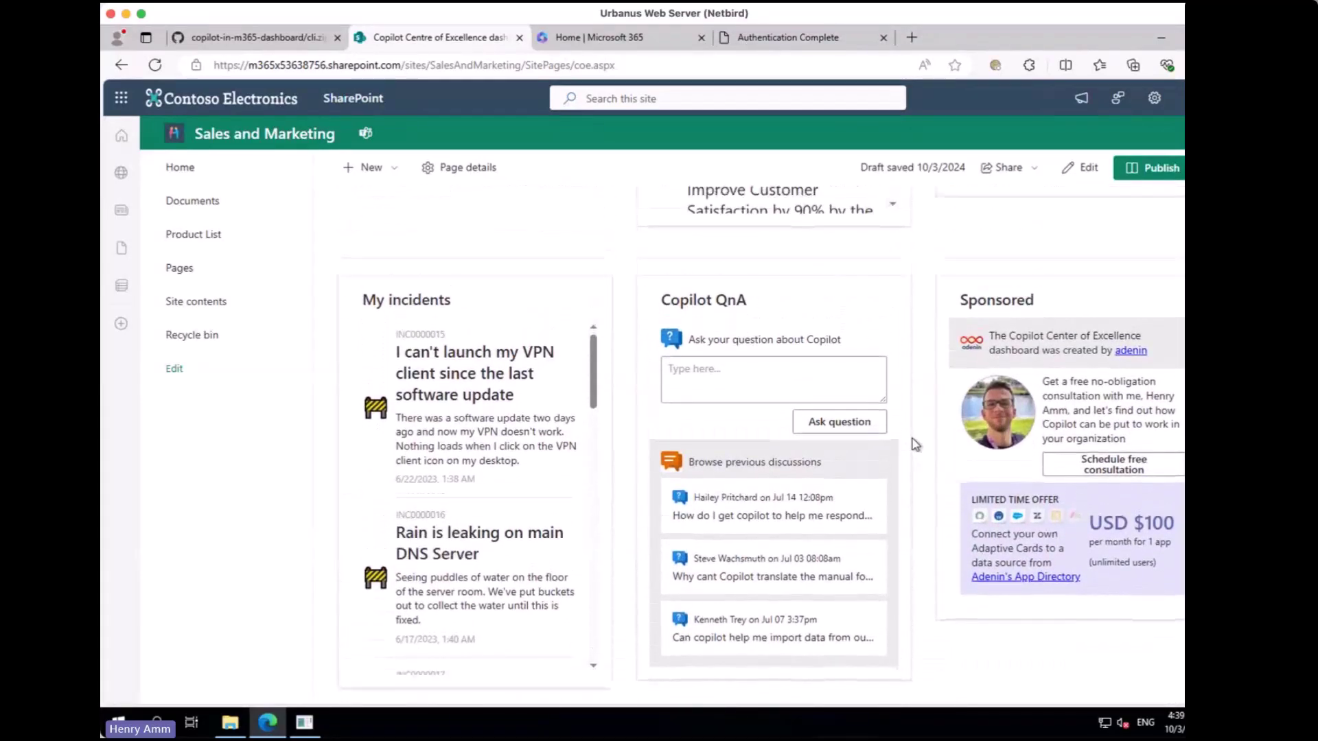
scroll(915, 445, up, 7)
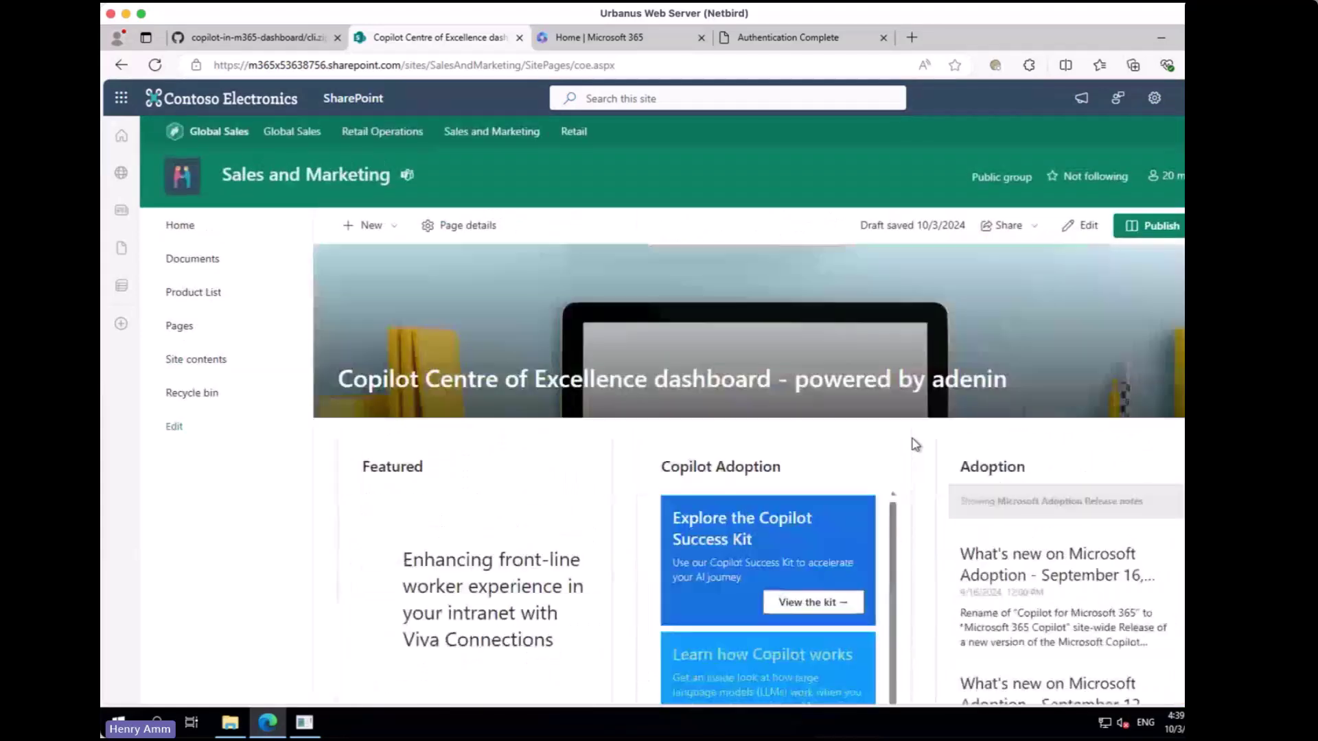
Edit the page and open the Copilot Adoption web part in adenin's card designer.
click(1076, 234)
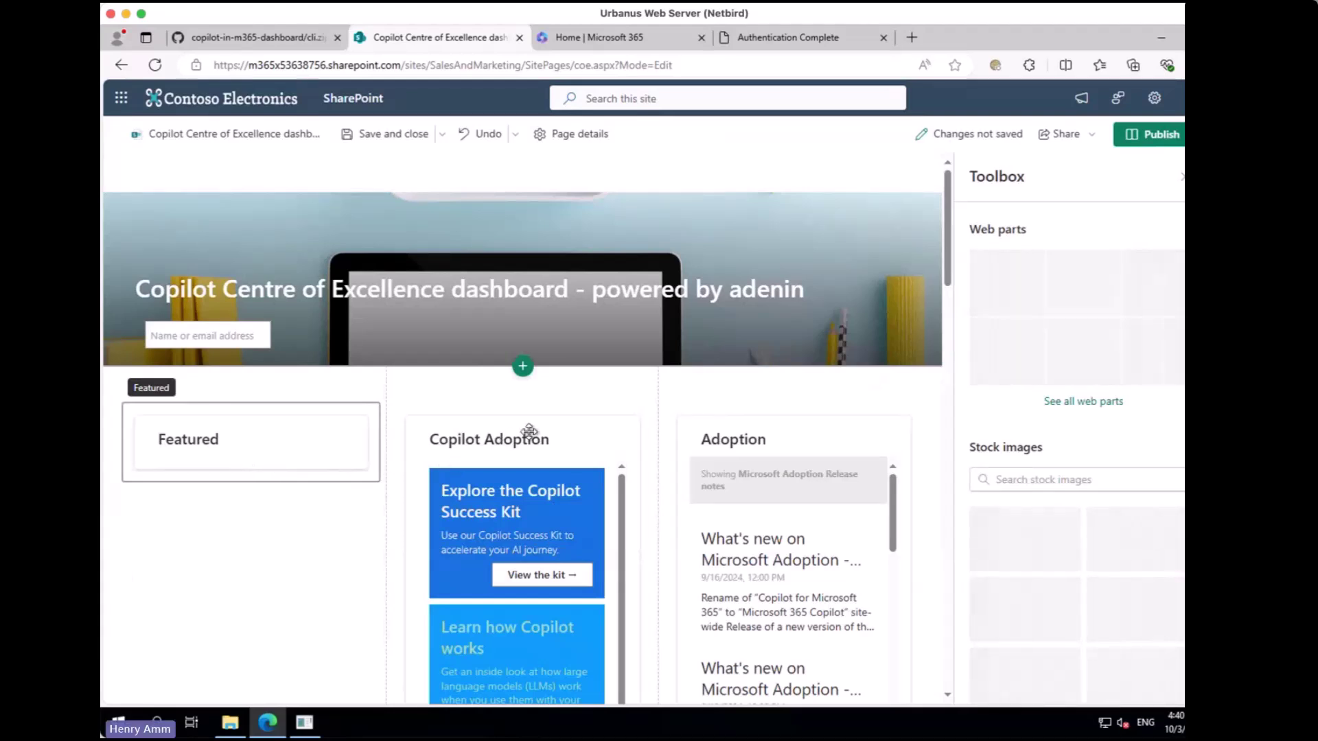
scroll(612, 449, down, 2)
click(503, 285)
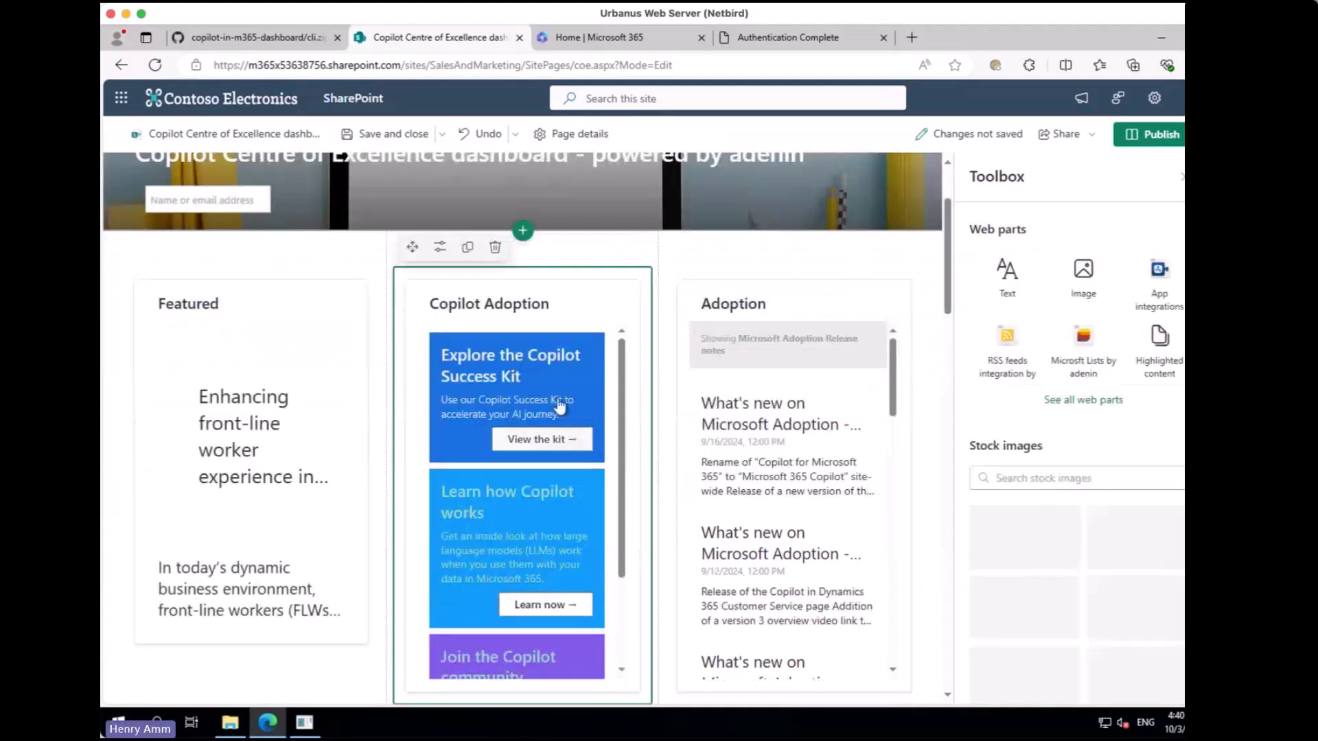
click(437, 248)
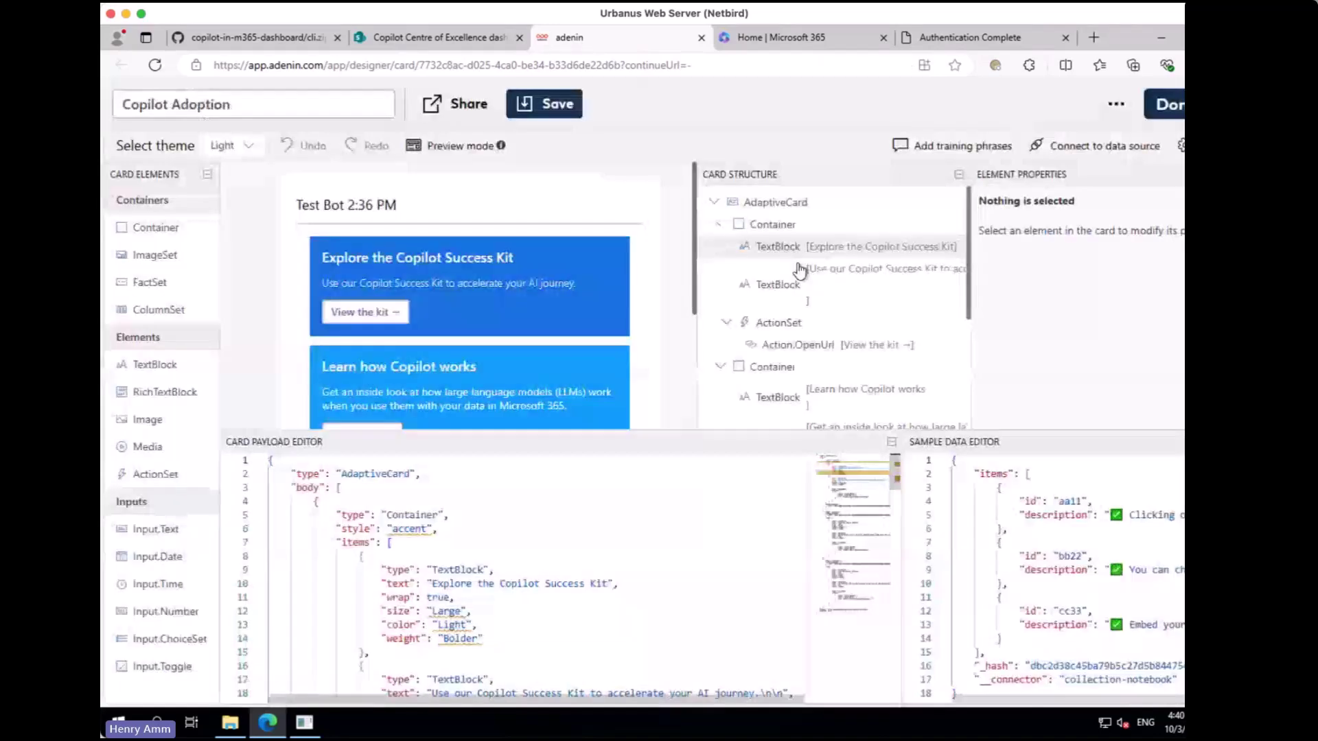
Make the 'Explore the Copilot Success Kit' title colour Good and size ExtraLarge.
click(559, 258)
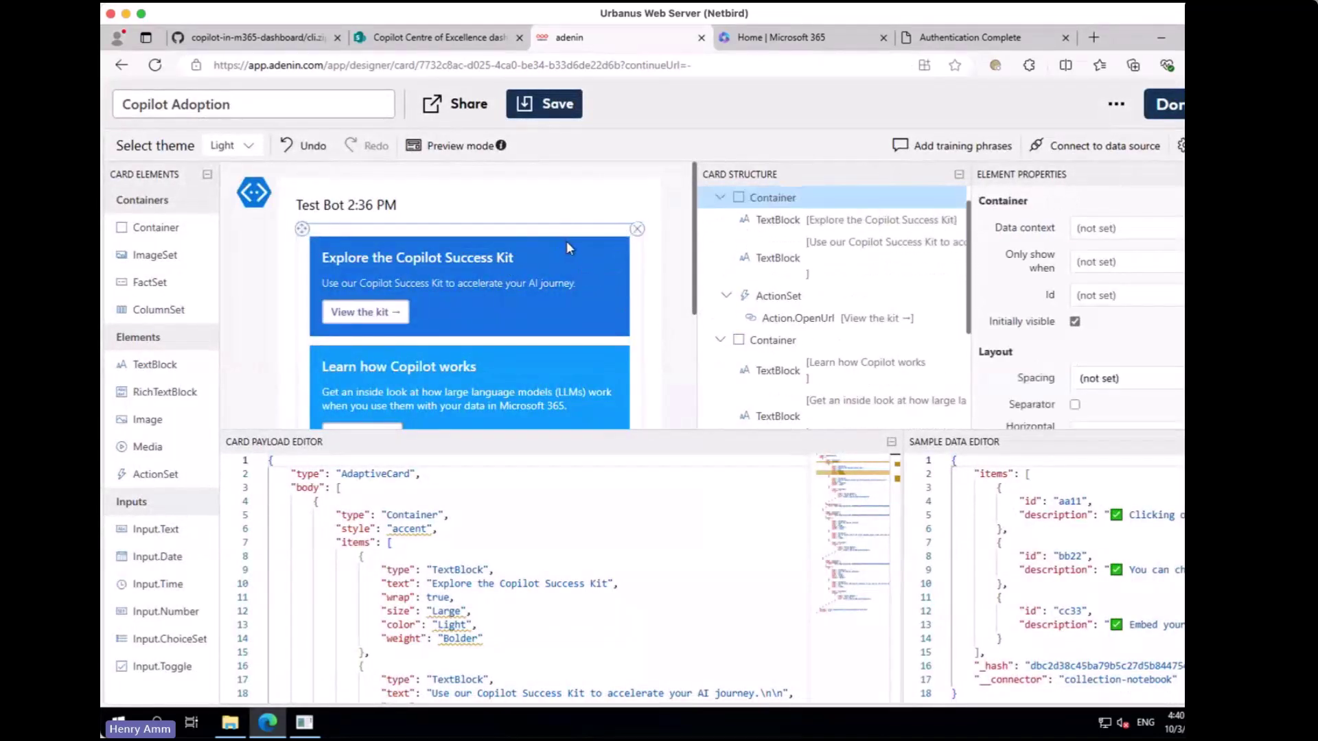
scroll(1098, 308, down, 3)
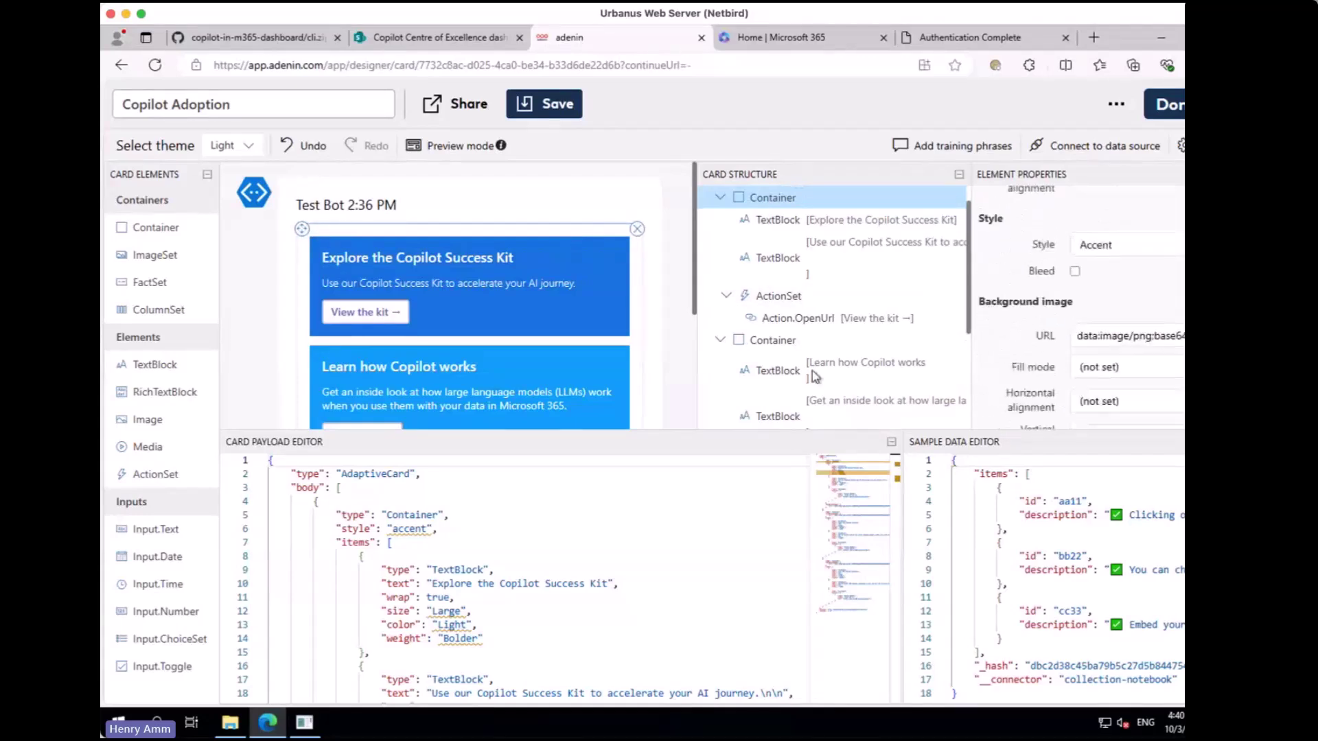
click(504, 258)
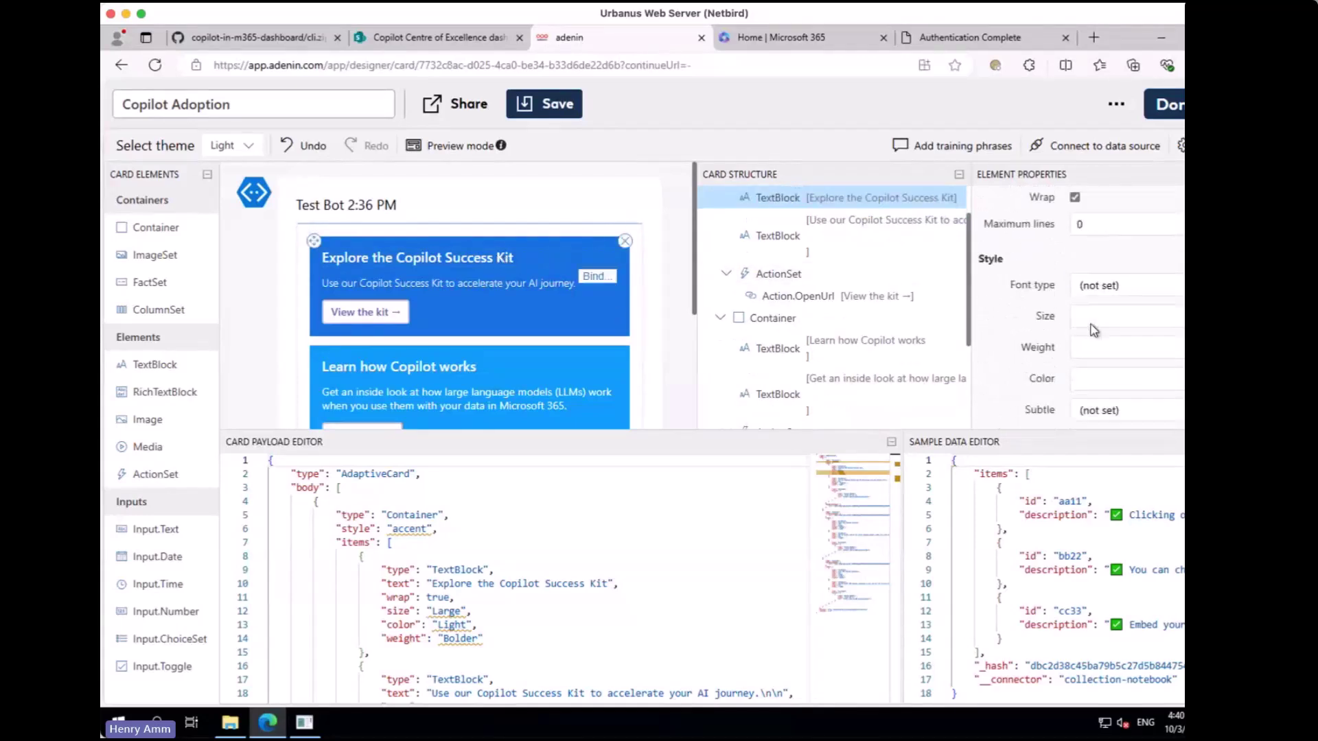
click(1119, 410)
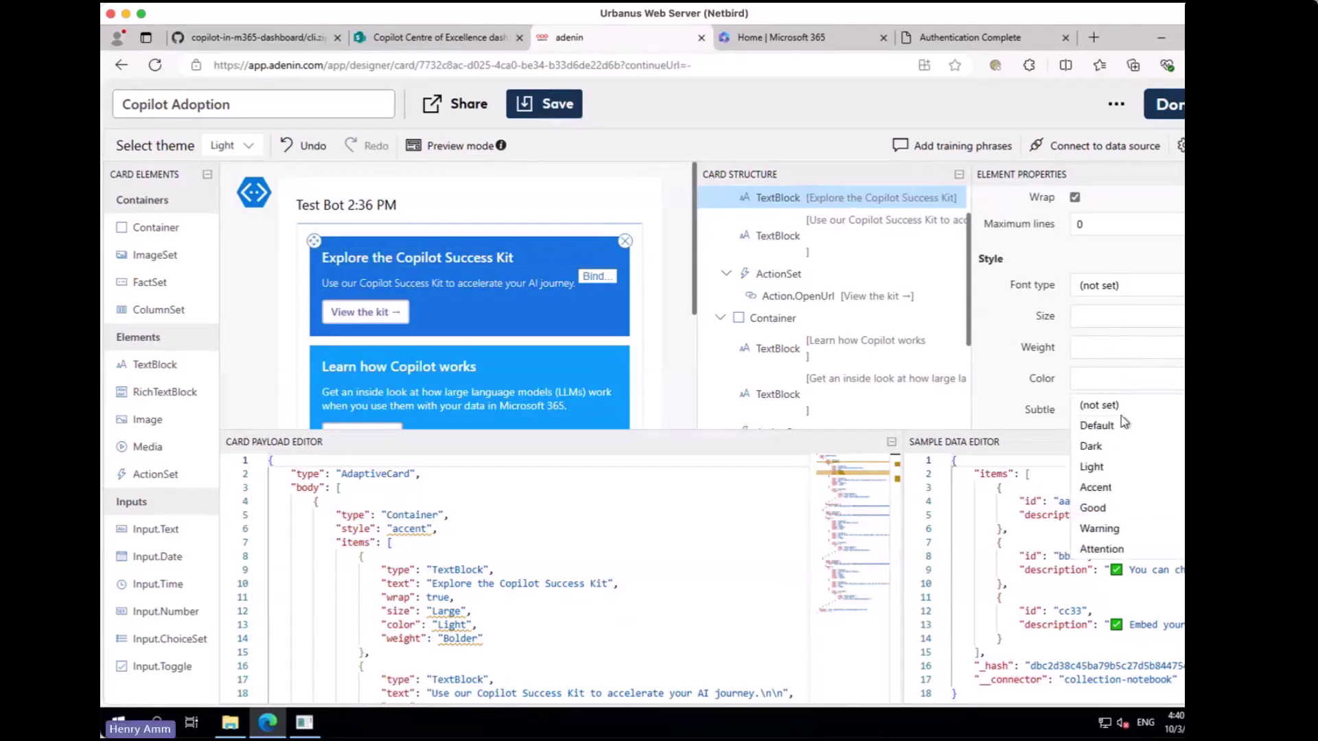
click(1122, 506)
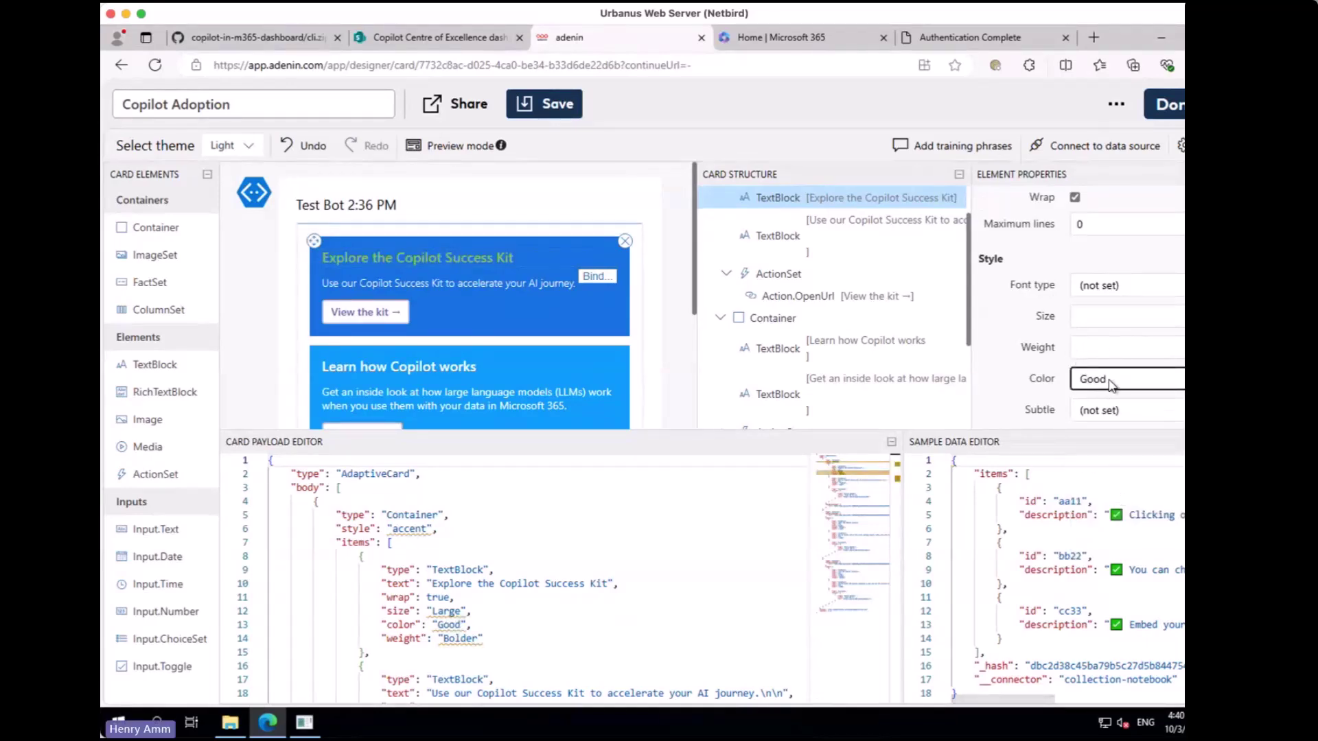
click(1122, 316)
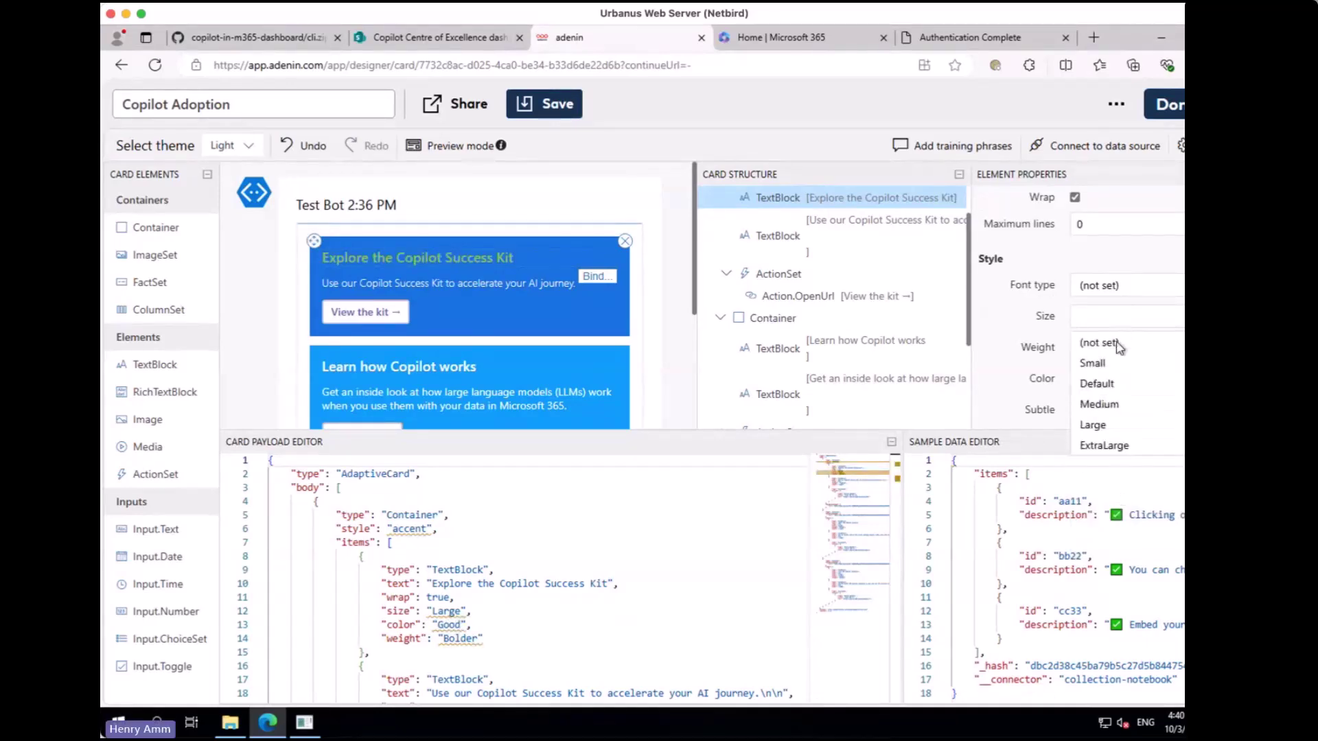
click(1122, 449)
Save the restyled card and close the adenin designer.
click(543, 104)
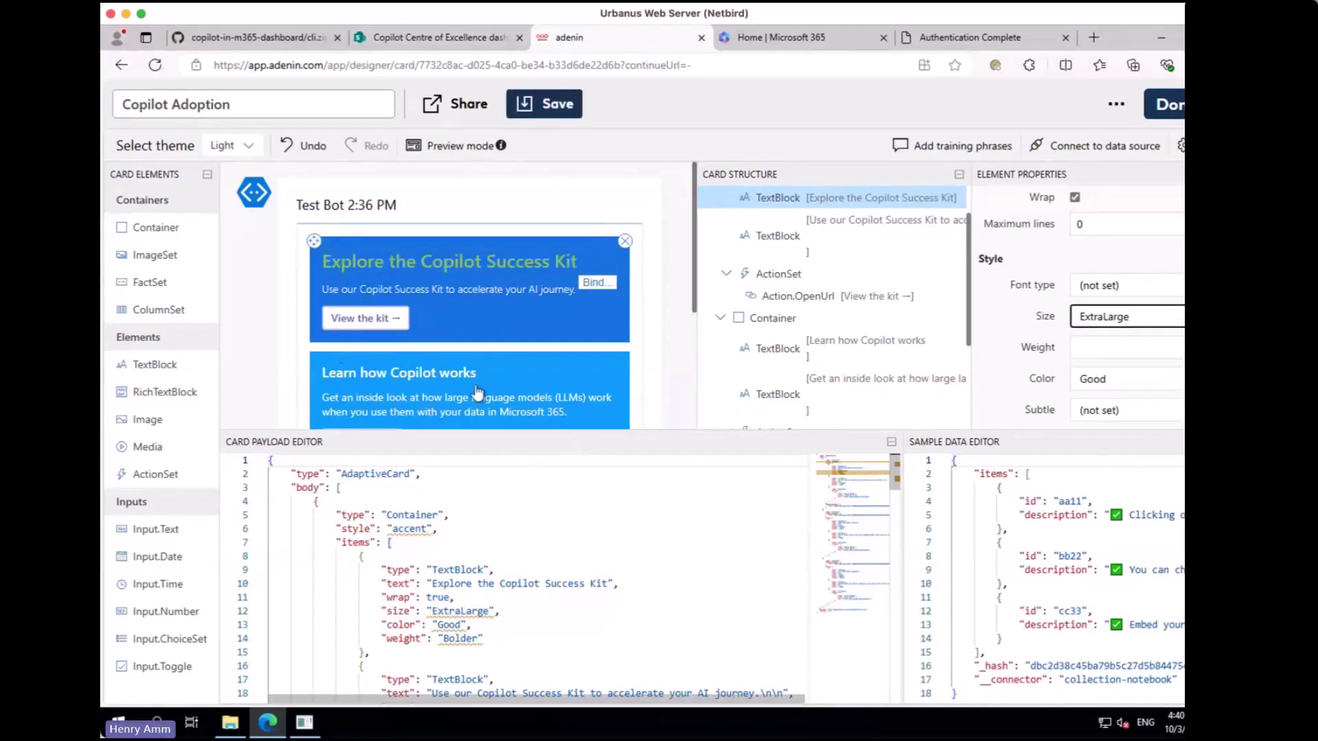
click(525, 105)
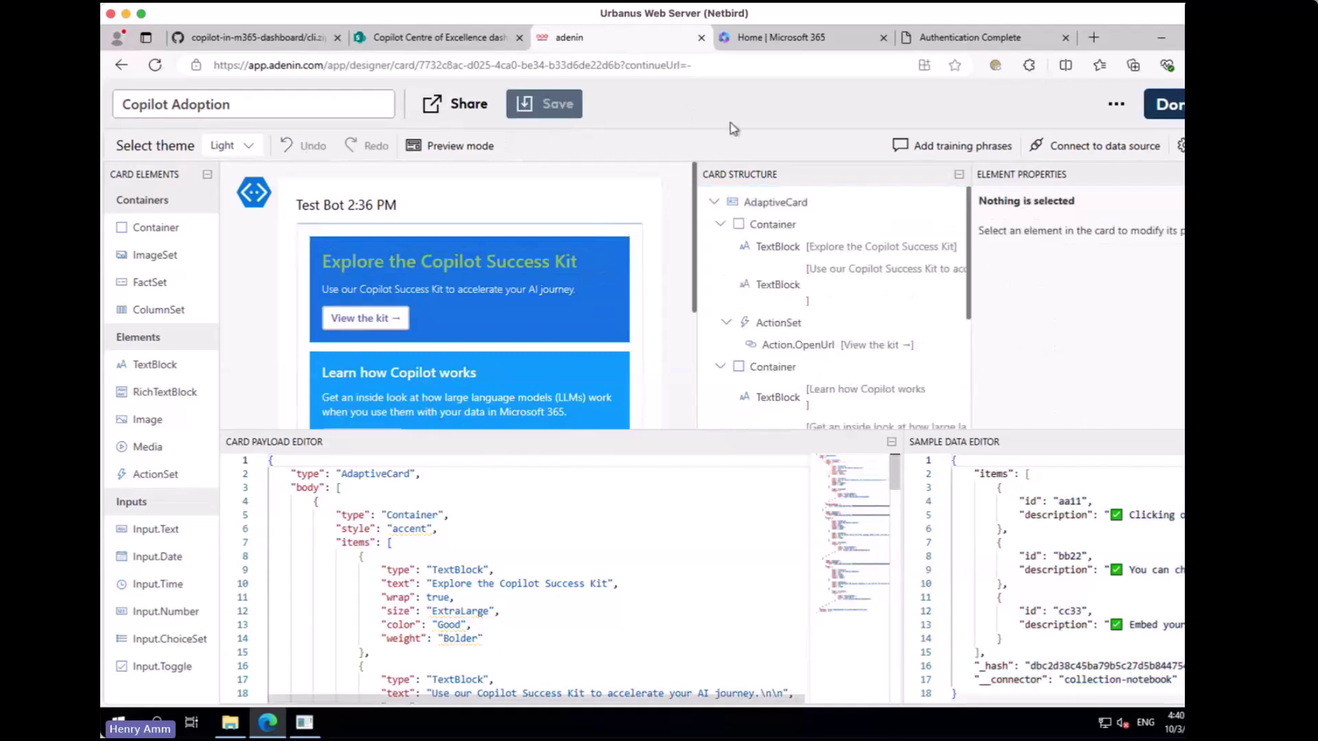
click(1175, 106)
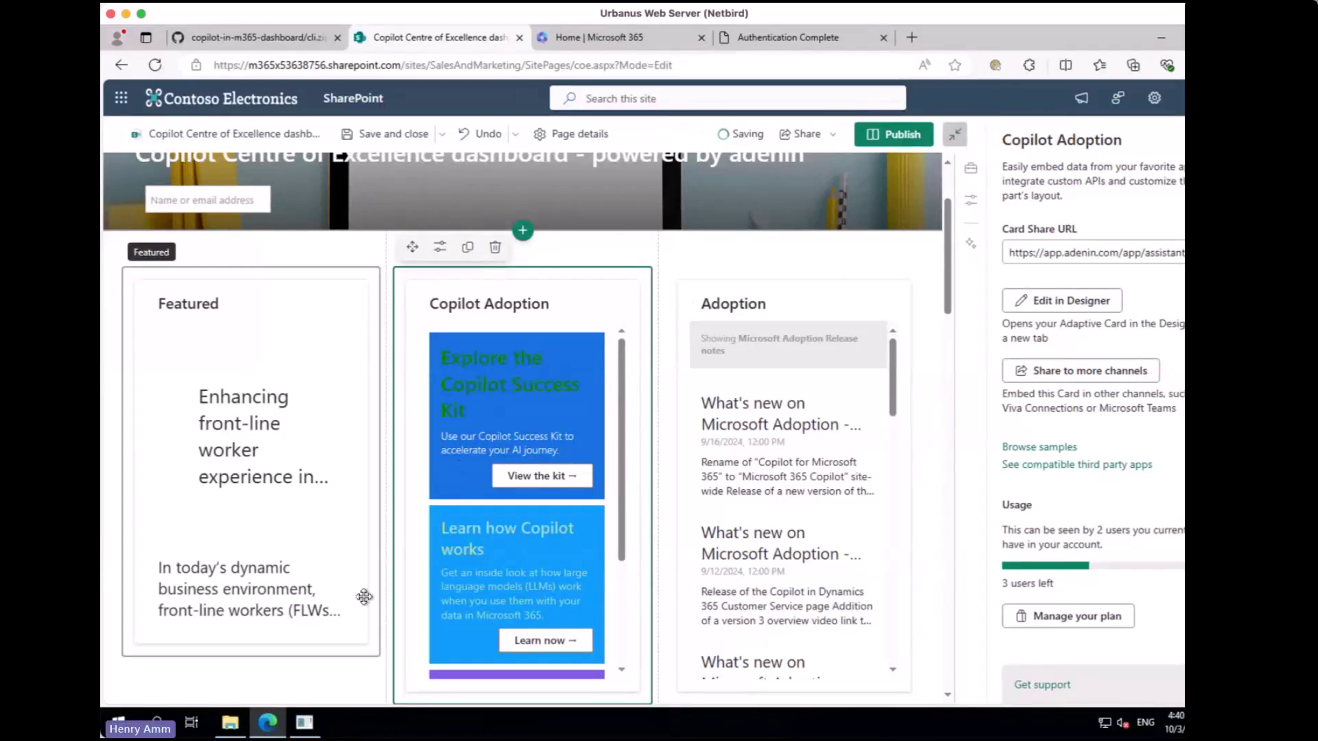
Switch to the GitHub repository page for cli.zip.
click(275, 38)
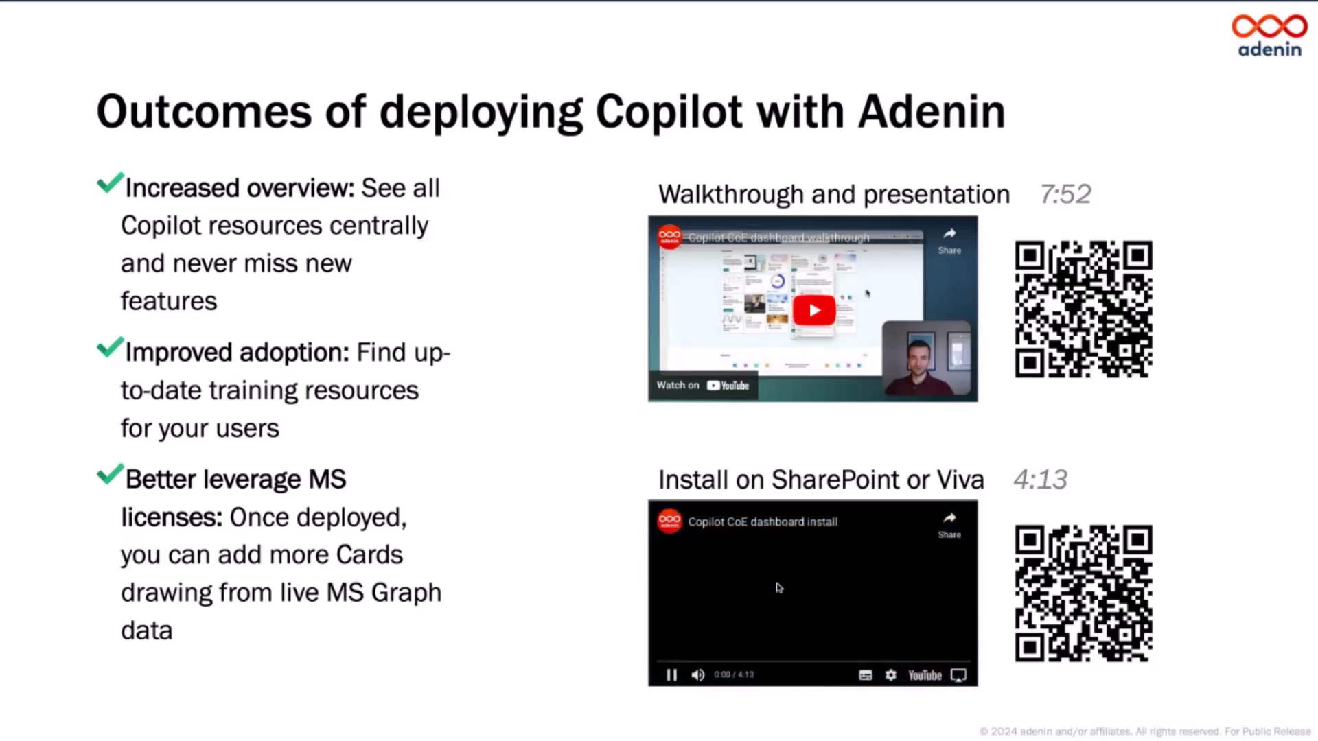
Advance the slideshow to the 'Promote M365 Copilot in your organization with Adenin' slide.
key(Right)
key(Right)
key(Right)
key(Right)
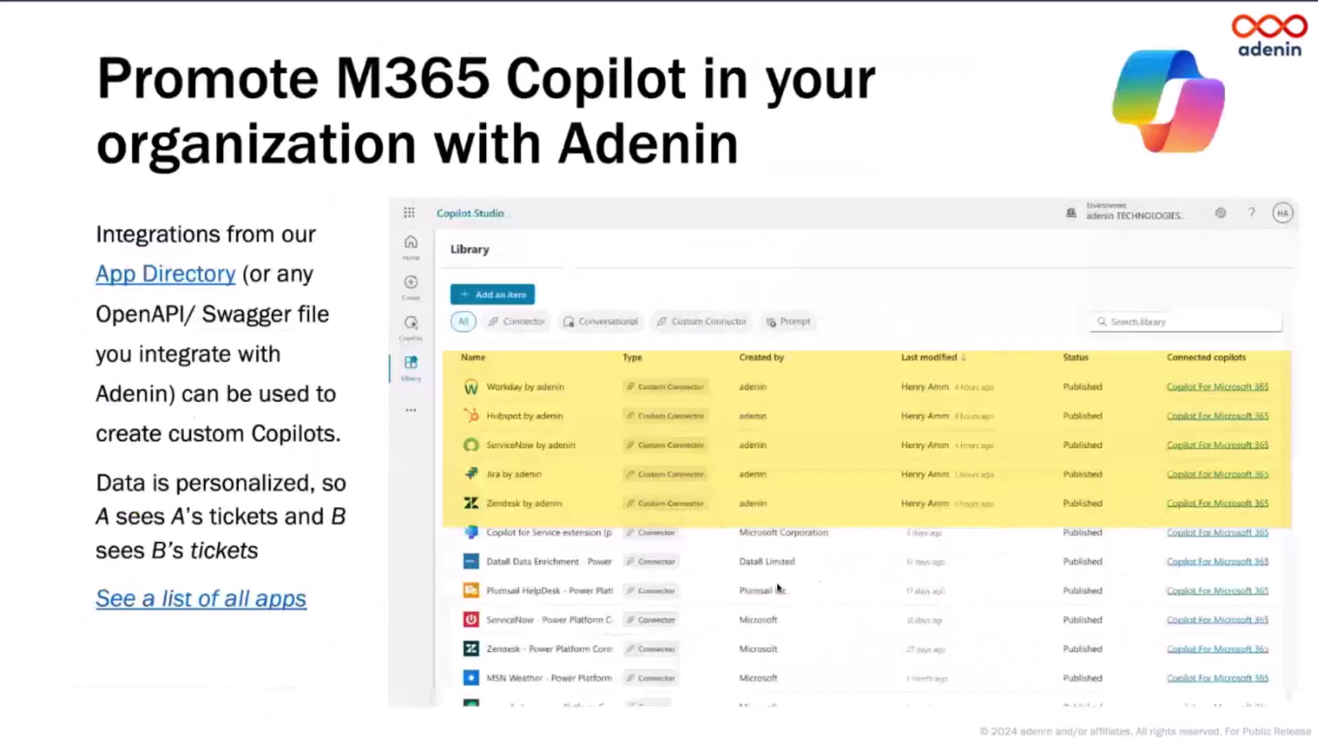